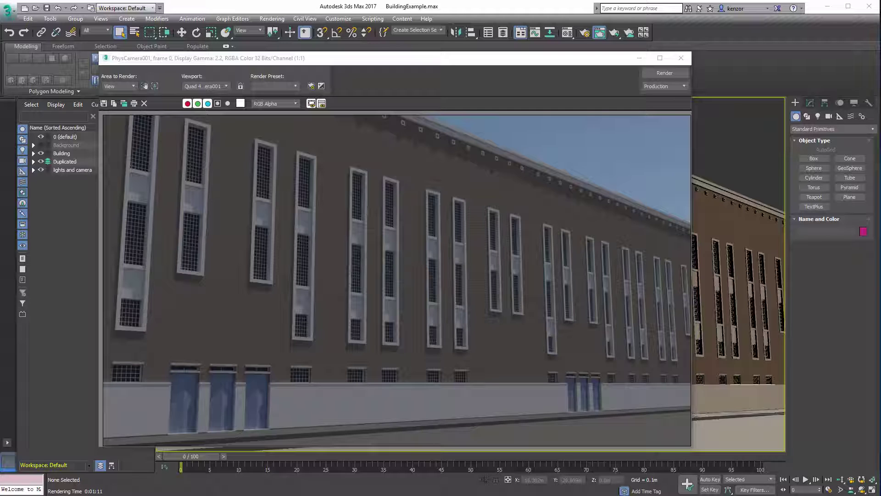
Close the rendered frame window and hide the Duplicated layer
click(615, 59)
click(680, 59)
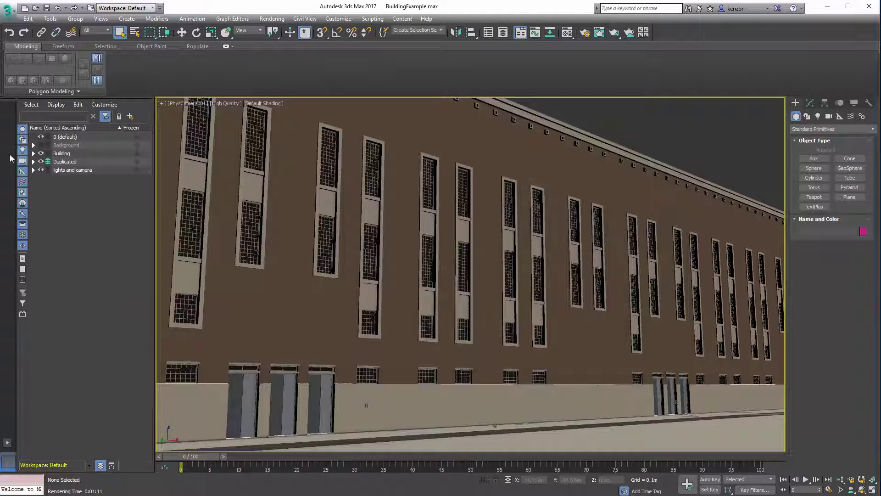
click(40, 161)
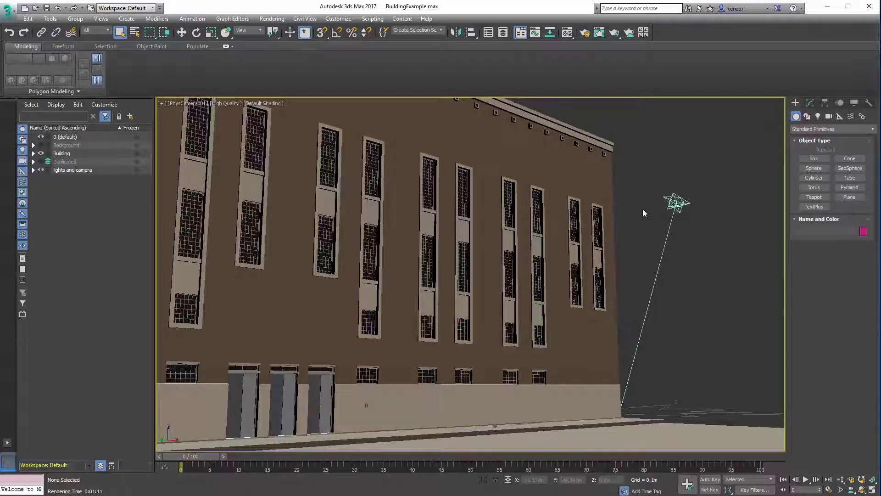
Examine the remaining building section in wireframe from an orbited view and select its upper end window
key(f)
key(z)
alt+middle_drag(505, 240, 523, 252)
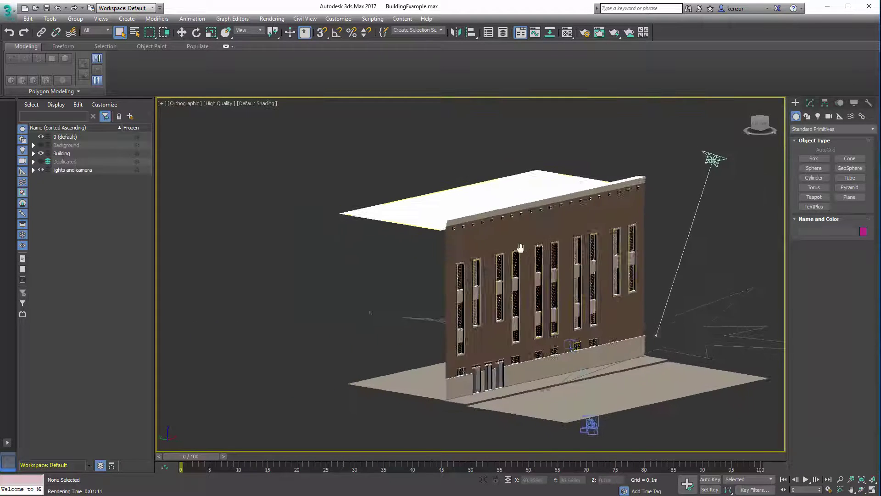
scroll(523, 252, up, 5)
key(F3)
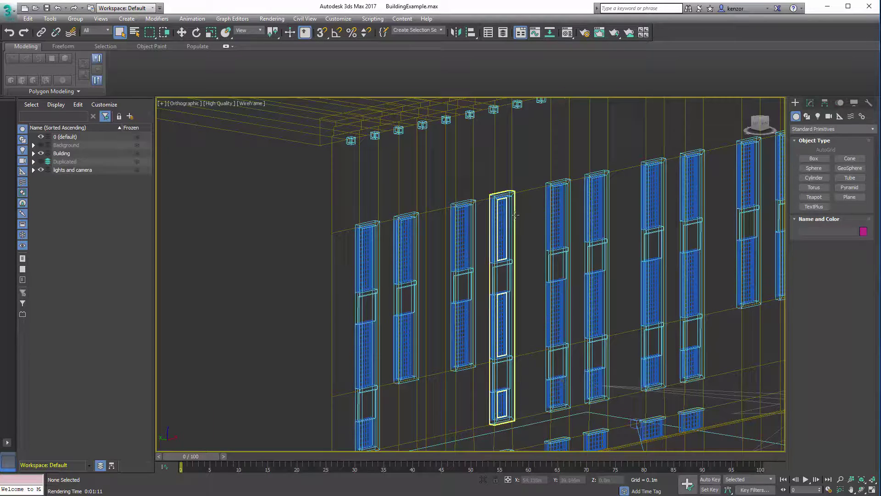
click(369, 255)
scroll(369, 255, up, 3)
scroll(500, 199, down, 6)
alt+middle_drag(500, 200, 468, 207)
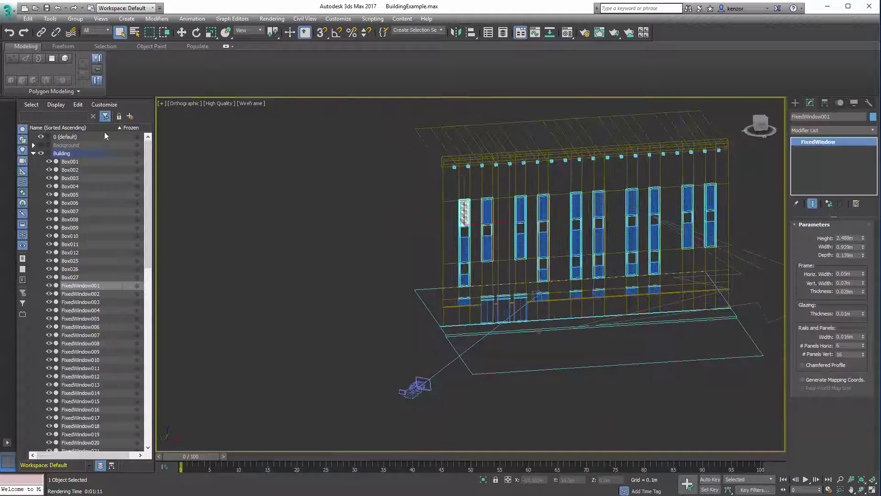
Hide the Building layer, show the Background layer, and display its reference image shaded in the front view
click(39, 154)
click(40, 145)
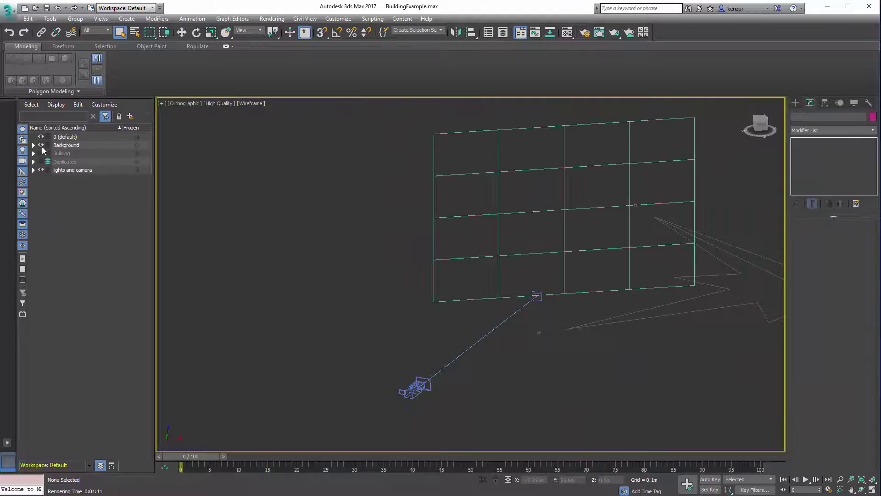
mouse_move(578, 123)
middle_down()
mouse_move(374, 206)
mouse_move(383, 213)
mouse_move(451, 180)
mouse_move(435, 160)
mouse_move(399, 218)
middle_up()
key(F3)
key(f)
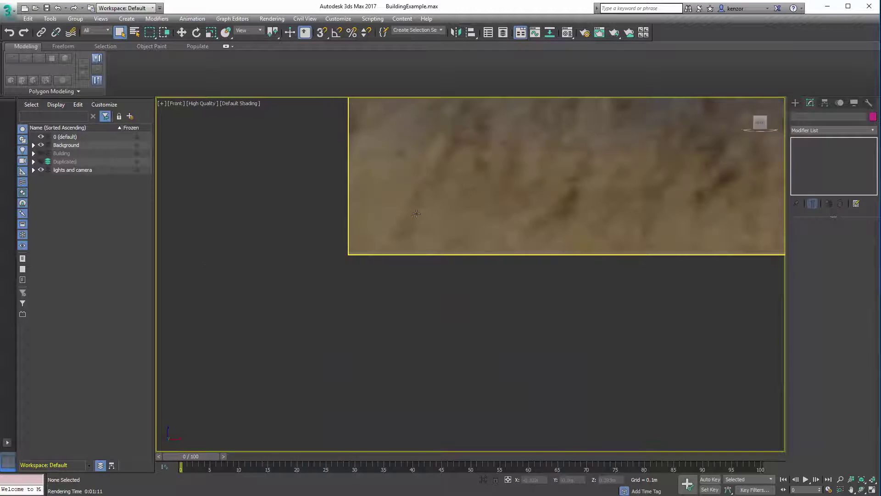
scroll(434, 185, up, 3)
middle_drag(434, 185, 452, 161)
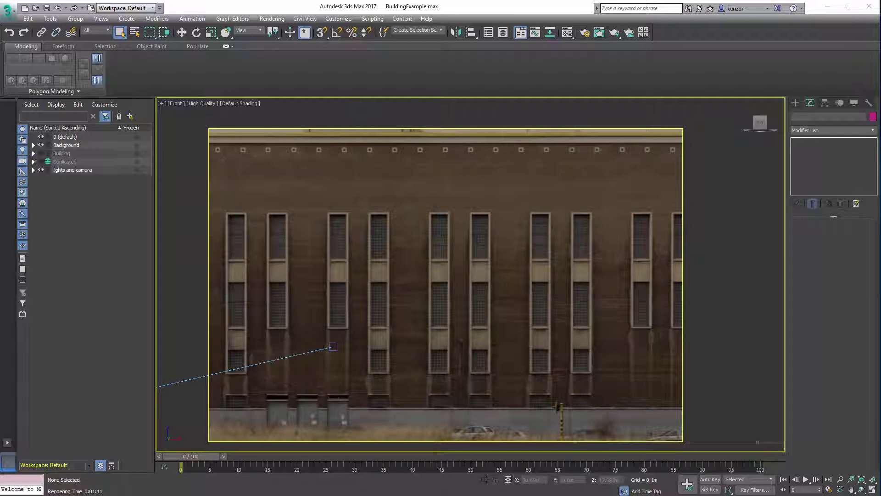
Switch to the web browser and look through the Industrial building photos in the Buildings category on textures.com
drag(880, 41, 646, 75)
click(748, 63)
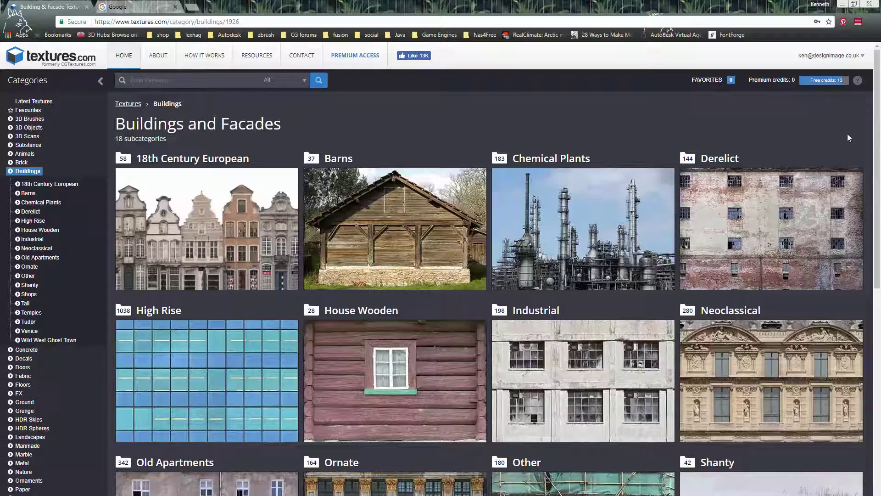
drag(877, 111, 879, 142)
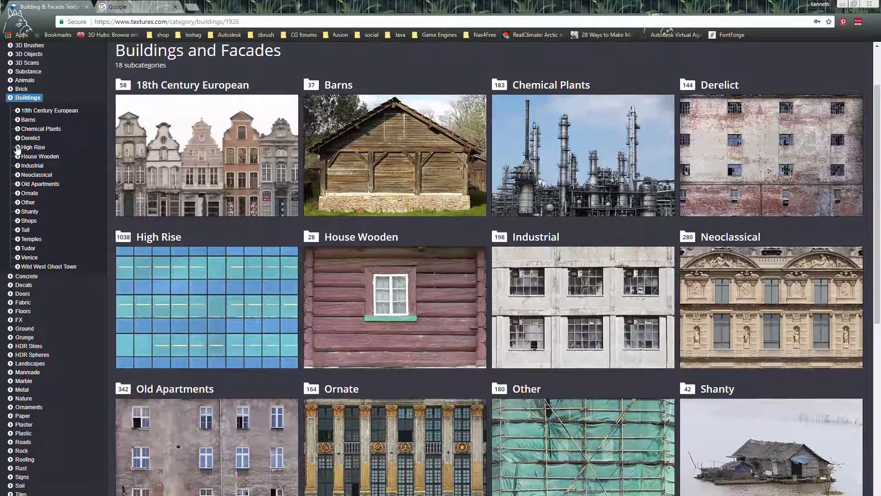
click(33, 165)
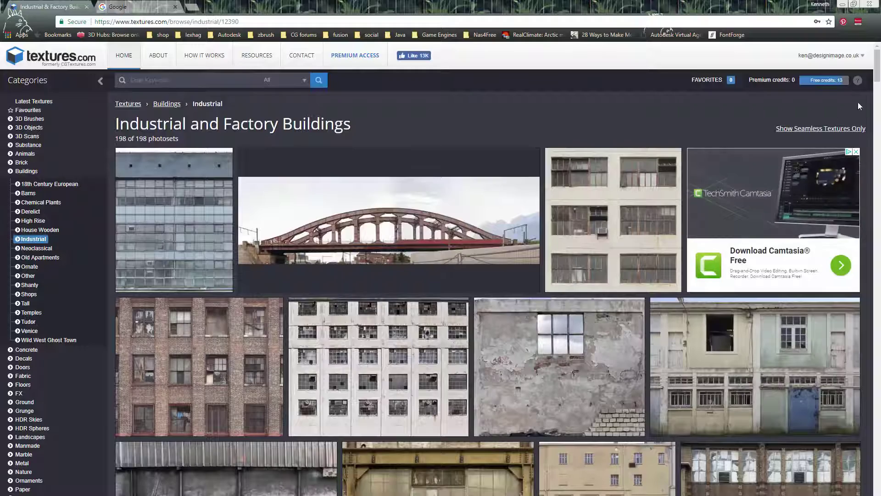
drag(876, 79, 871, 149)
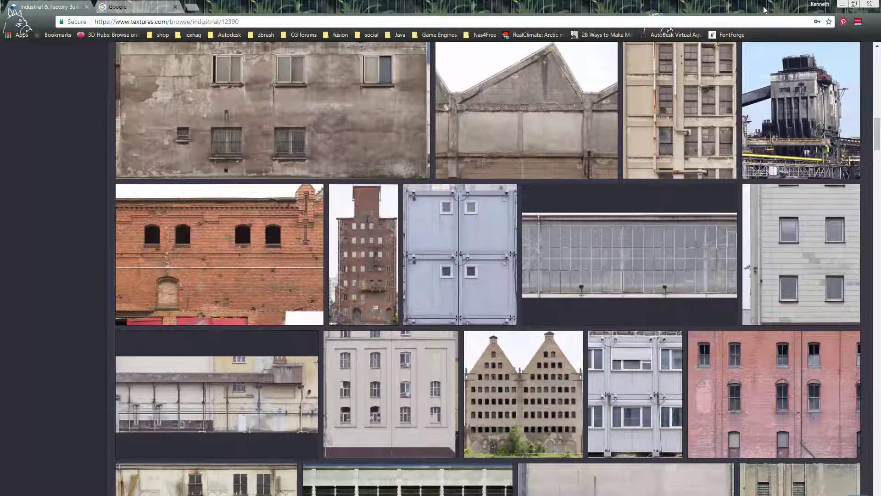
click(853, 5)
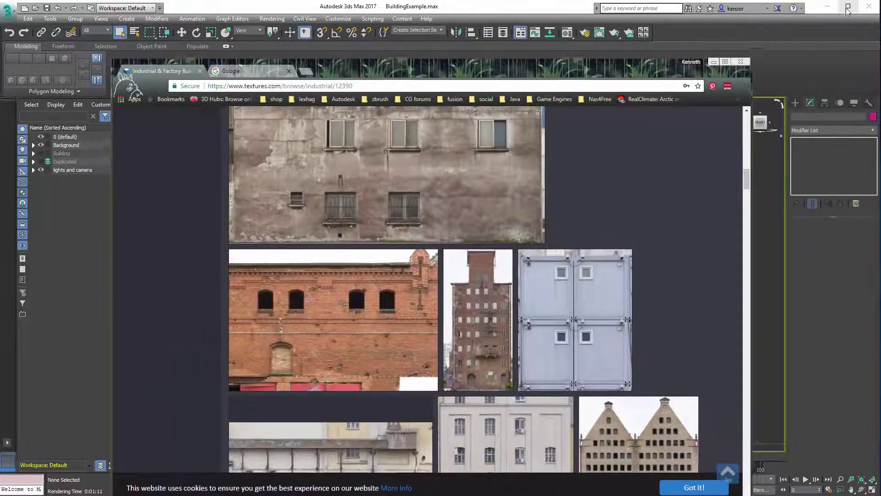
drag(609, 74, 880, 78)
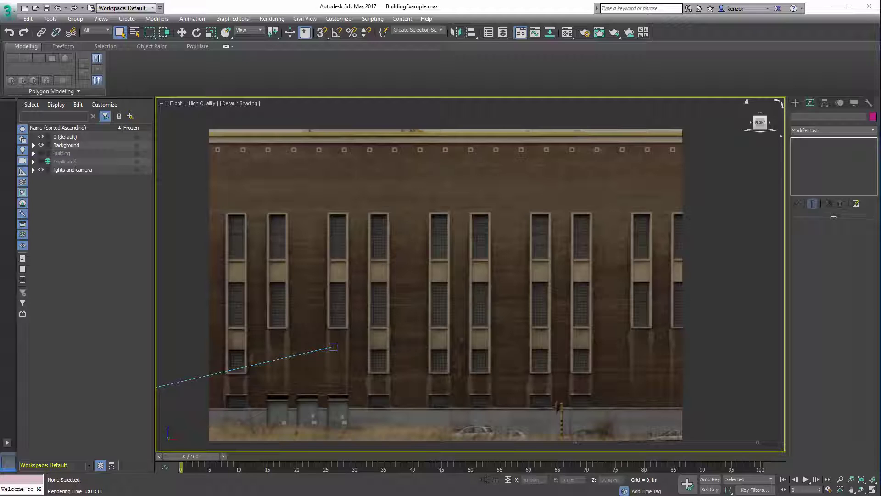
Return to 3ds Max, select the background image plane and show the Building layer over it
click(673, 180)
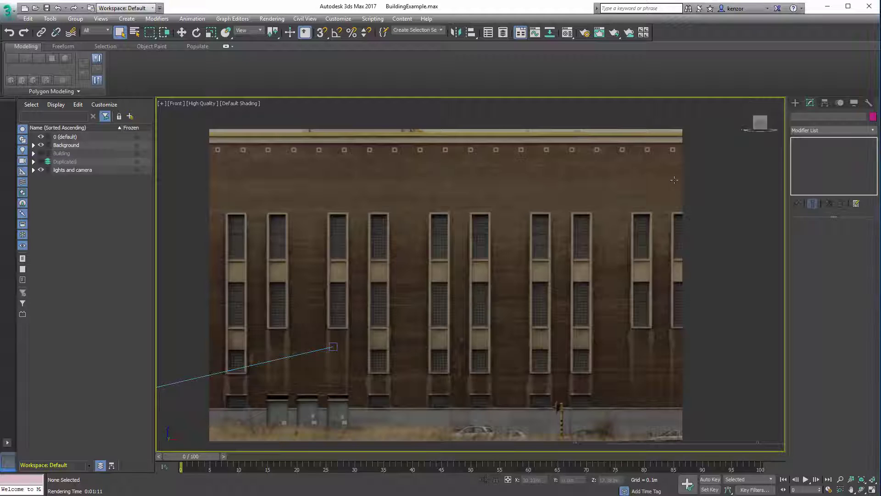
click(614, 187)
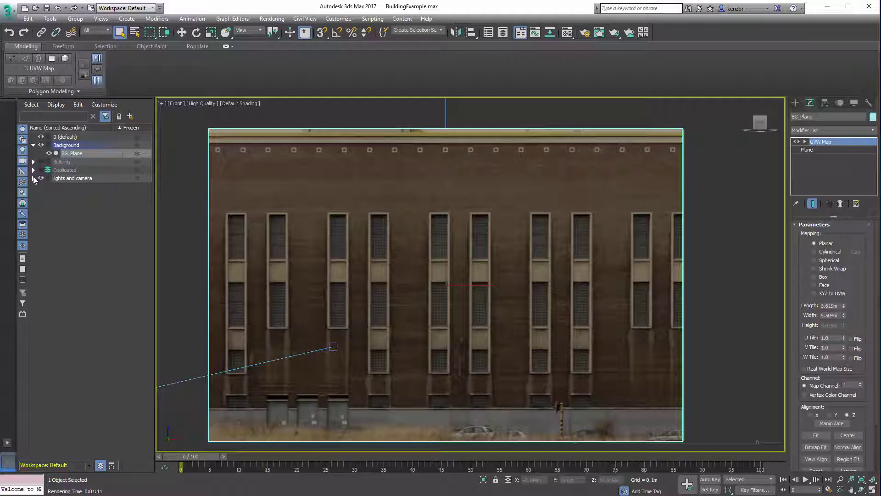
click(42, 162)
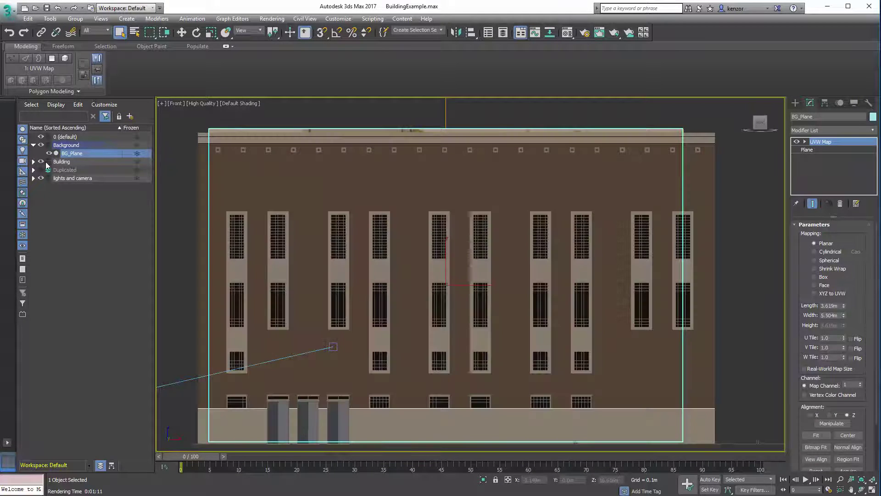
Select the building's main wall mesh and turn on its See-Through display property
click(732, 148)
click(707, 161)
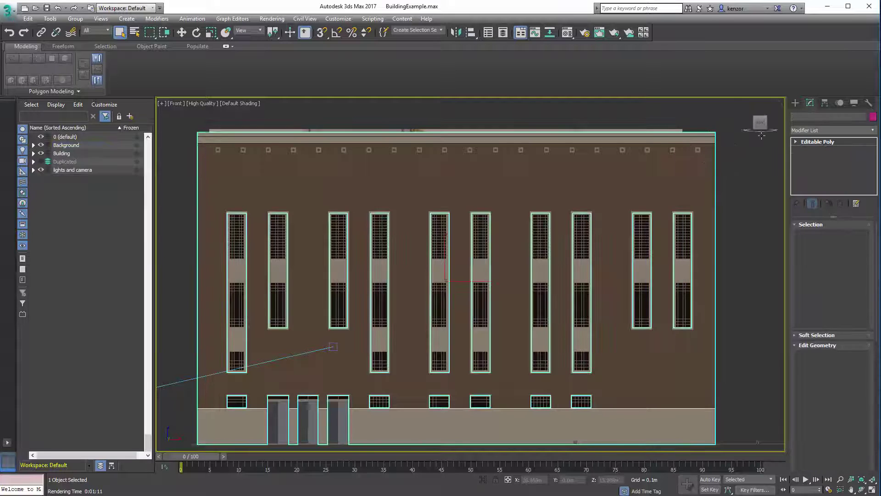
middle_drag(708, 231, 702, 220)
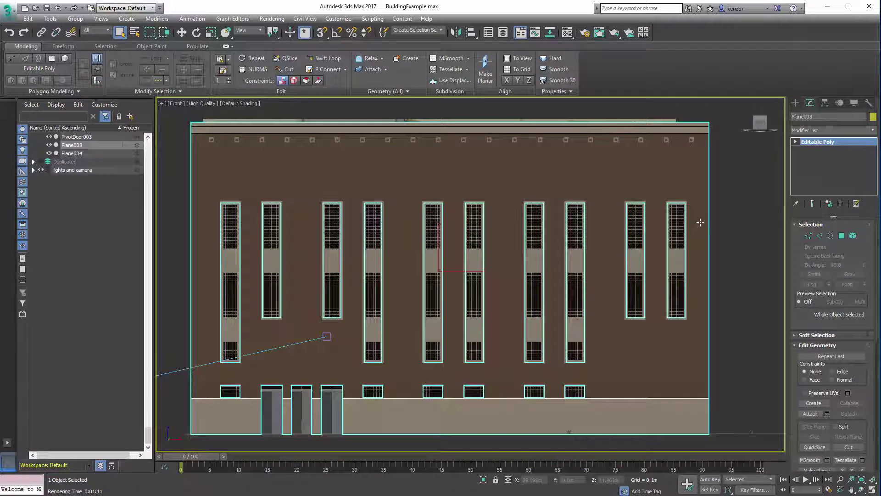
key(F3)
key(F3)
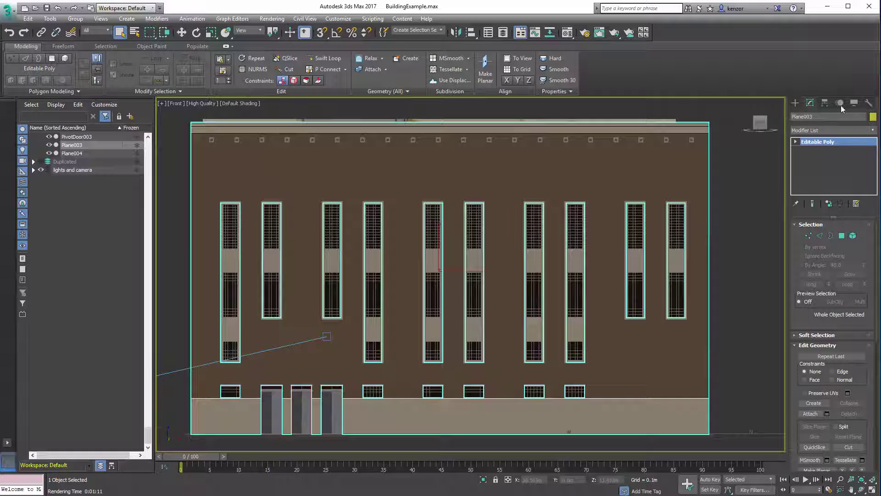
click(853, 102)
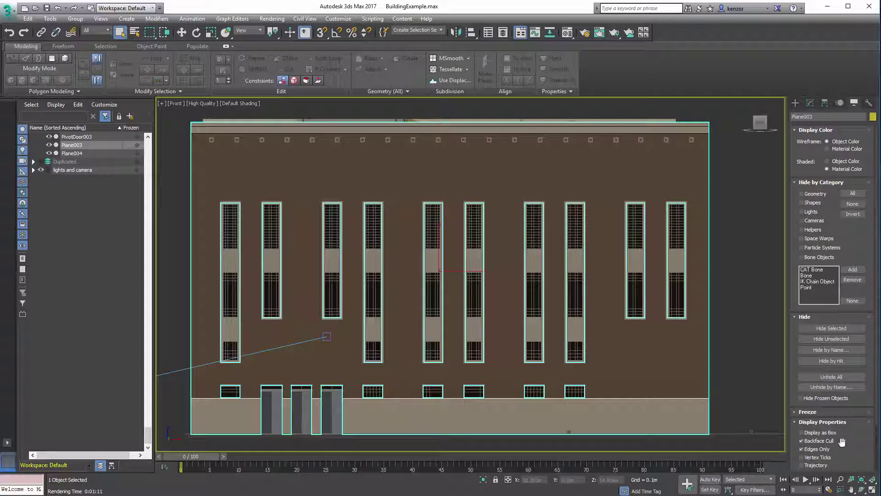
drag(846, 447, 848, 396)
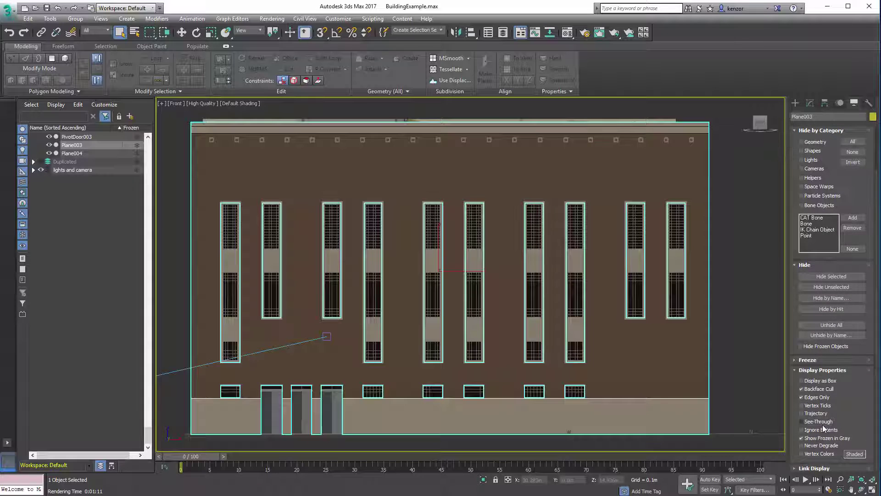
click(823, 422)
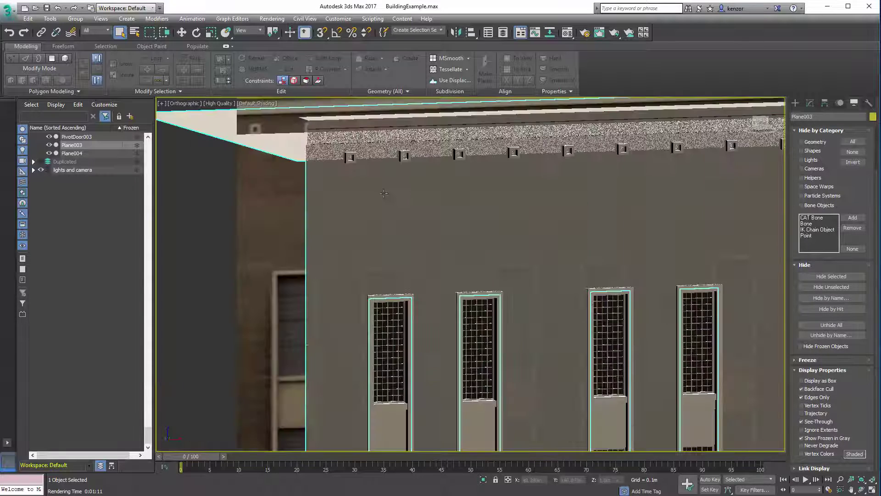
Set the viewport quality to Standard and return to the front view
alt+middle_drag(384, 193, 305, 192)
click(213, 106)
click(237, 124)
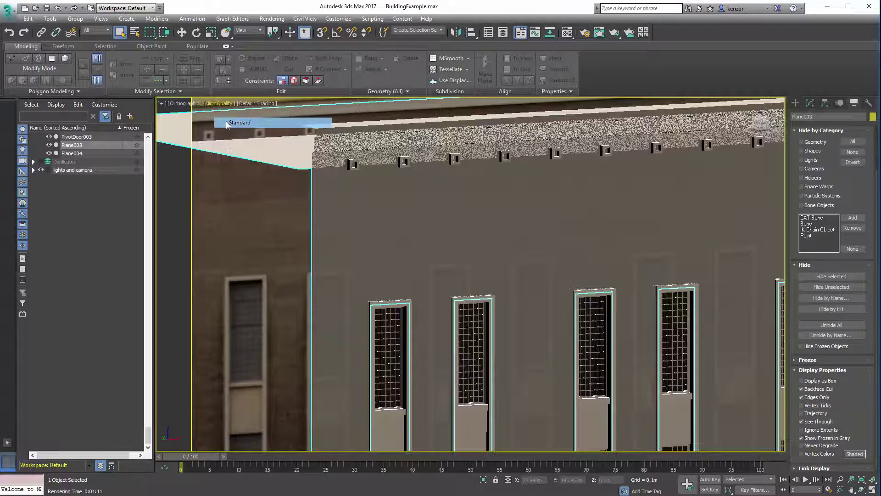
scroll(371, 192, up, 1)
key(f)
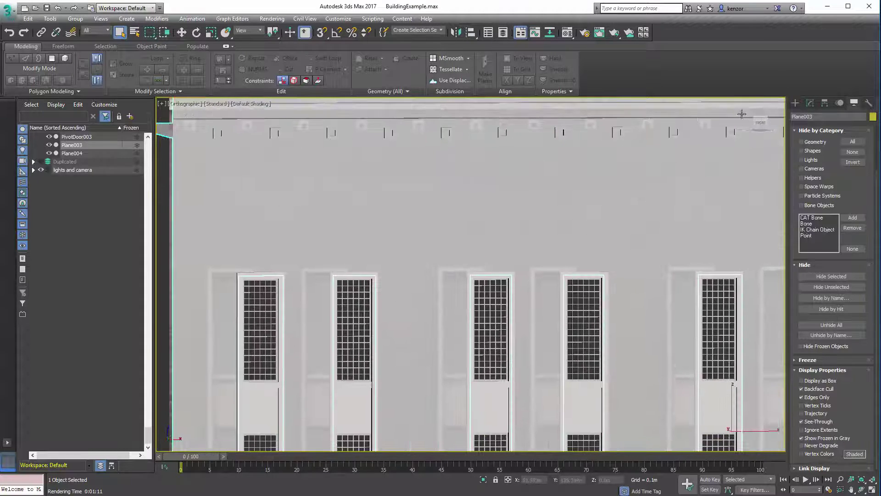
Examine how the see-through wall, windows and doors line up with the reference image, with edged faces displayed
scroll(321, 170, down, 8)
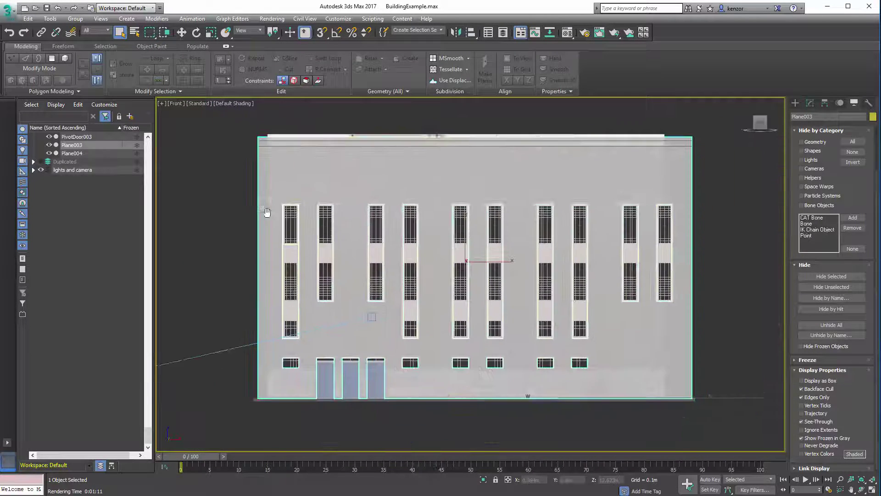
scroll(301, 202, up, 5)
middle_drag(302, 200, 311, 201)
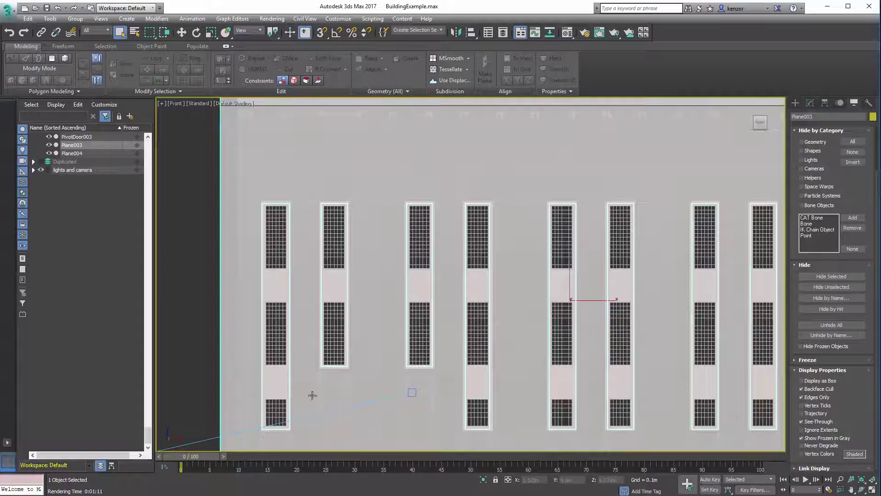
scroll(351, 313, up, 2)
mouse_move(352, 313)
middle_down()
mouse_move(338, 216)
mouse_move(362, 230)
mouse_move(372, 220)
mouse_move(364, 231)
middle_up()
middle_drag(380, 193, 362, 235)
key(F4)
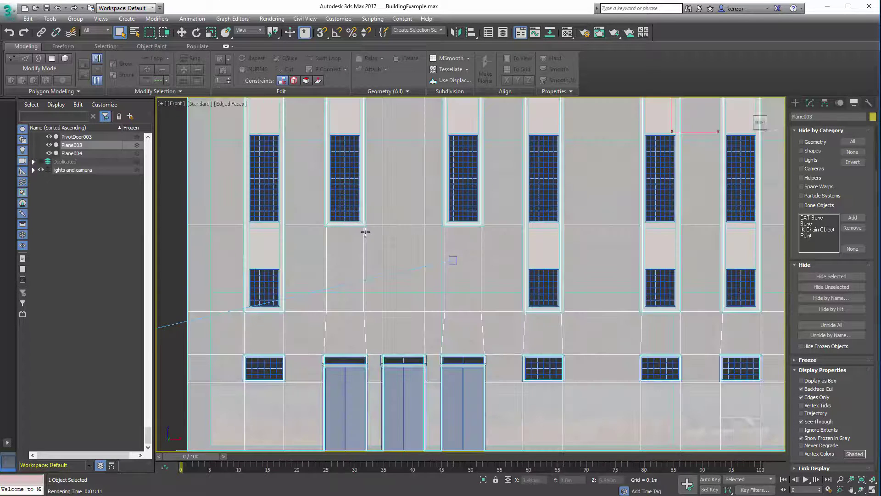
scroll(372, 241, up, 2)
key(z)
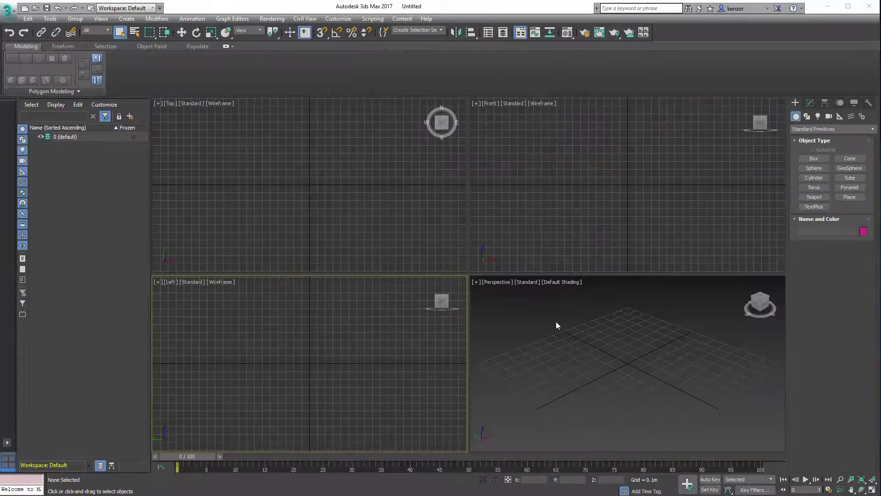
In the empty scene, maximize the perspective view and create a box about 0.12 m long, 0.16 m wide and 0.35 m high
click(872, 489)
click(814, 159)
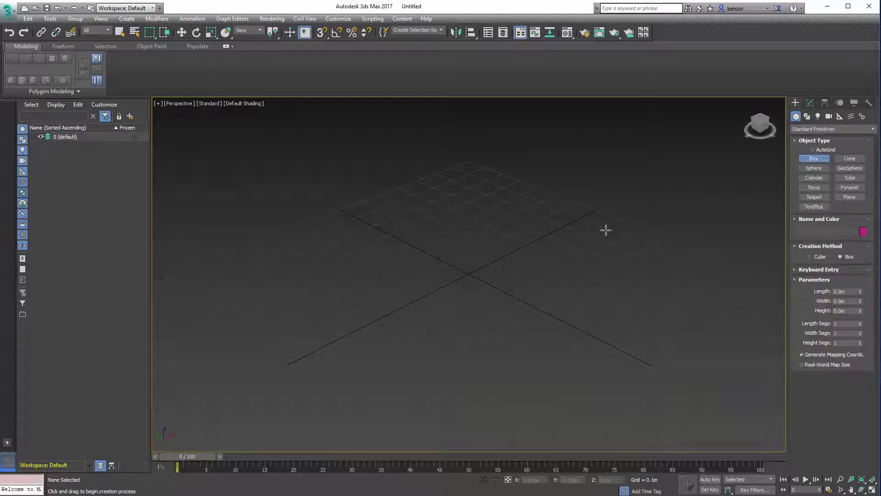
drag(407, 291, 469, 285)
click(472, 173)
alt+middle_drag(572, 238, 660, 283)
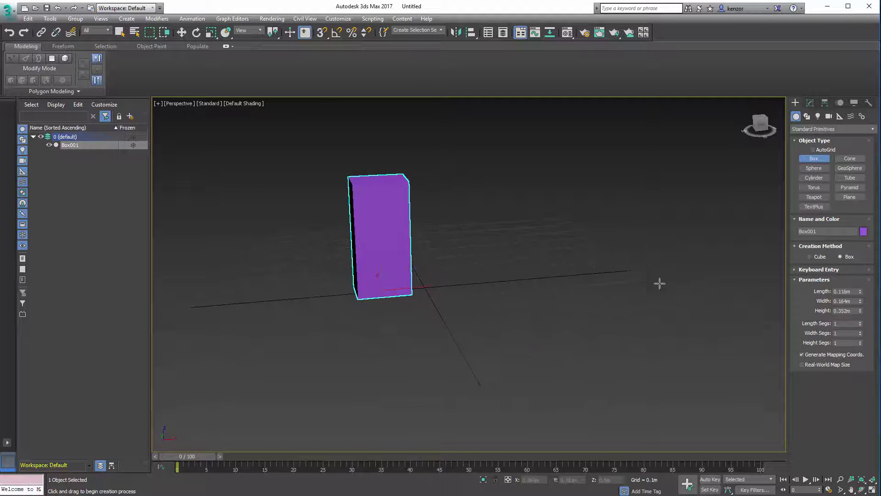
Set the box's height to 1.8 m
double_click(854, 311)
text(1.8)
key(Return)
middle_drag(533, 141, 531, 237)
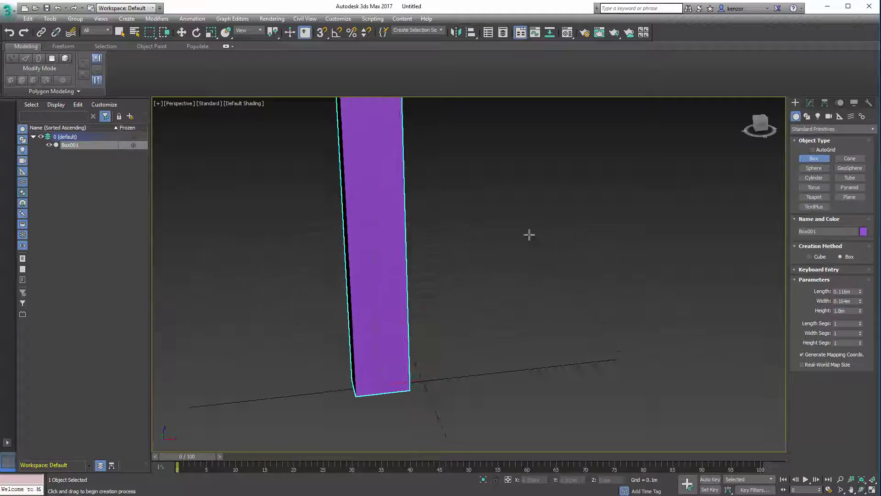
scroll(531, 235, down, 3)
middle_drag(577, 181, 560, 243)
In the shaded front view, create a plane about 13.9 m long and 18.7 m wide, standing on the ground line around the box
key(f)
key(z)
middle_drag(547, 211, 527, 261)
scroll(484, 244, down, 3)
middle_drag(484, 244, 425, 230)
key(F3)
middle_drag(618, 236, 665, 233)
ctrl+alt+middle_drag(615, 183, 569, 240)
middle_drag(569, 239, 442, 329)
click(847, 197)
ctrl+alt+middle_drag(616, 180, 517, 259)
ctrl+alt+middle_drag(390, 135, 399, 183)
middle_drag(399, 183, 360, 239)
drag(322, 119, 610, 328)
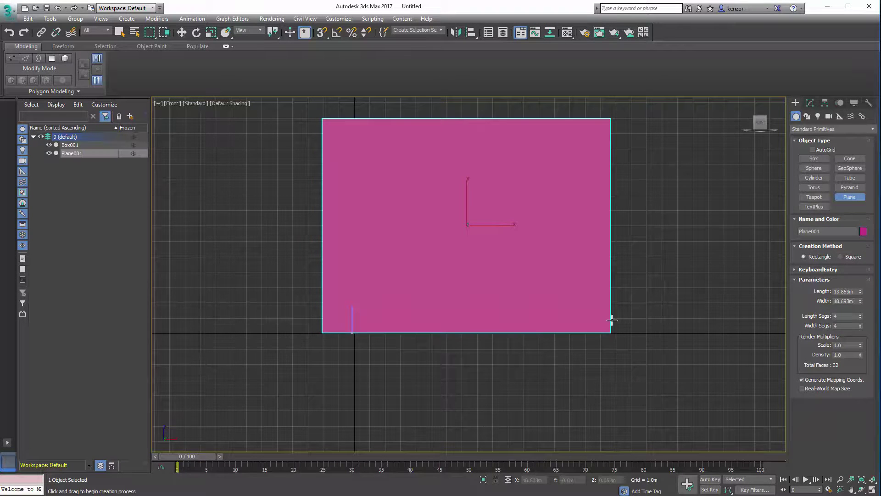
mouse_move(676, 256)
alt+middle_down()
mouse_move(637, 280)
mouse_move(663, 279)
mouse_move(674, 263)
alt+middle_up()
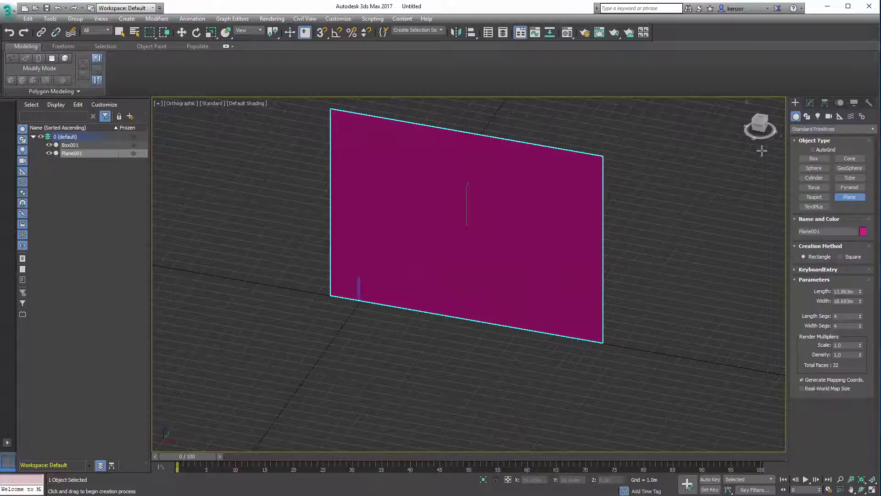
alt+middle_drag(640, 173, 677, 166)
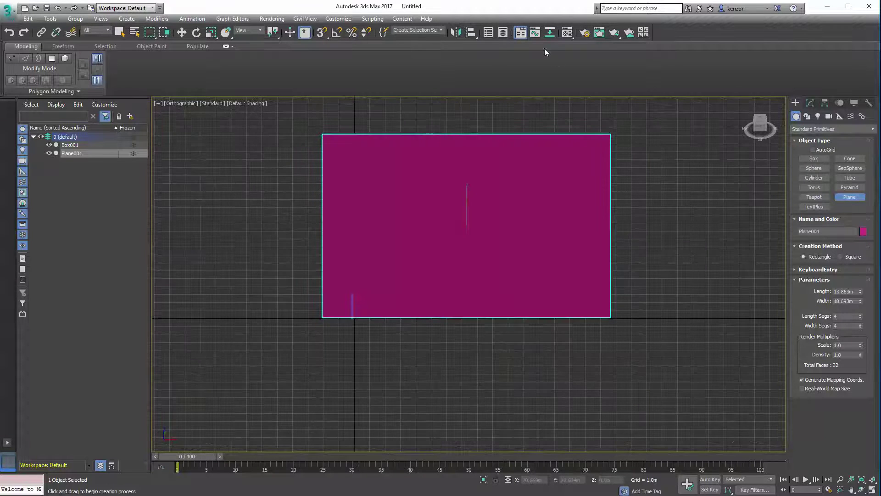
In the Material Editor, load TexturesCom_BuildingsVarious0031_2_M.jpg as the bitmap for the first material's diffuse map
click(567, 33)
drag(436, 57, 161, 68)
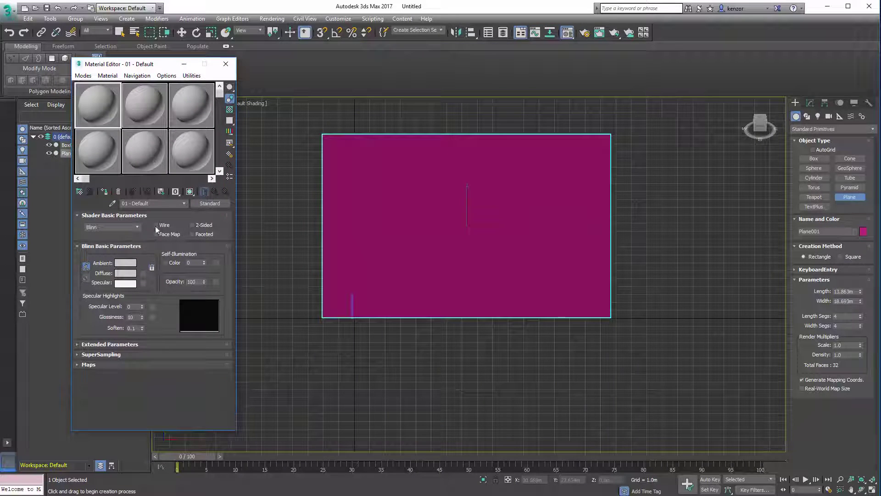
click(143, 274)
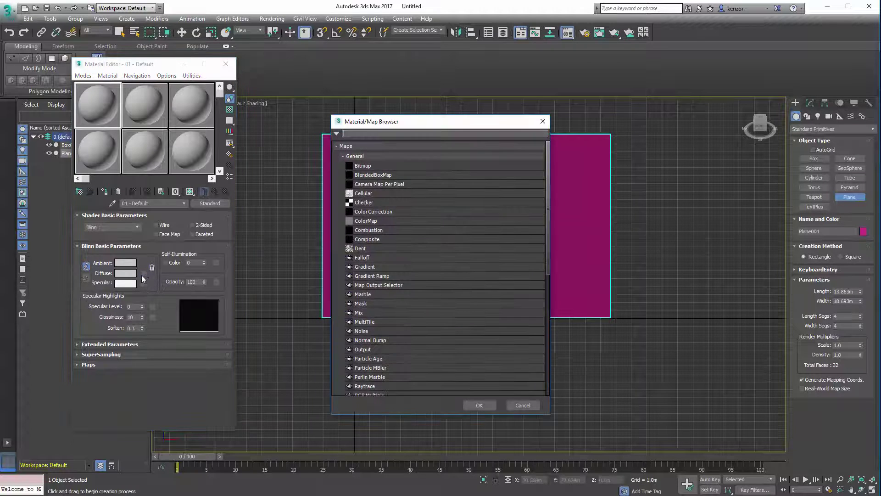
double_click(376, 165)
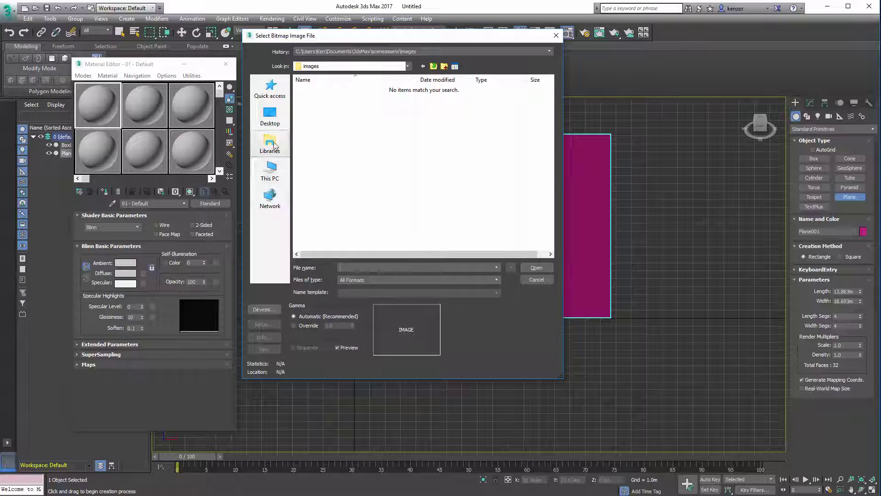
click(271, 89)
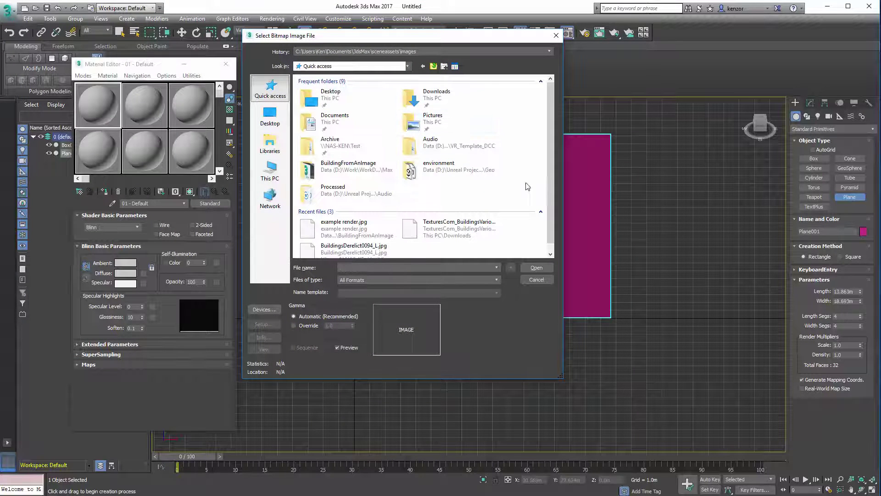
scroll(430, 226, down, 1)
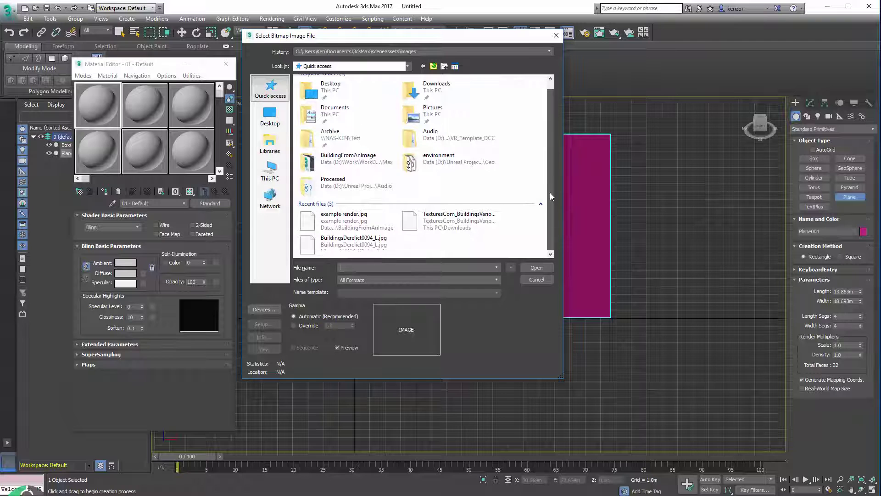
click(430, 225)
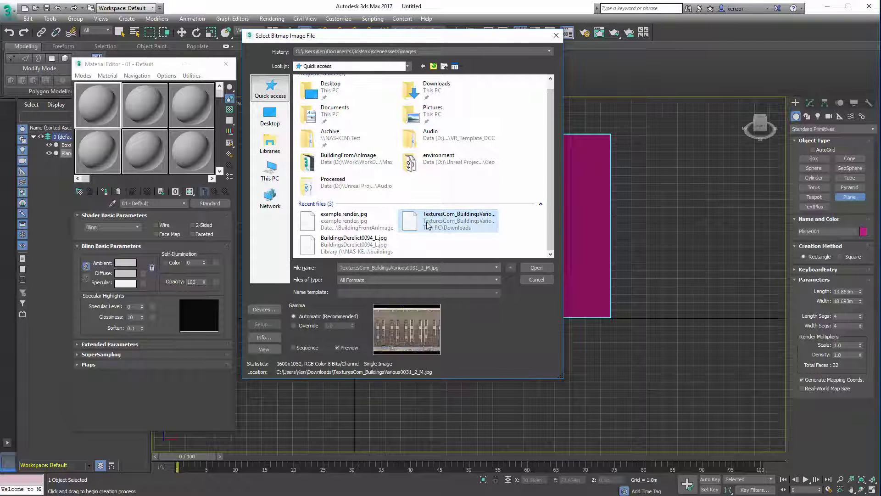
click(535, 268)
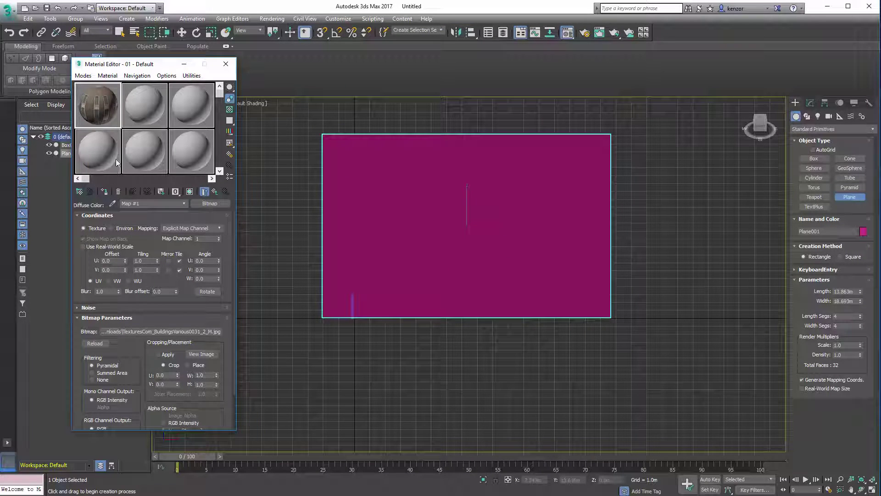
Assign the facade material to the plane and show its shaded texture in the viewport
drag(188, 153, 373, 192)
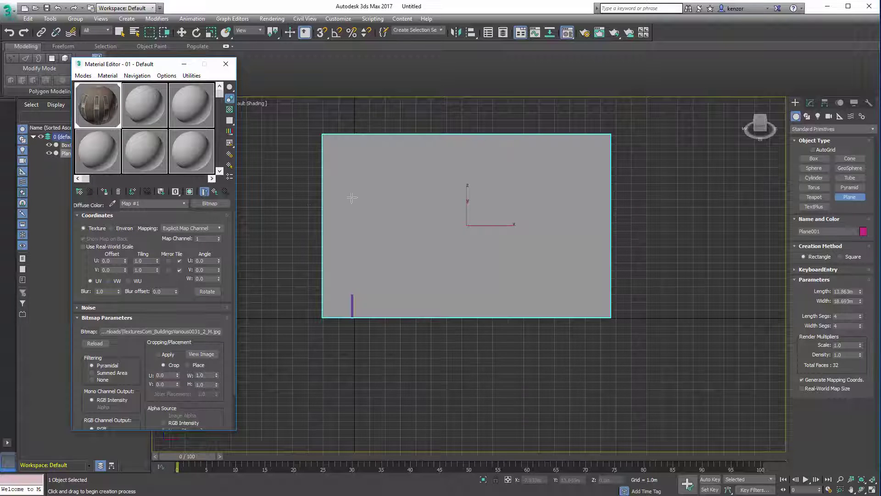
mouse_move(550, 157)
alt+middle_down()
mouse_move(478, 159)
mouse_move(544, 160)
alt+middle_up()
middle_drag(280, 190, 315, 192)
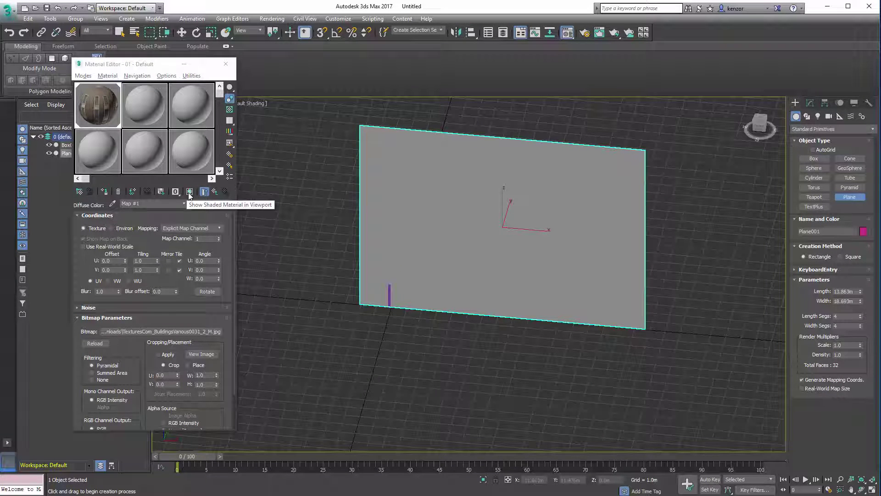
mouse_move(465, 219)
alt+middle_down()
mouse_move(515, 208)
mouse_move(463, 212)
alt+middle_up()
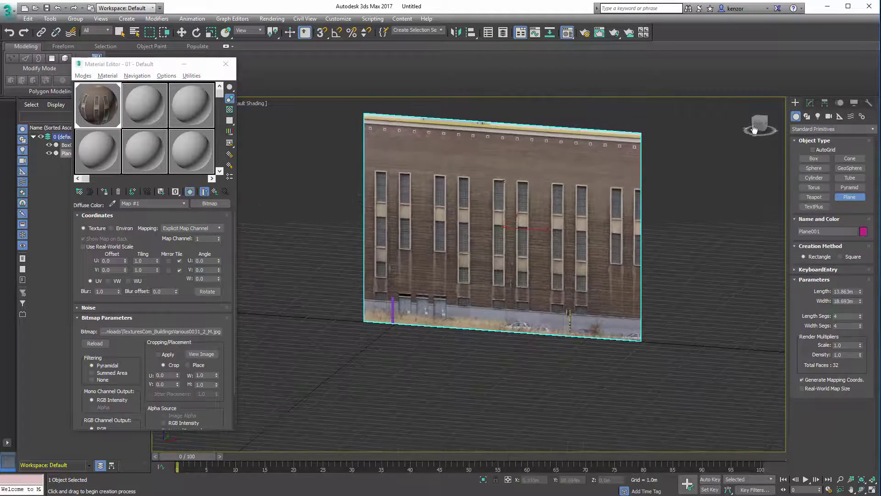
In the front view, add a UVW Map modifier to the facade plane
click(810, 103)
key(f)
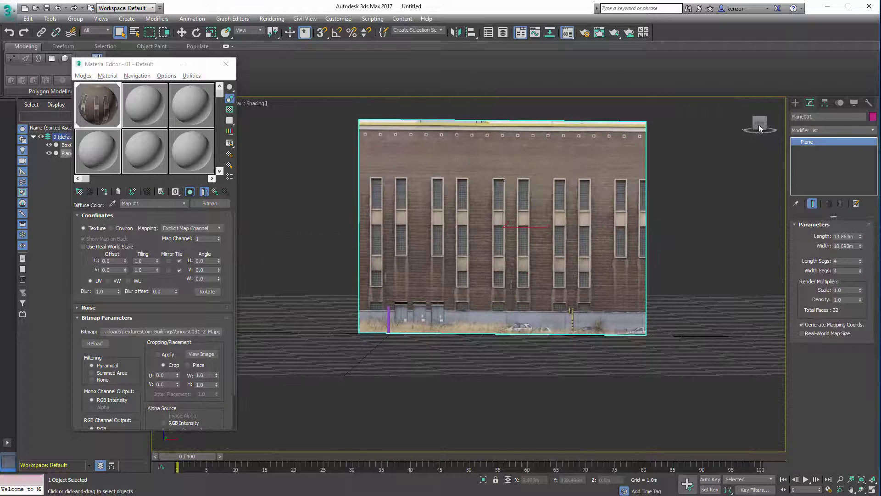
middle_drag(592, 216, 640, 212)
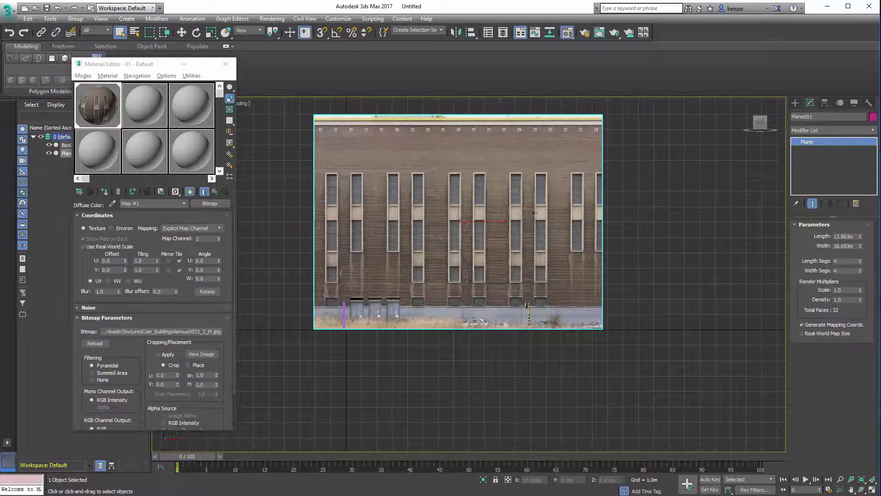
mouse_move(862, 239)
mouse_down()
mouse_move(861, 220)
mouse_move(861, 255)
mouse_move(863, 236)
mouse_up()
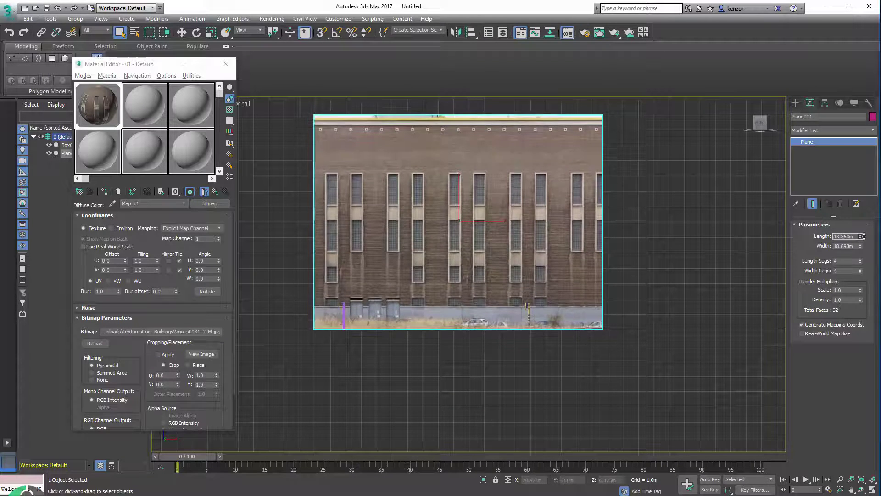
middle_drag(720, 228, 732, 234)
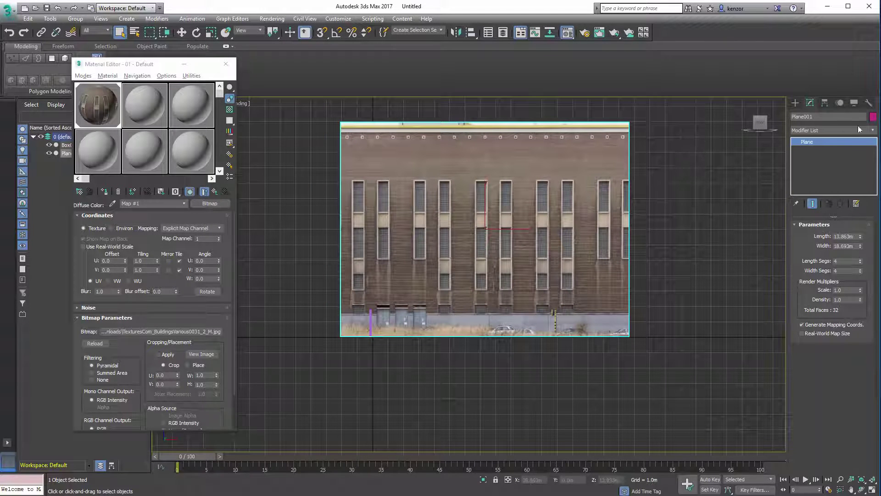
click(871, 131)
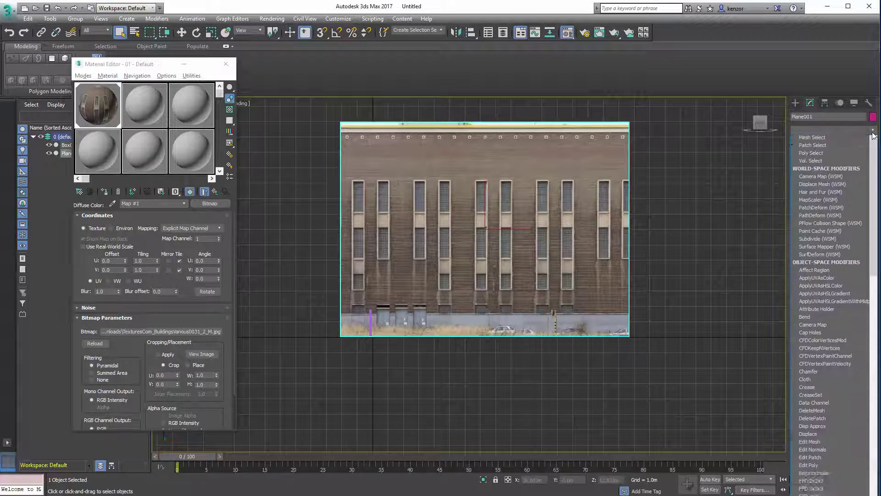
scroll(829, 358, down, 6)
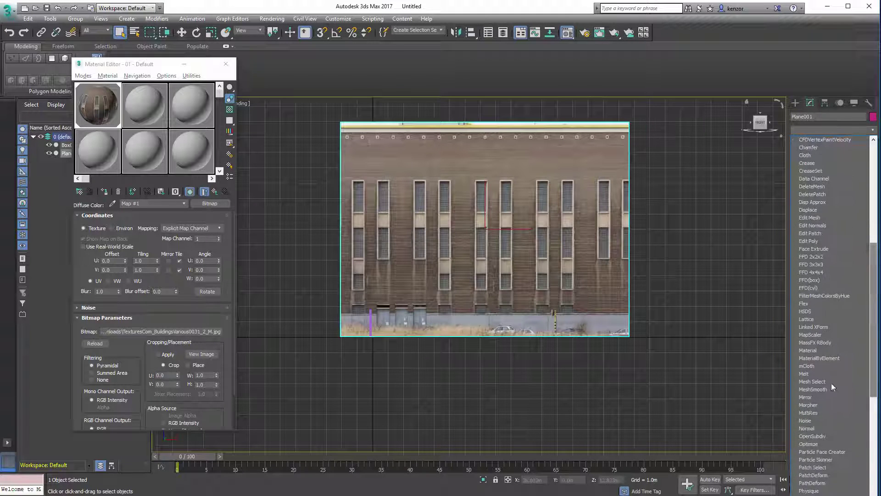
drag(874, 352, 871, 481)
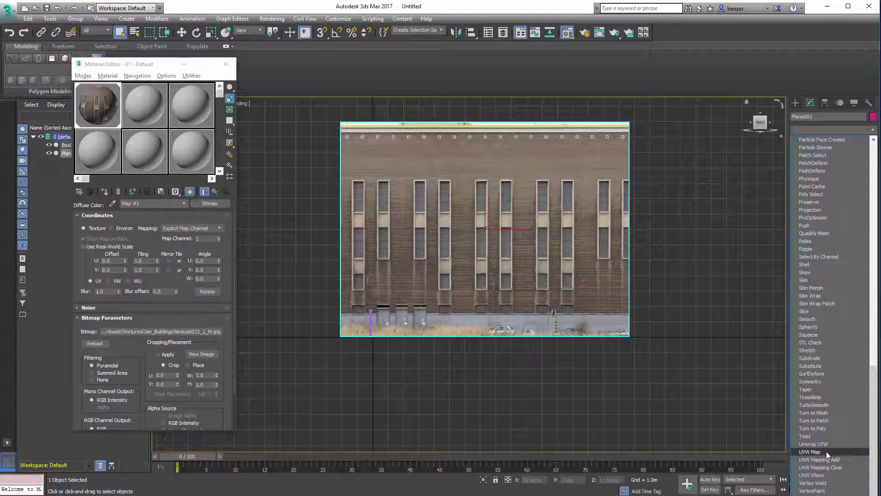
click(825, 451)
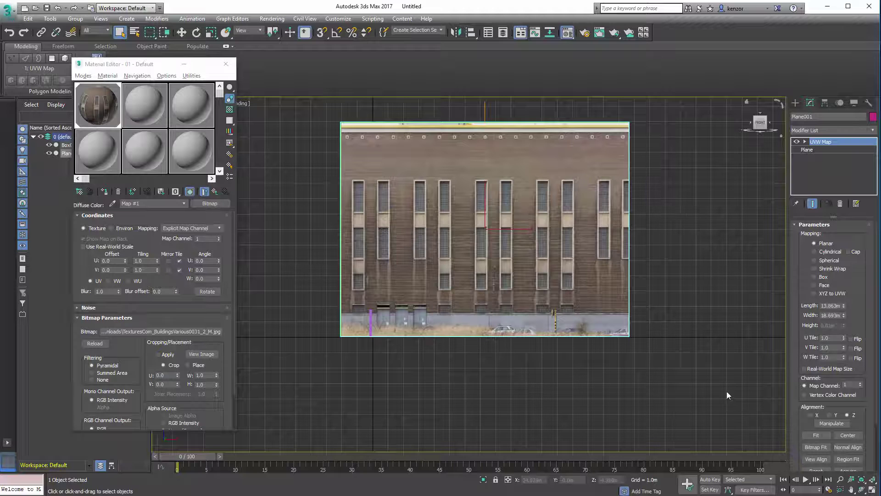
Bitmap-fit the UVW mapping to the proportions of TexturesCom_BuildingsVarious0031_2_M.jpg
drag(869, 320, 866, 243)
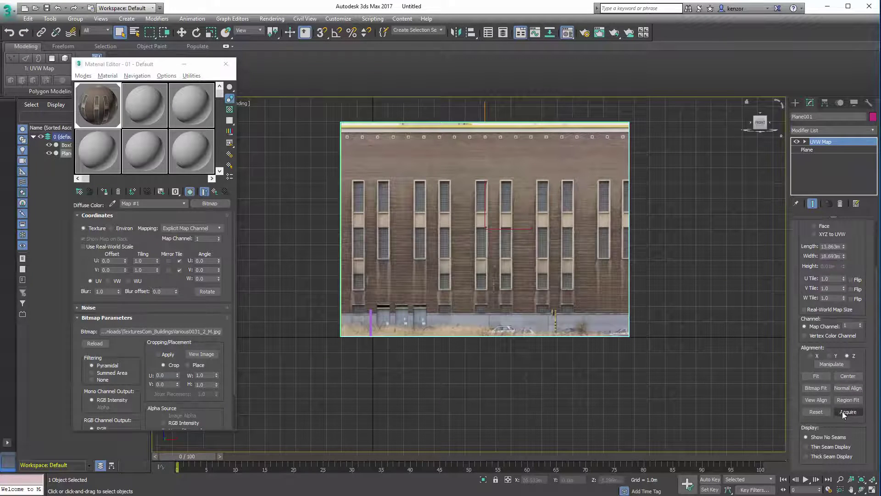
click(818, 388)
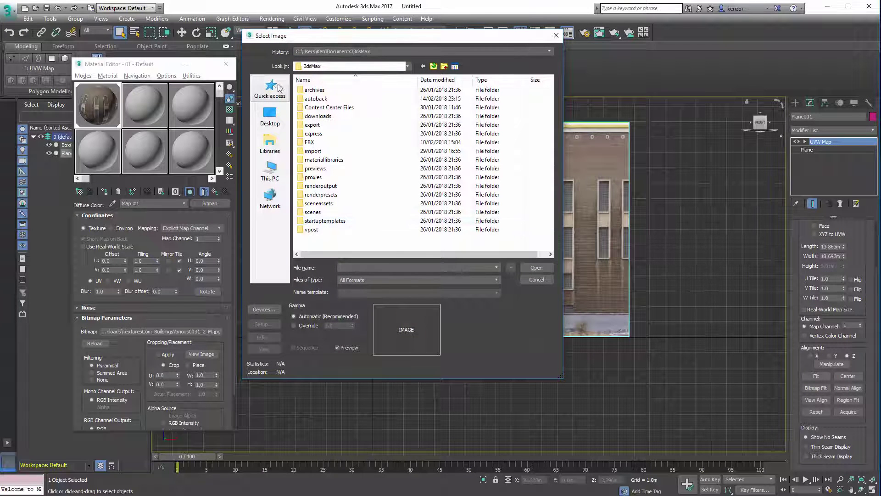
click(271, 90)
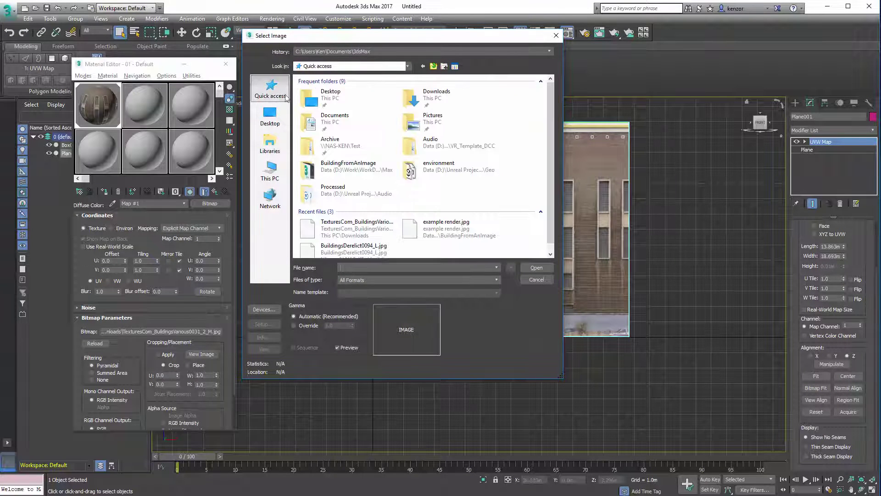
click(361, 235)
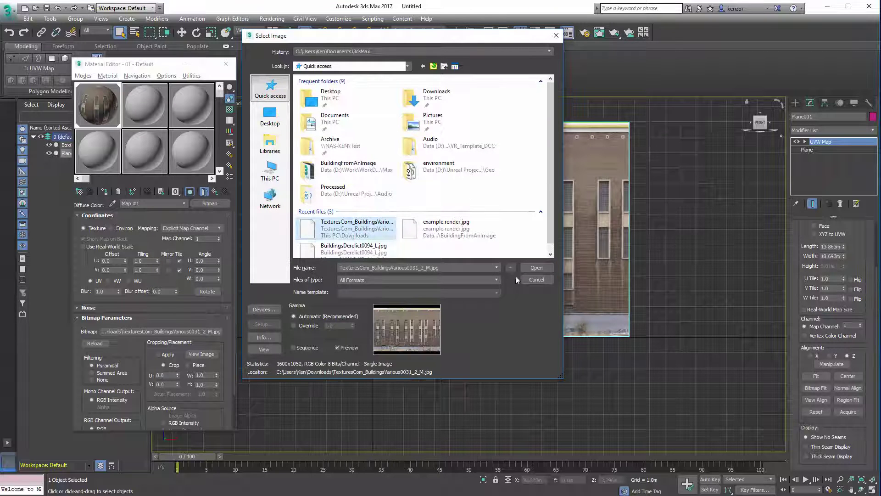
click(533, 268)
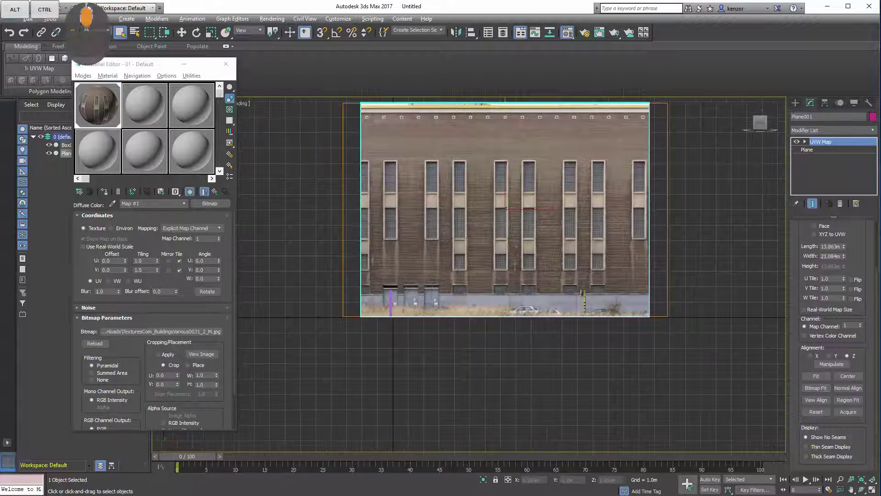
Go to the plane's base parameters beneath the UVW Map modifier
scroll(391, 295, up, 4)
mouse_move(382, 312)
ctrl+alt+middle_down()
mouse_move(398, 276)
mouse_move(374, 291)
mouse_move(376, 300)
mouse_move(385, 275)
mouse_move(381, 314)
ctrl+alt+middle_up()
middle_drag(633, 164, 611, 226)
right_click(635, 201)
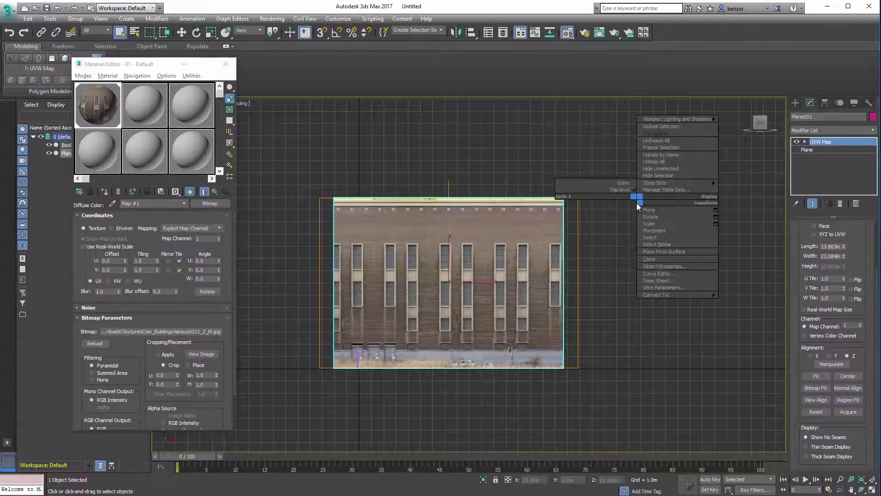
click(833, 150)
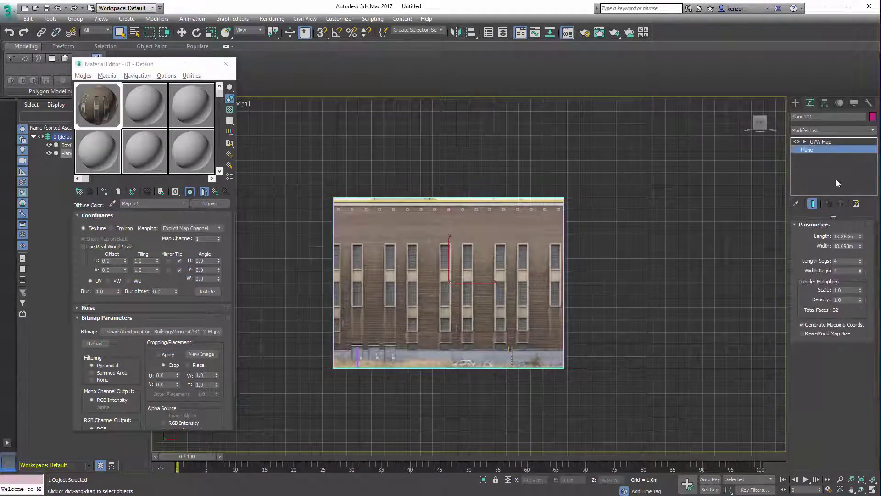
click(590, 233)
key(ctrl+z)
click(830, 150)
Widen the plane to about 24.1 m, past the edges of the facade image
drag(861, 248, 851, 231)
middle_drag(700, 240, 688, 202)
key(p)
key(f)
key(z)
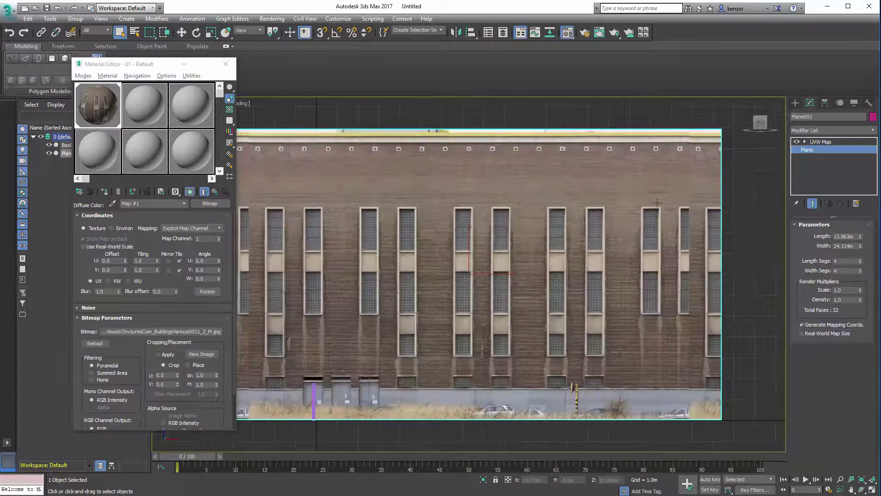
scroll(622, 196, up, 1)
middle_drag(622, 195, 551, 198)
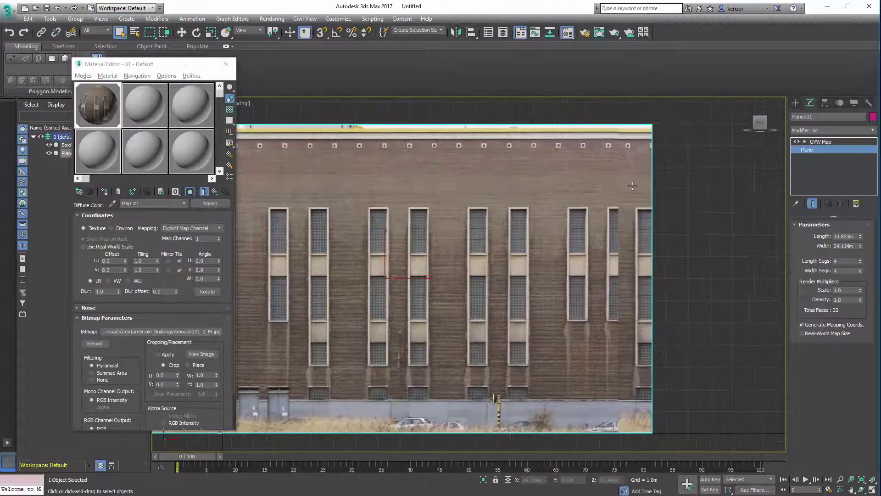
Reduce the plane's width to about 20.9 m to match the facade image, and compare the door height with the box
scroll(773, 203, down, 4)
drag(860, 247, 861, 248)
middle_drag(546, 289, 502, 285)
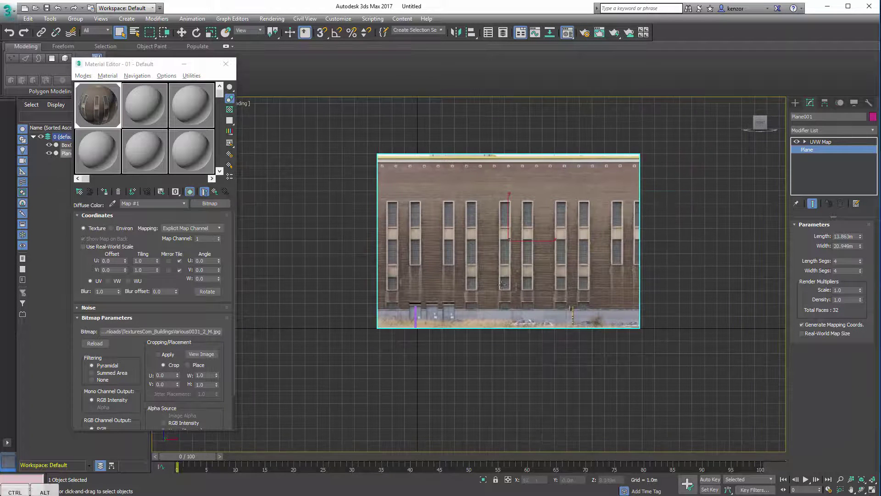
scroll(471, 286, up, 4)
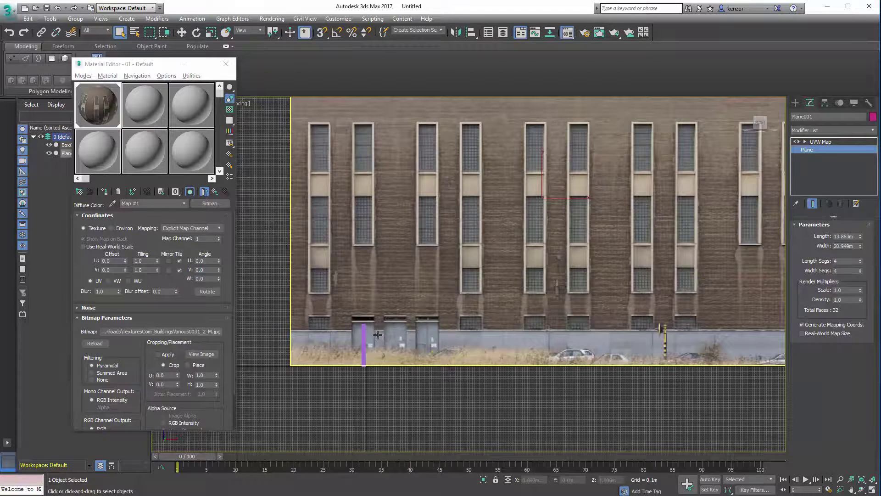
key(z)
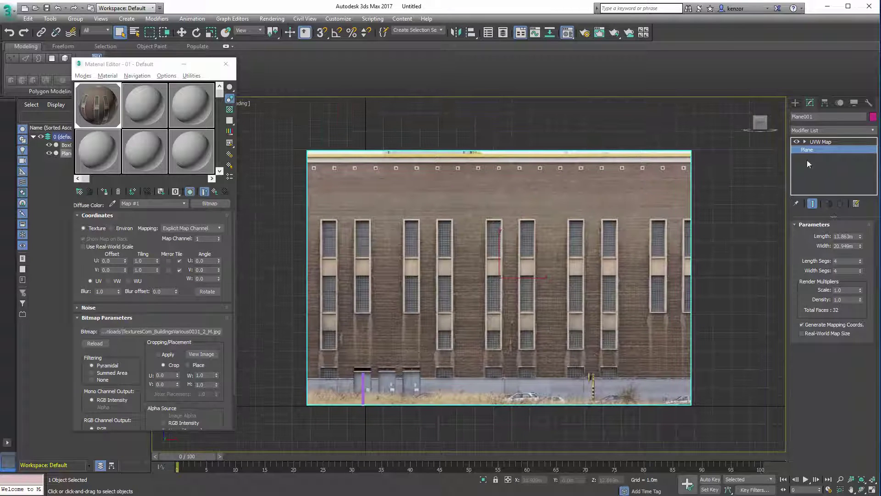
Scale the whole plane up slightly and move it so its base sits on the ground line with the first door behind the box
click(835, 142)
click(211, 32)
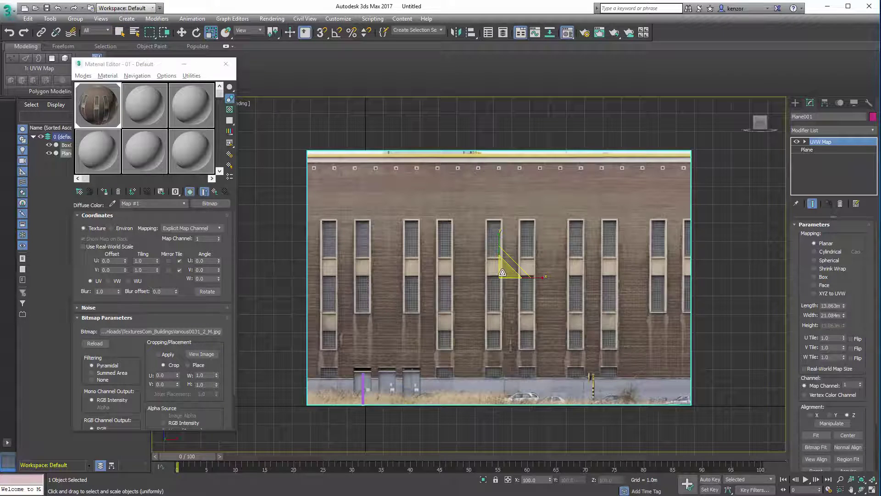
drag(503, 272, 507, 269)
key(w)
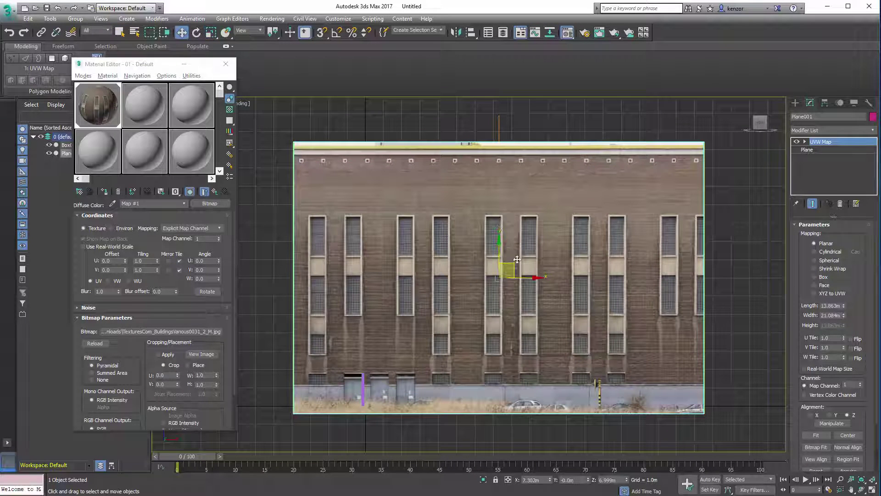
drag(499, 255, 528, 270)
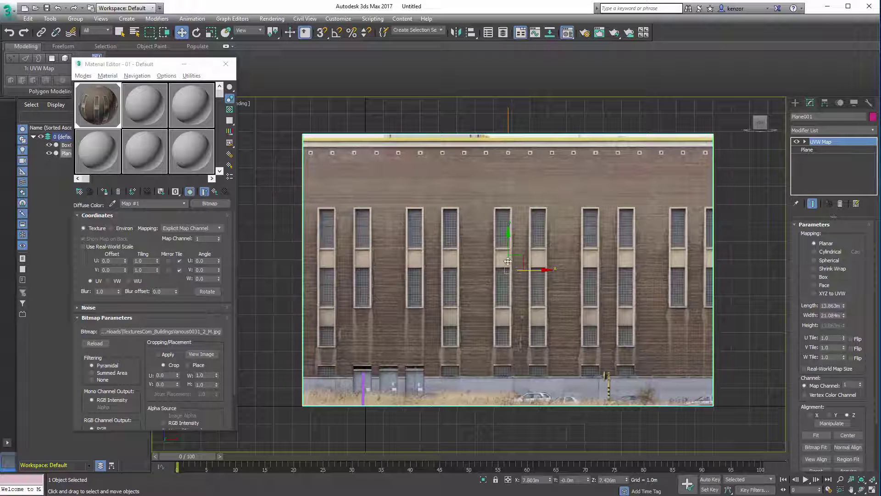
Move the plane back to about 5.9 m in Y behind the box, and return to the front view with nothing selected
alt+middle_drag(441, 239, 473, 254)
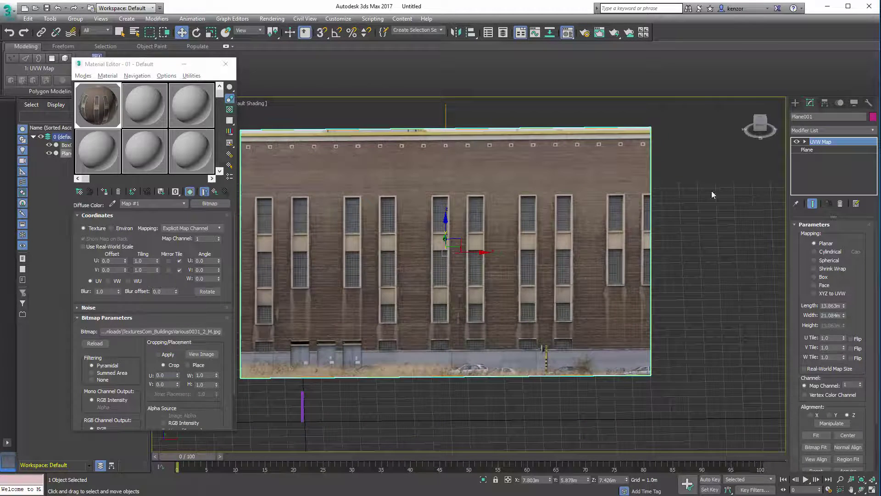
click(759, 131)
click(732, 164)
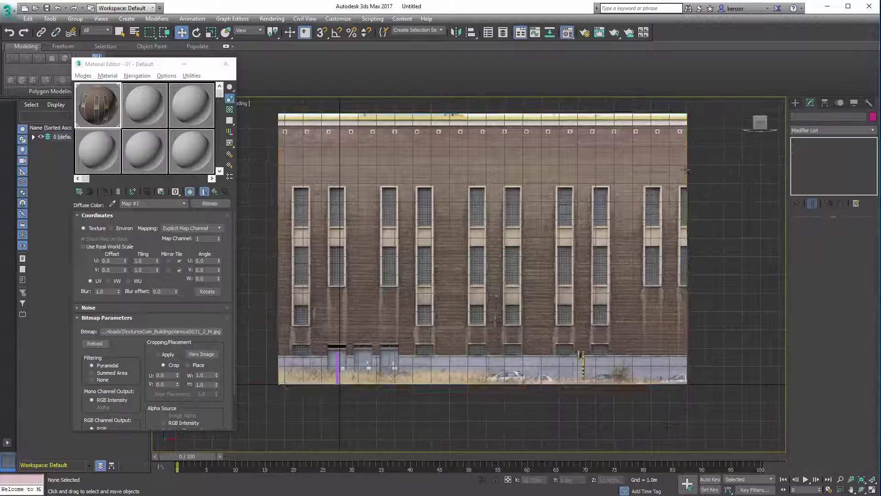
Try freezing the facade plane, and unfreeze it again by hit
click(640, 173)
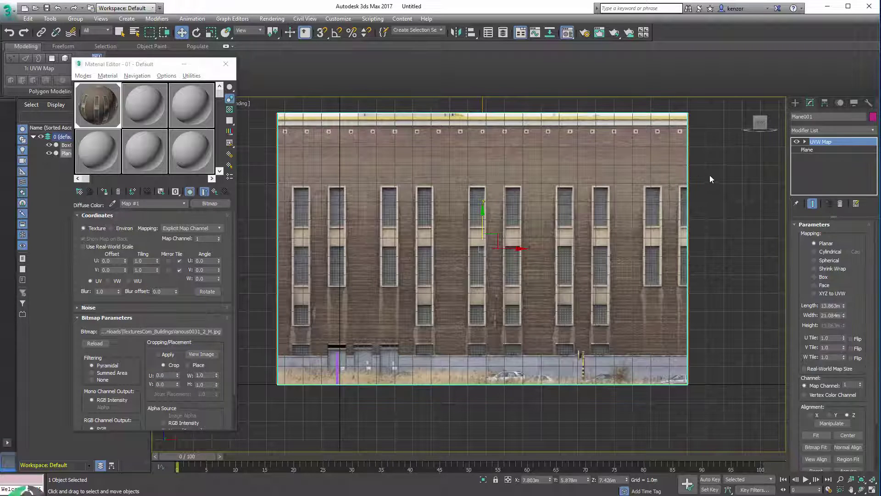
click(855, 103)
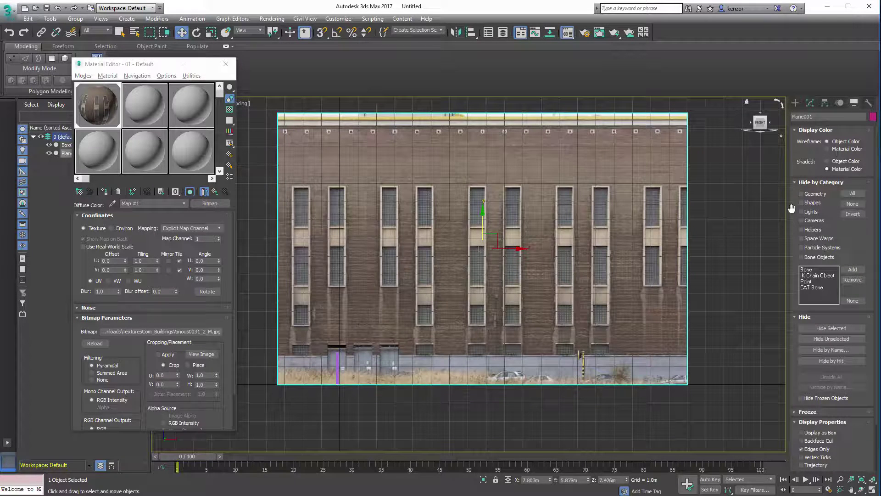
click(794, 182)
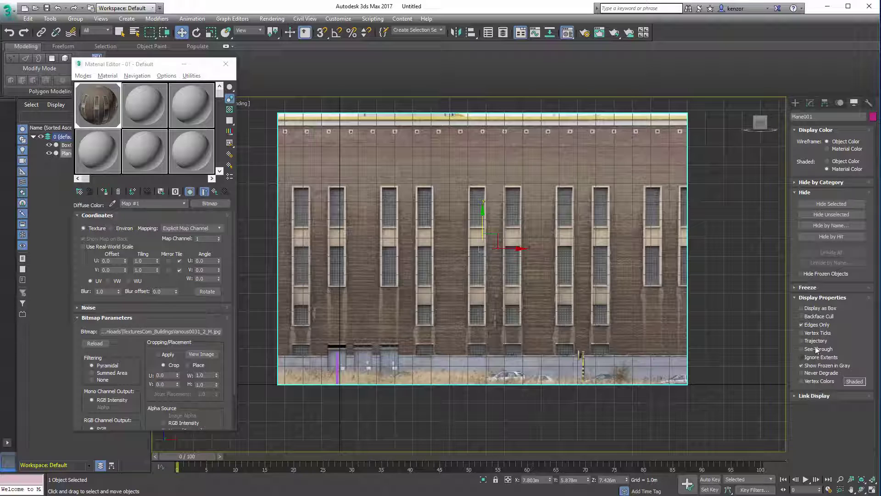
click(806, 288)
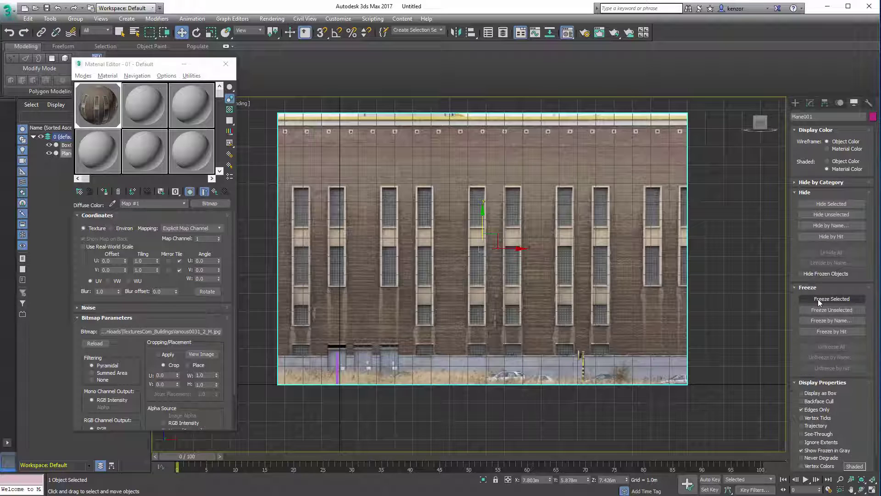
click(820, 300)
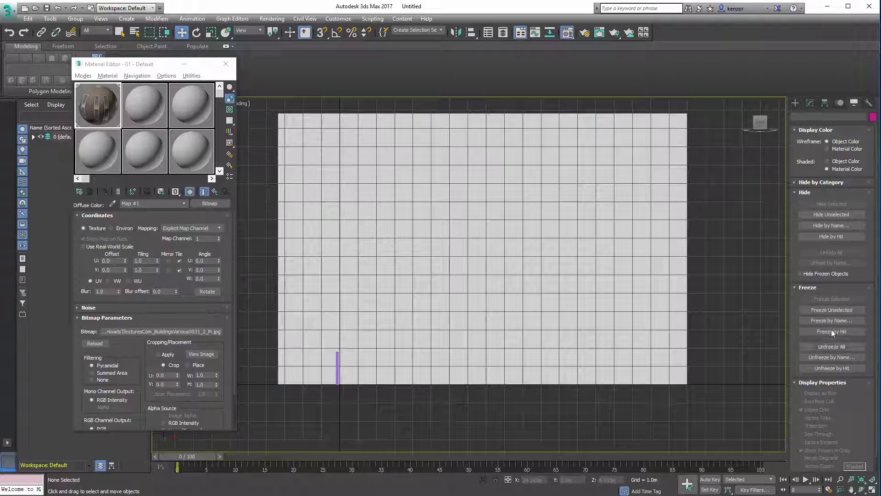
click(826, 367)
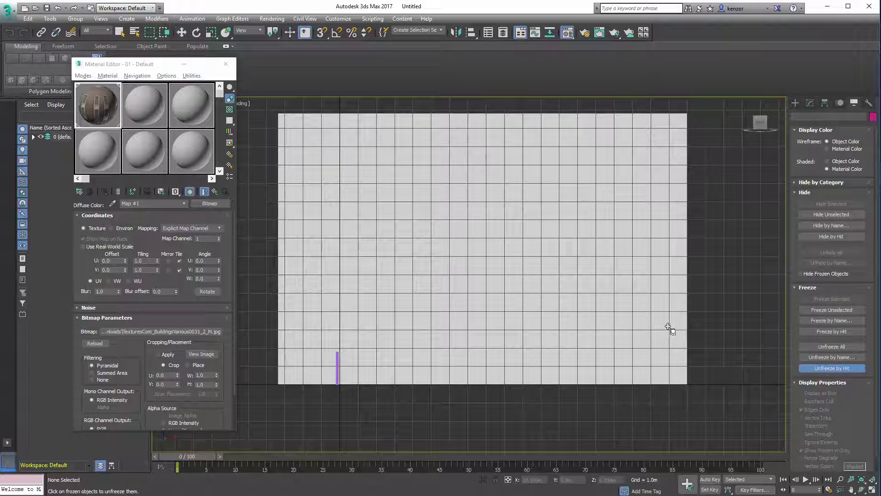
click(669, 326)
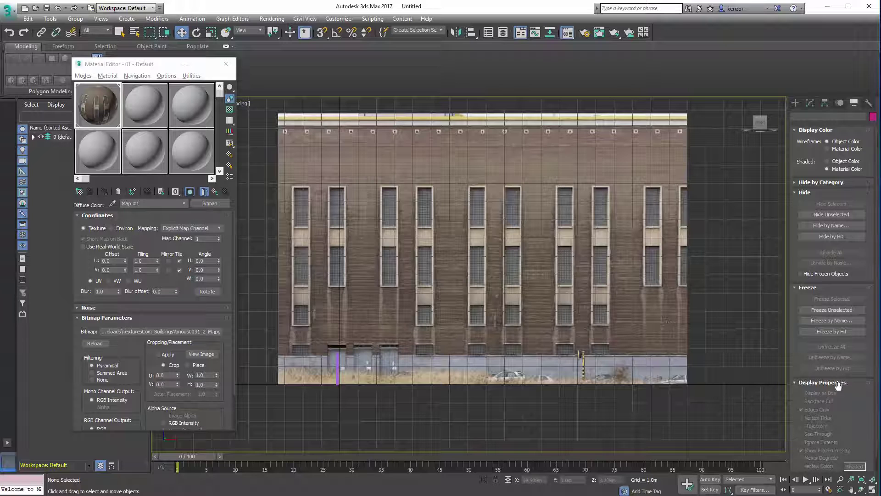
Turn off Show Frozen in Gray for the facade plane and freeze it
click(672, 335)
drag(846, 397, 856, 366)
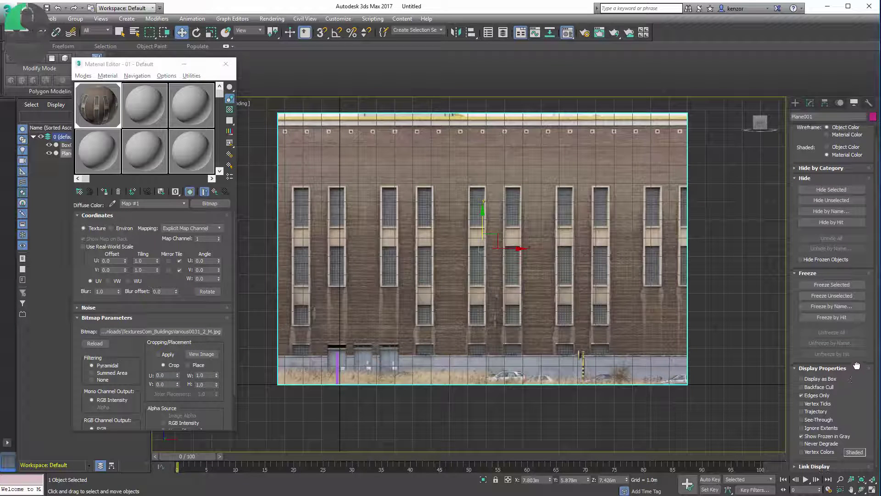
click(801, 436)
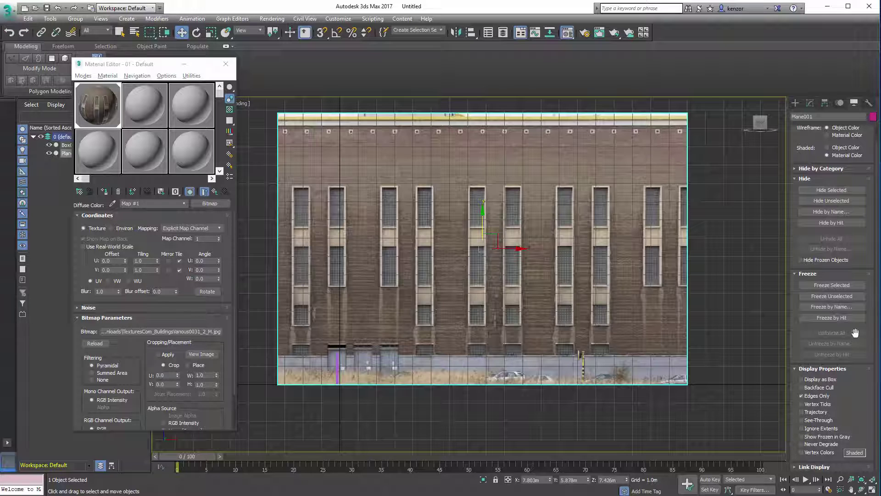
click(834, 286)
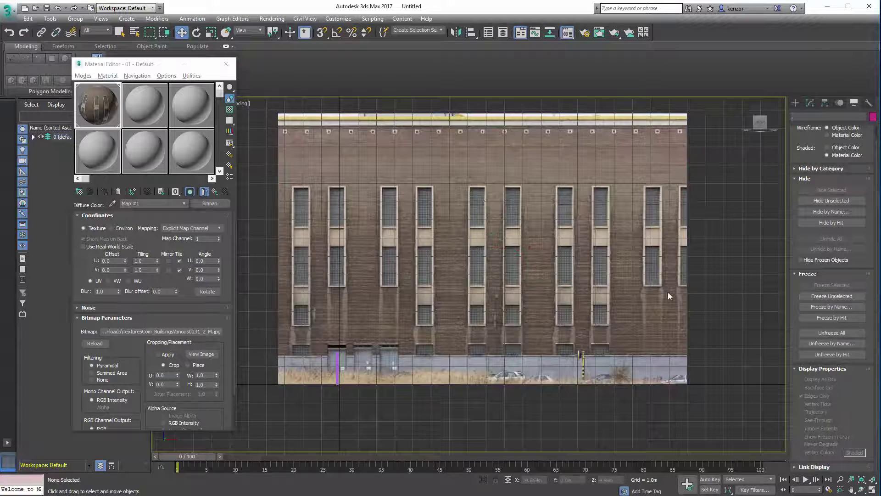
Check the frozen facade plane from an angle, return to the front view, and close the Material Editor
alt+middle_drag(593, 245, 658, 241)
middle_drag(459, 185, 408, 162)
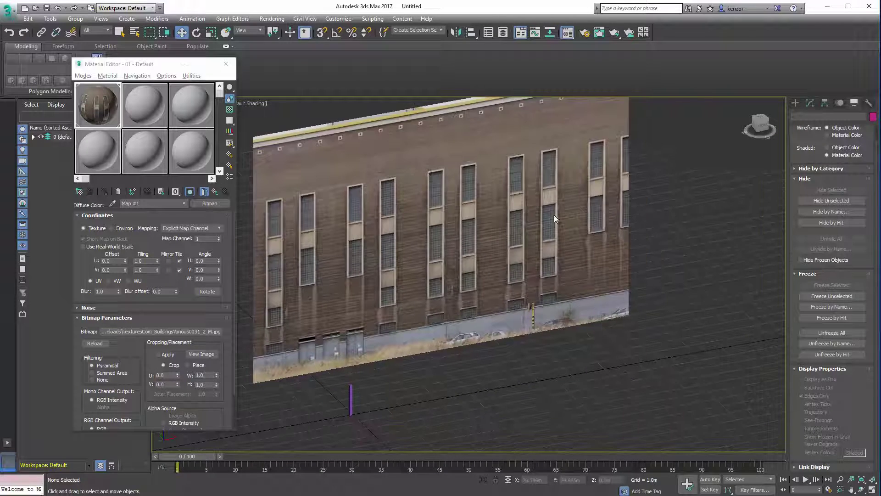
alt+middle_drag(486, 180, 646, 152)
click(760, 125)
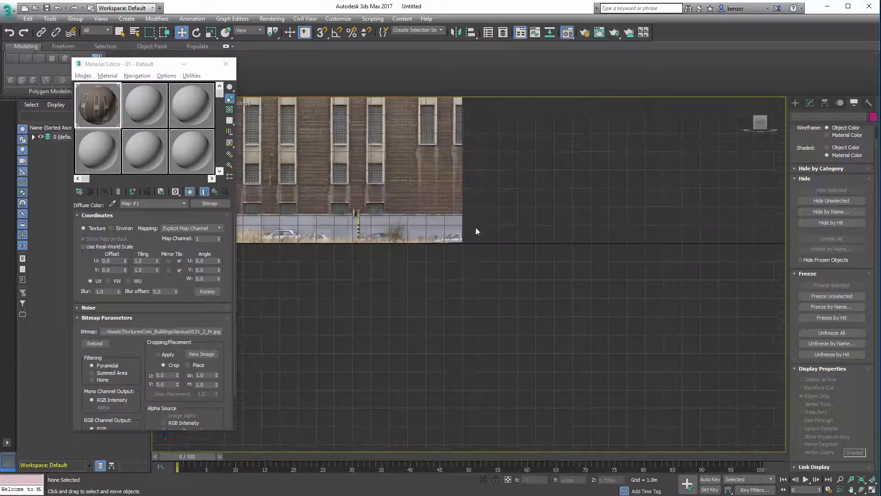
middle_drag(475, 227, 643, 298)
scroll(583, 181, down, 4)
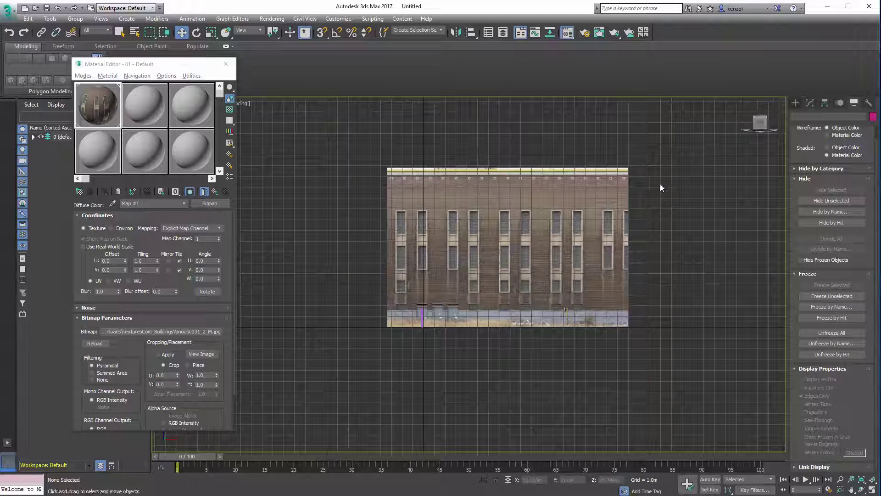
click(225, 64)
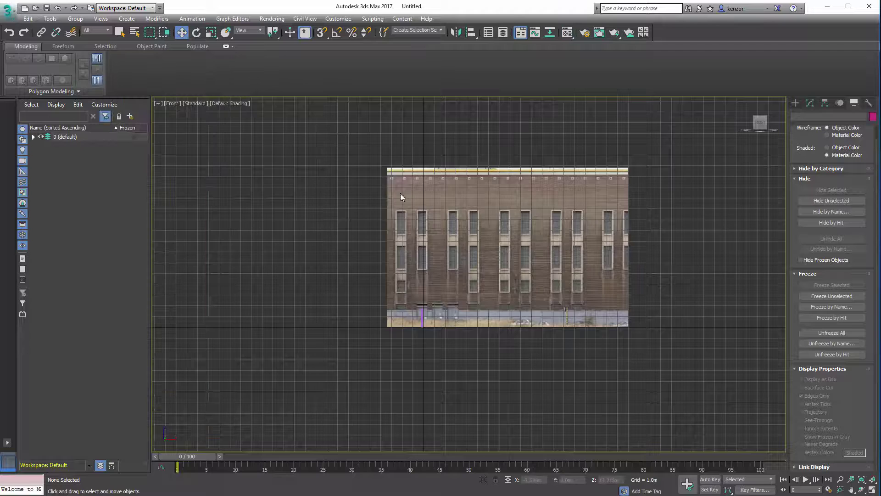
Try drawing a plane about 13.8 m by 23 m on the ground grid in an angled view, and undo it
alt+middle_drag(400, 195, 375, 214)
click(795, 102)
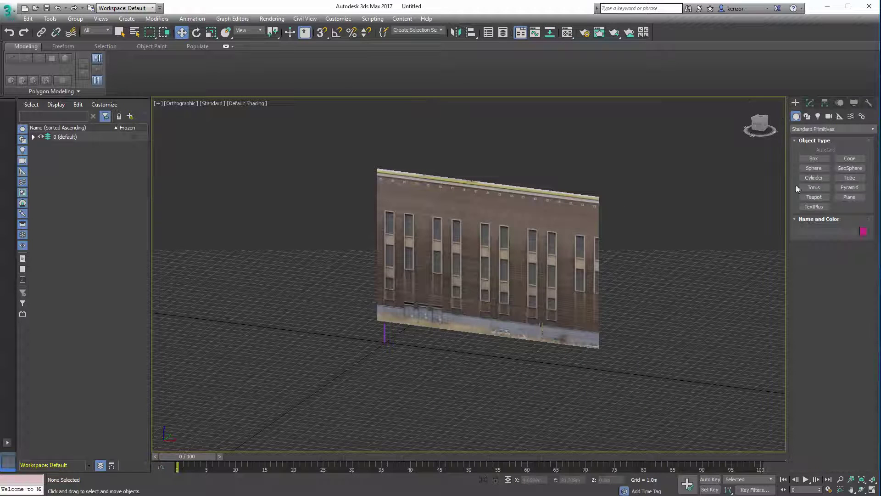
click(849, 198)
drag(342, 317, 612, 399)
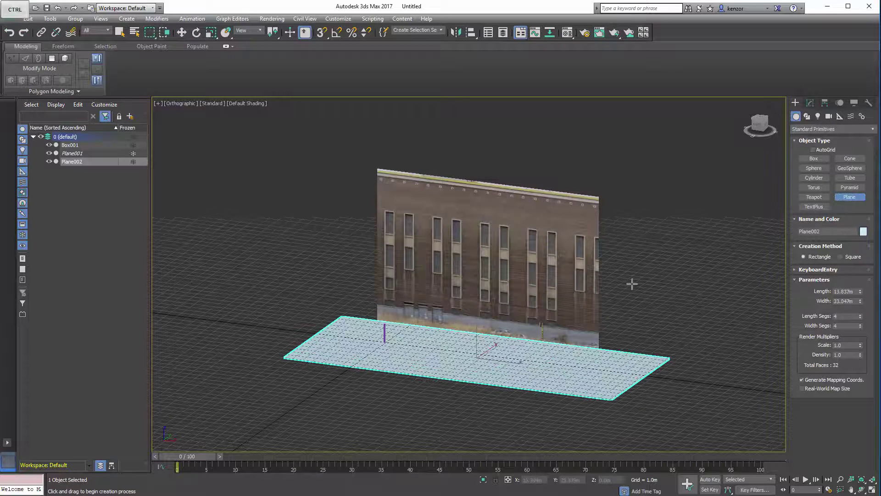
key(ctrl+z)
Draw a plane about 15.1 m long and 23.2 m wide in the front view, covering the whole facade image
key(f)
middle_drag(659, 203, 631, 212)
scroll(643, 209, up, 2)
click(845, 198)
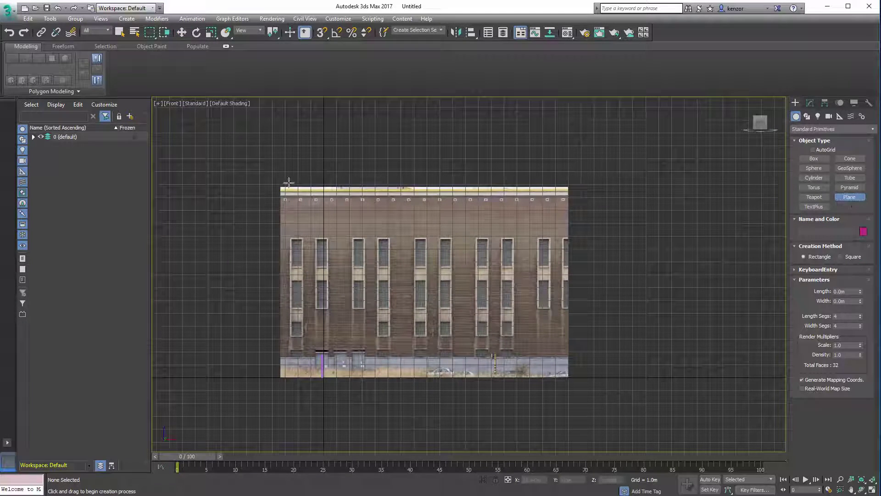
drag(275, 183, 575, 379)
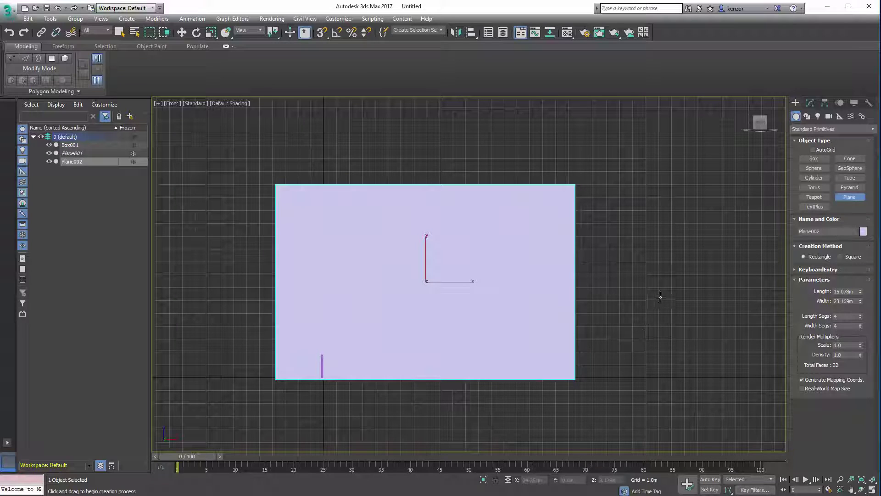
Make the new plane see-through, check it from an angle, and return to the front view
click(854, 103)
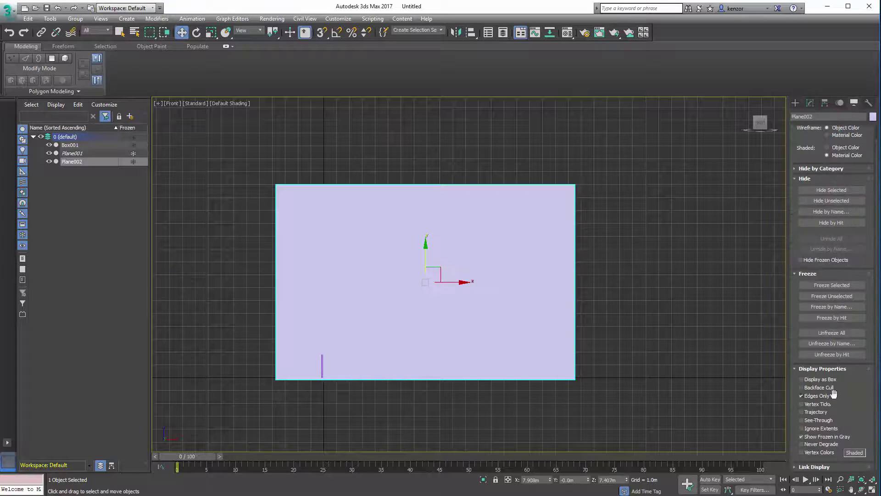
drag(855, 410, 854, 398)
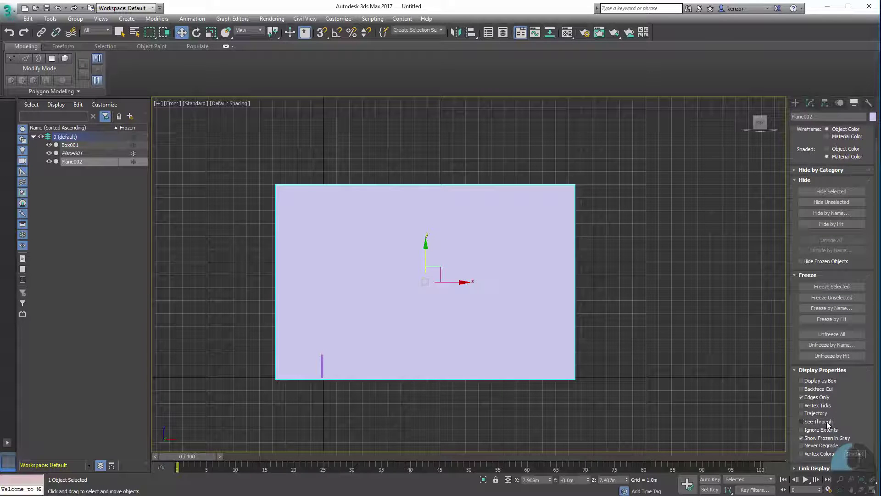
click(815, 422)
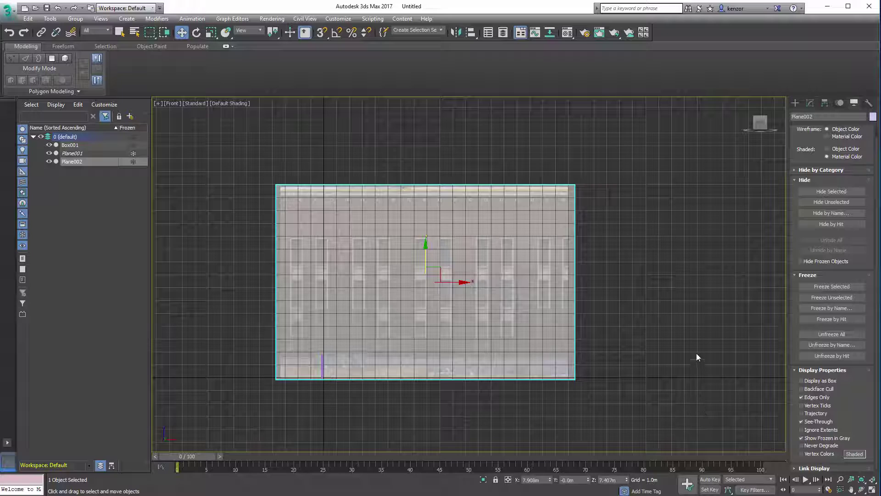
alt+middle_drag(596, 166, 624, 174)
click(763, 125)
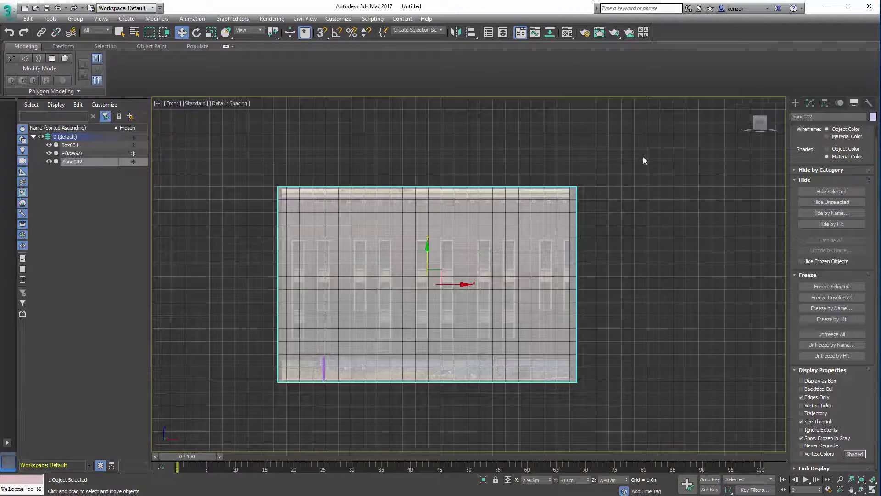
Set the see-through plane's length segments to 1, raise its width segments to 69, and turn on Edged Faces
click(810, 103)
scroll(621, 173, up, 2)
scroll(350, 192, up, 1)
middle_drag(350, 192, 420, 139)
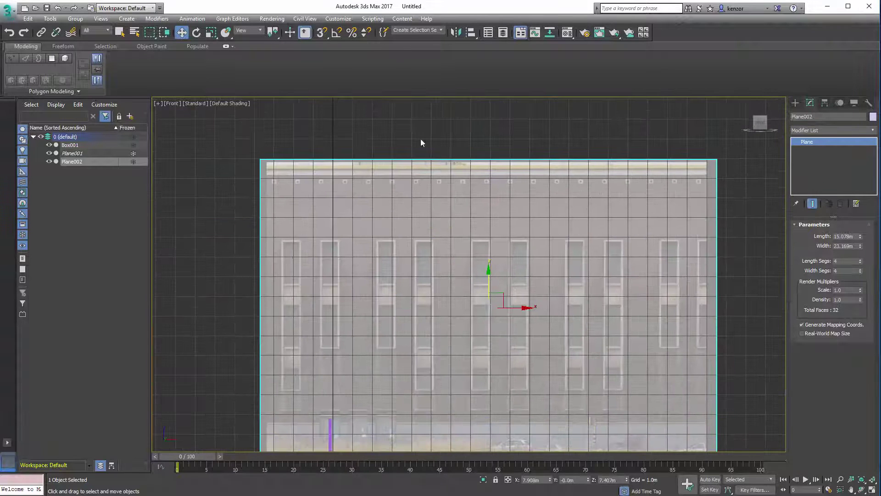
middle_drag(321, 257, 296, 187)
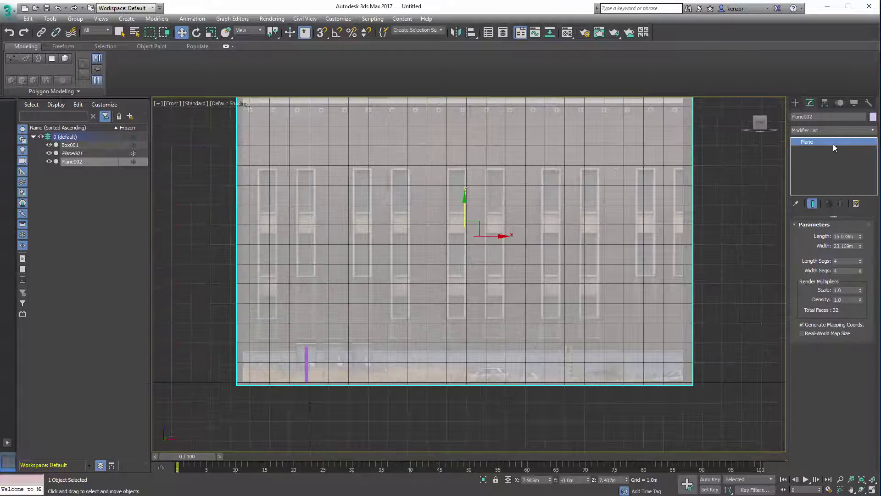
right_click(859, 262)
mouse_move(860, 272)
mouse_down()
mouse_move(859, 290)
mouse_move(853, 257)
mouse_up()
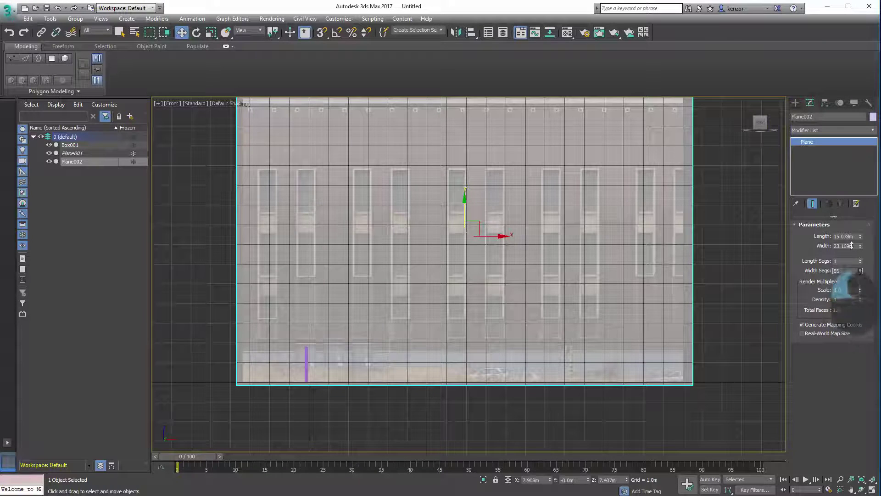
middle_drag(717, 199, 717, 250)
key(F4)
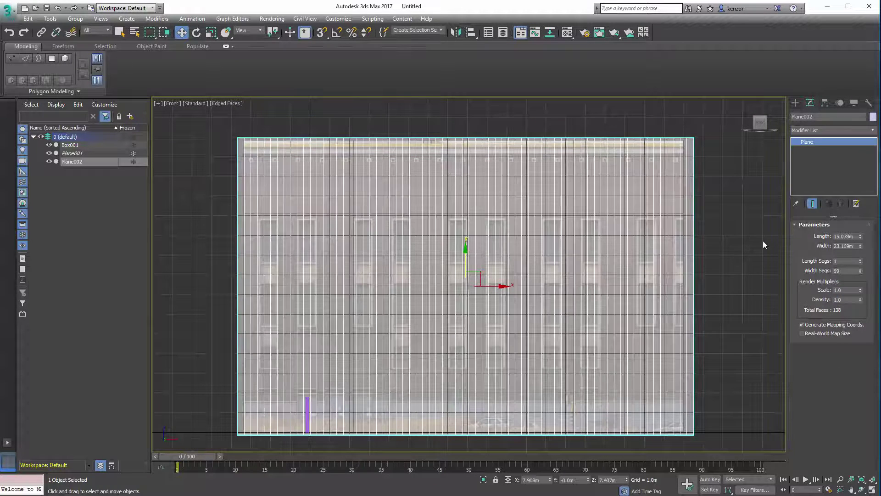
Set the plane's width segments to 1, look through the viewport shading options, and clear the selection
drag(860, 273, 849, 305)
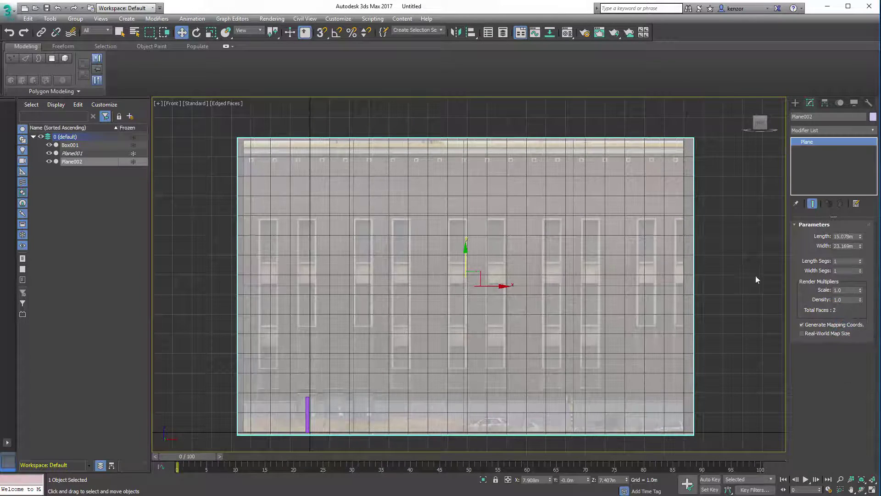
middle_drag(755, 275, 736, 271)
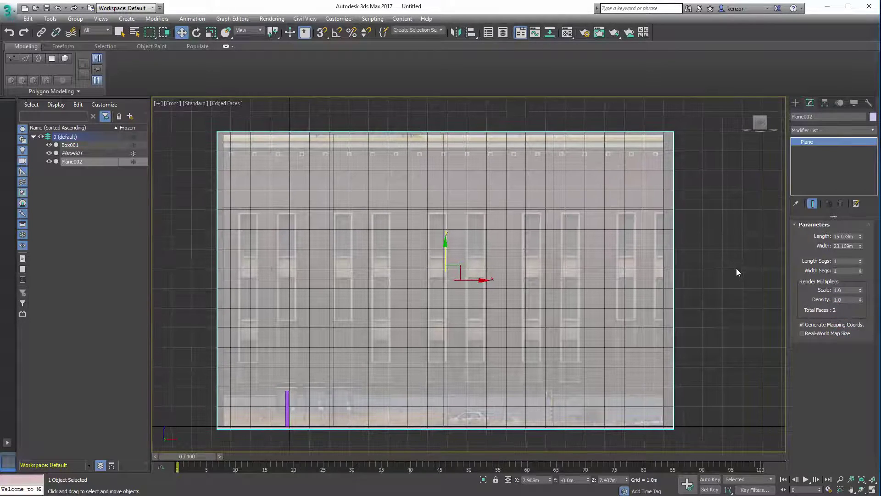
click(219, 103)
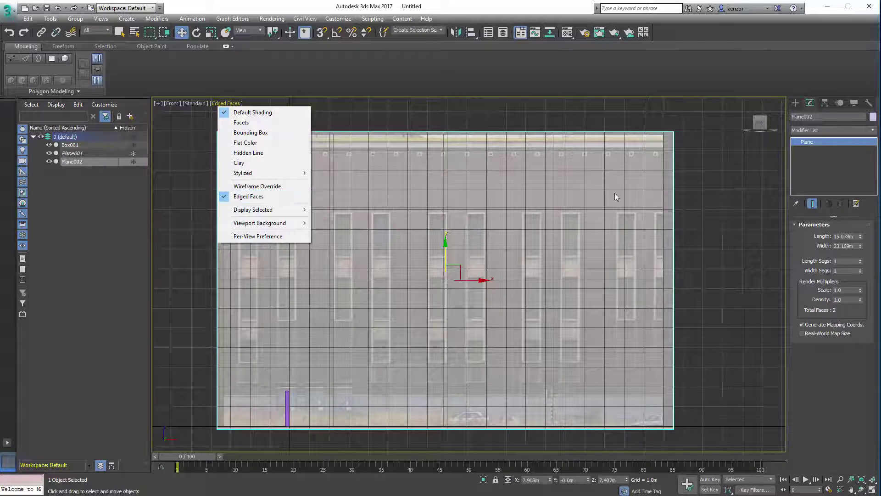
click(700, 188)
middle_drag(460, 199, 423, 223)
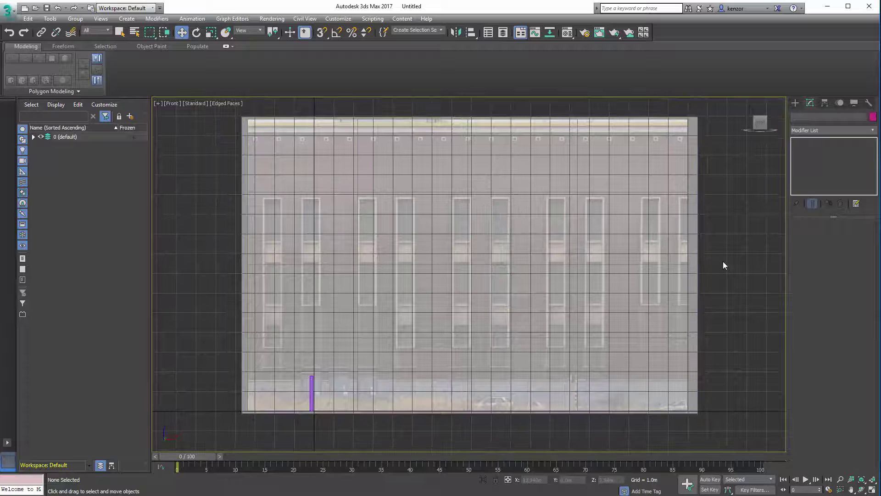
Convert the see-through plane to an Editable Poly
click(692, 271)
right_click(847, 142)
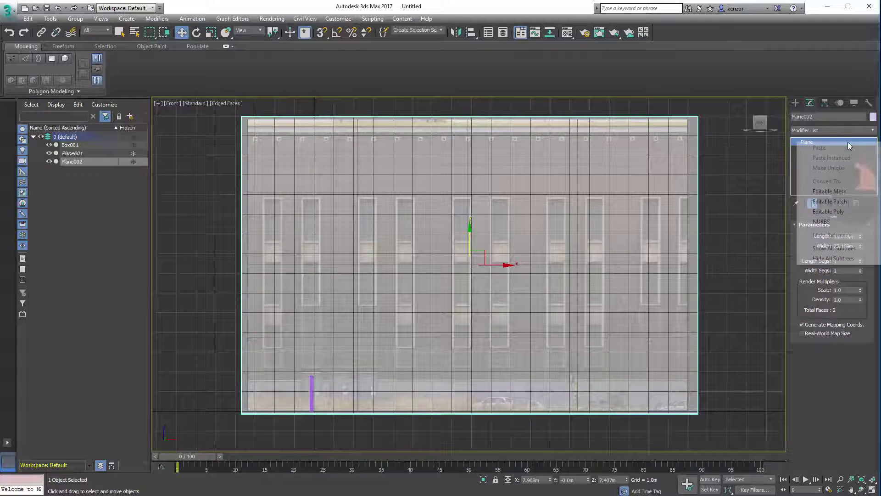
click(818, 210)
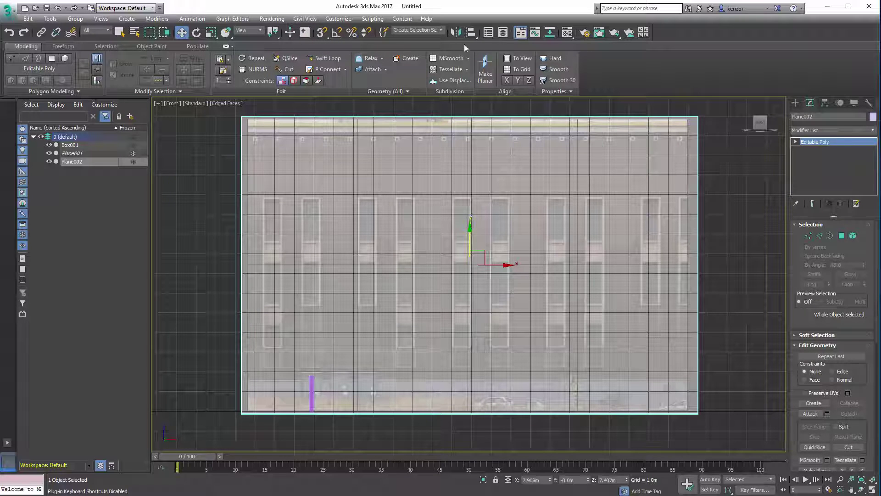
Hide the modelling ribbon and bring it back fully expanded
click(526, 37)
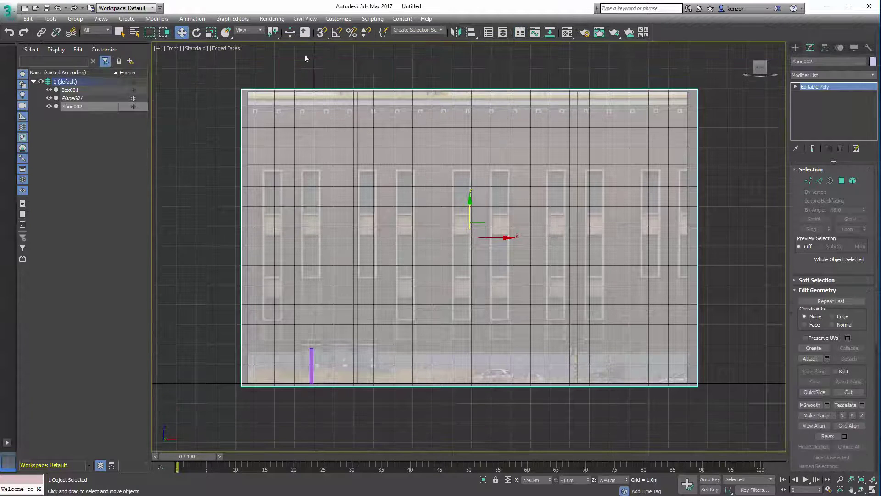
click(521, 35)
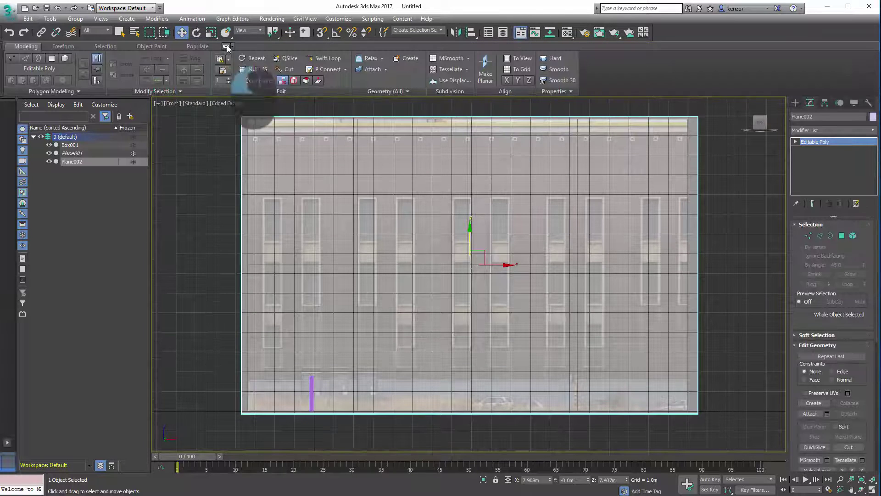
click(227, 47)
click(228, 47)
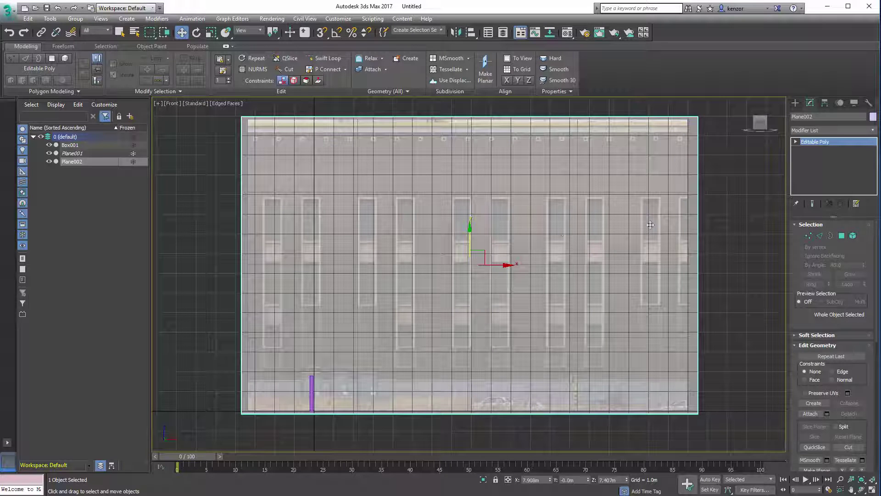
Hide the grid and insert a horizontal Swift Loop along the top edge of the upper windows
click(331, 60)
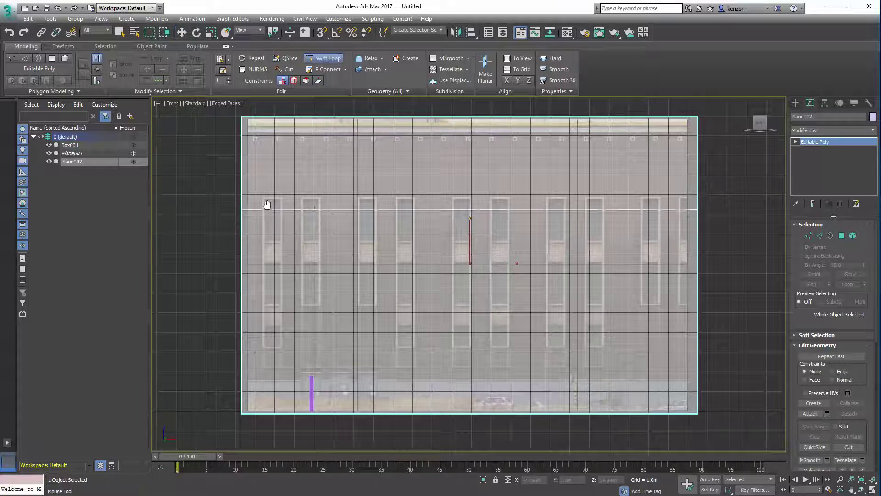
scroll(267, 204, up, 5)
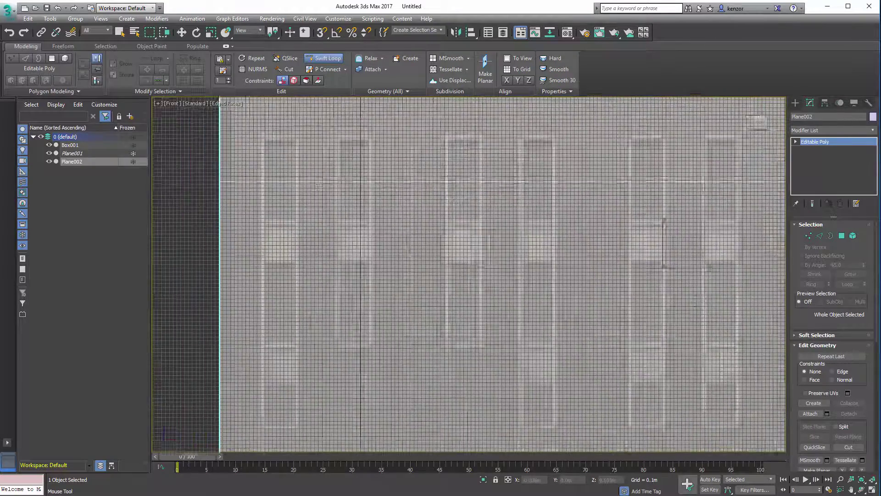
middle_drag(317, 186, 426, 166)
key(g)
ctrl+alt+middle_drag(368, 173, 369, 155)
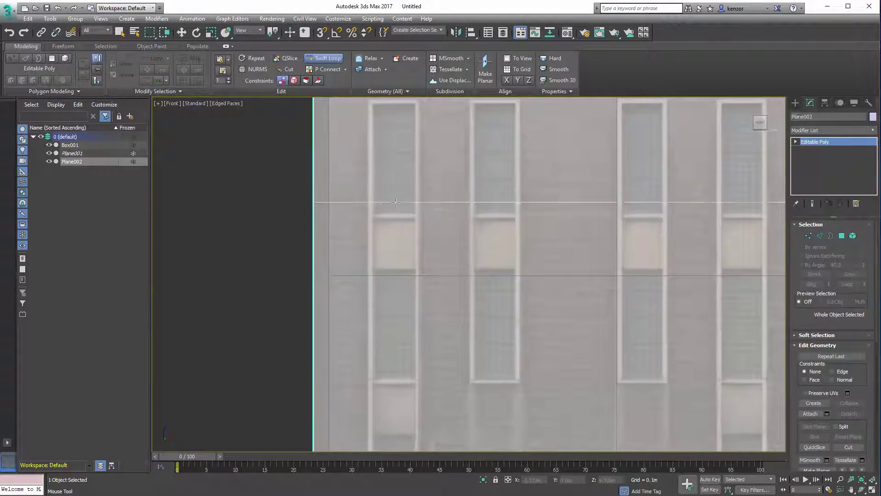
ctrl+alt+middle_drag(396, 203, 395, 254)
ctrl+alt+middle_drag(338, 257, 340, 243)
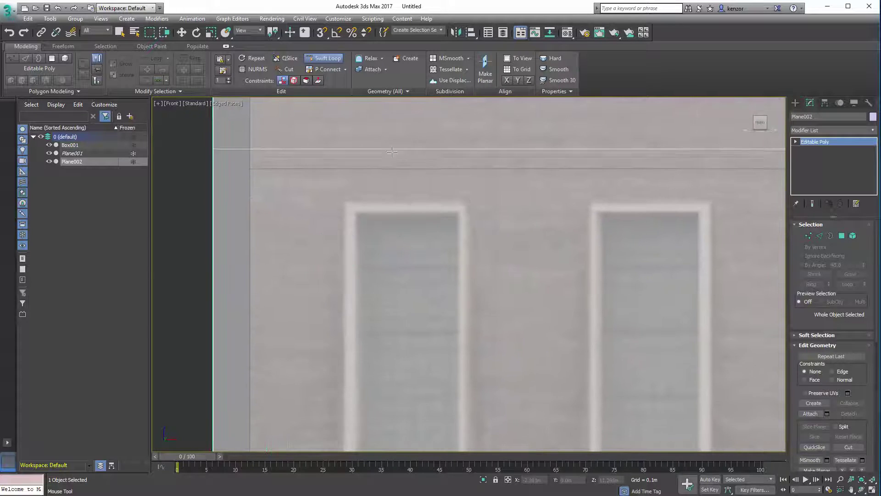
click(253, 208)
Insert a horizontal loop at the bottom of the second window column and vertical loops along the first window's sides
ctrl+alt+middle_drag(318, 174, 274, 223)
middle_drag(275, 223, 282, 130)
ctrl+alt+middle_drag(322, 263, 347, 238)
click(295, 252)
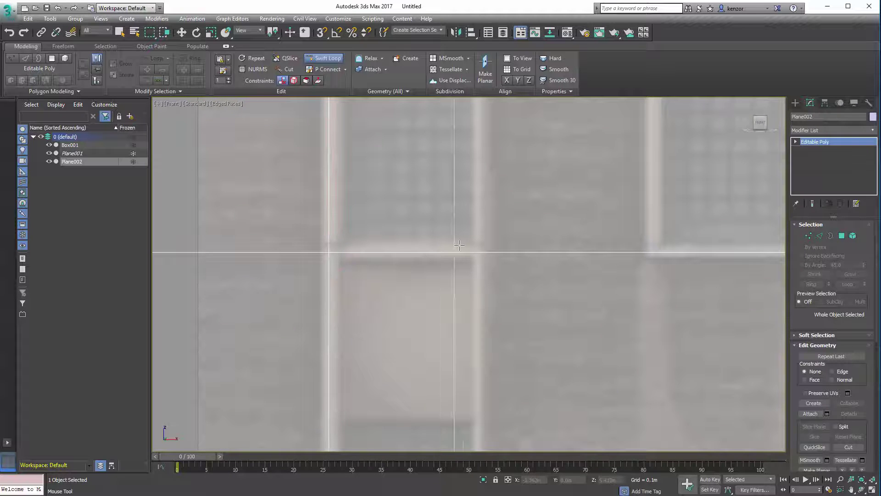
click(478, 243)
Insert a horizontal loop above the ground-floor openings and two closely spaced loops along the thin ledge below them
ctrl+alt+middle_drag(394, 213, 274, 255)
ctrl+alt+middle_drag(278, 292, 303, 206)
middle_drag(308, 204, 288, 218)
click(289, 221)
click(275, 299)
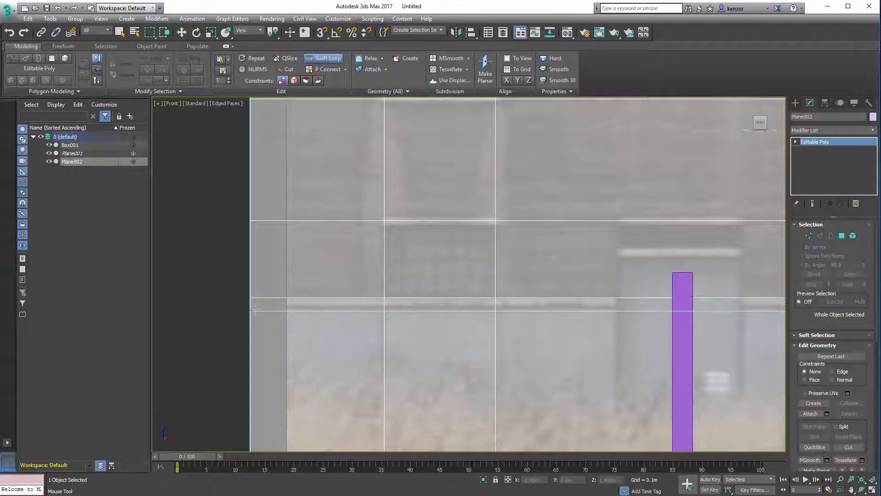
click(255, 308)
Insert horizontal loops along the cornice's lower edge, beneath the yellow band and along the yellow band's top edge
ctrl+alt+middle_drag(274, 235, 252, 316)
middle_drag(283, 275, 269, 358)
middle_drag(670, 236, 708, 304)
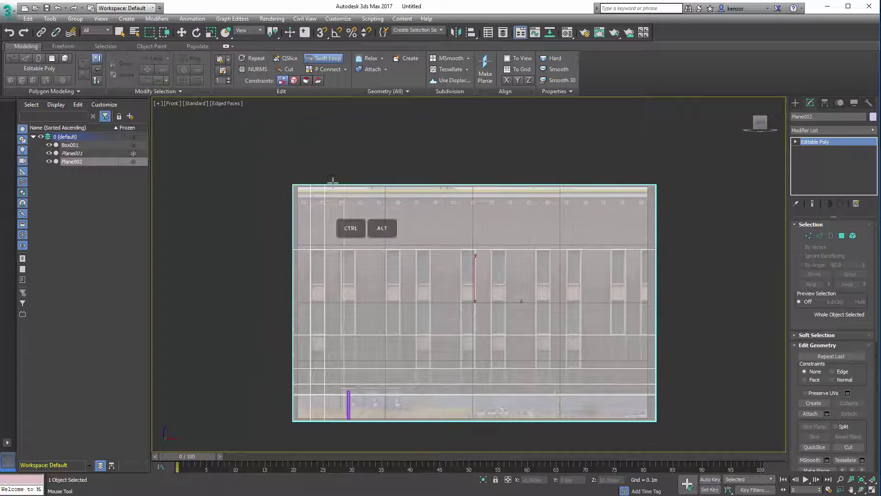
ctrl+alt+middle_drag(331, 184, 334, 163)
middle_drag(333, 163, 417, 156)
ctrl+alt+middle_drag(301, 187, 309, 175)
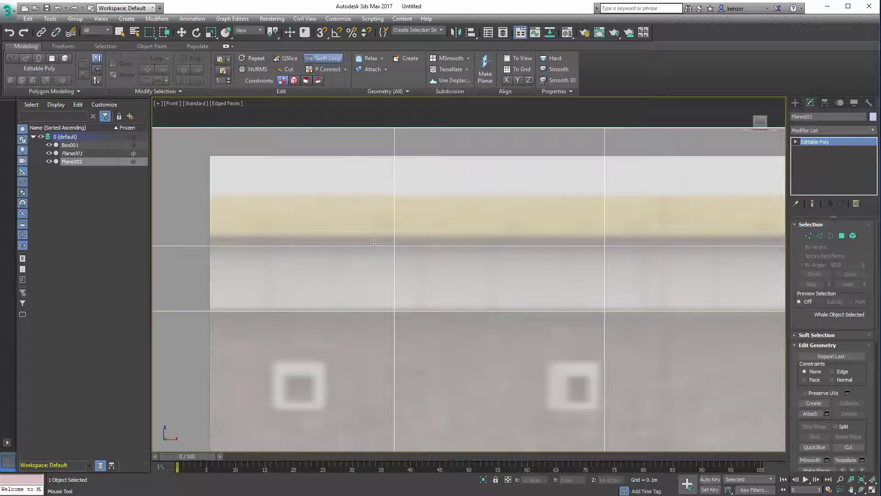
click(396, 237)
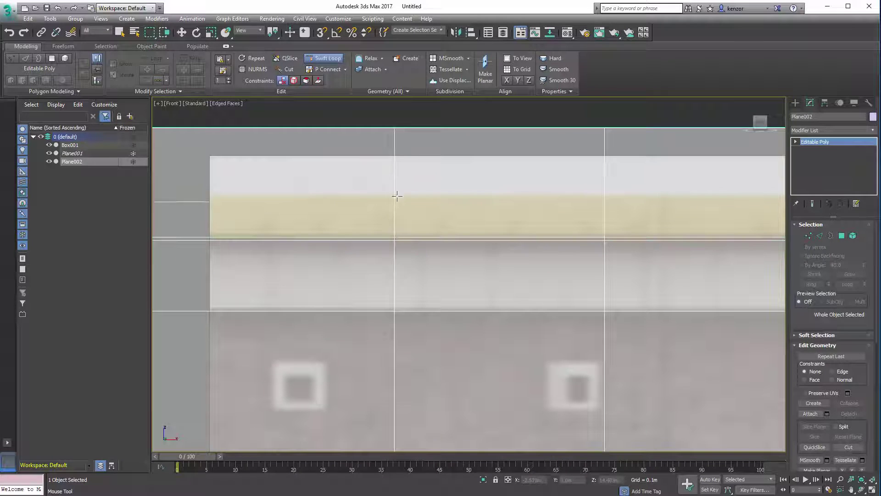
click(394, 194)
Examine the sliced plane from oblique angles against the reference photo behind it
ctrl+alt+middle_drag(368, 154, 361, 211)
middle_drag(361, 211, 168, 218)
ctrl+alt+middle_drag(452, 181, 399, 236)
alt+middle_drag(400, 236, 434, 217)
middle_drag(505, 194, 432, 208)
ctrl+alt+middle_drag(490, 179, 553, 136)
middle_drag(317, 223, 439, 188)
ctrl+alt+middle_drag(439, 188, 444, 180)
ctrl+alt+middle_drag(382, 205, 398, 175)
middle_drag(449, 232, 453, 258)
ctrl+alt+middle_drag(374, 270, 443, 169)
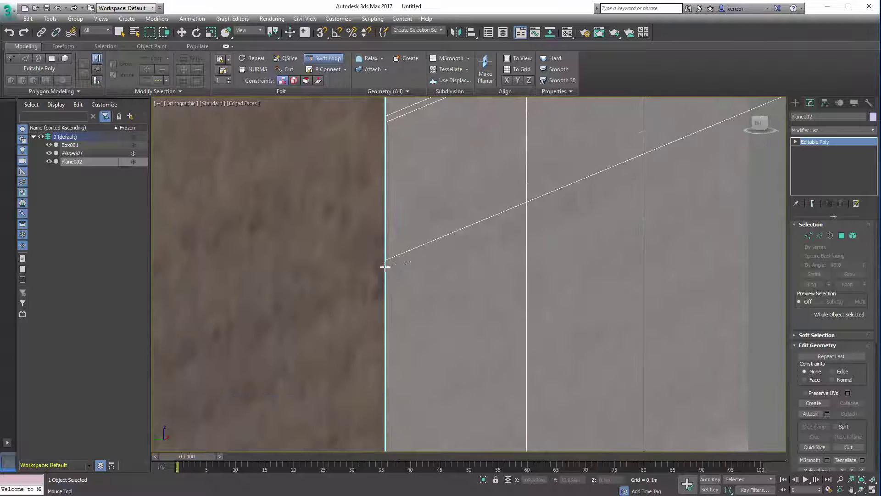
ctrl+alt+middle_drag(403, 269, 436, 234)
click(353, 245)
ctrl+alt+middle_drag(364, 263, 415, 177)
ctrl+alt+middle_drag(490, 157, 500, 173)
In the Left view, select the vertices of the cornice's lower band and move them outward about 0.06 m
click(756, 122)
middle_drag(645, 167, 621, 202)
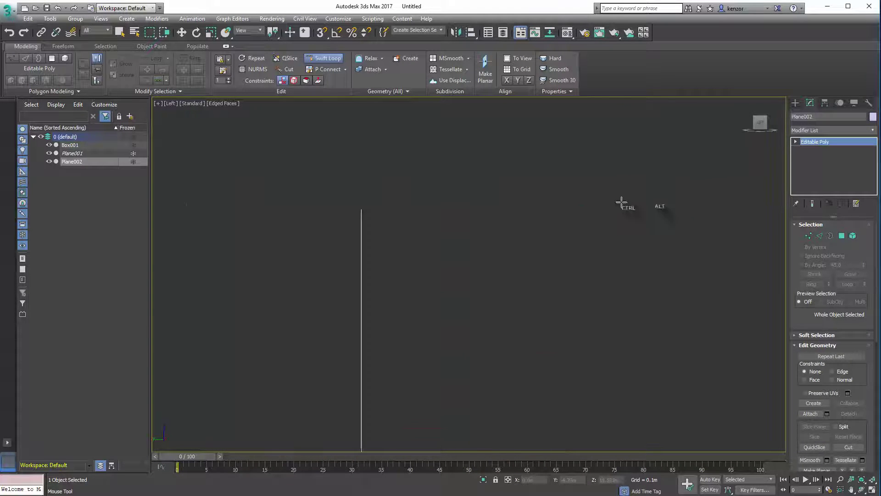
click(802, 235)
ctrl+alt+middle_drag(475, 204, 469, 267)
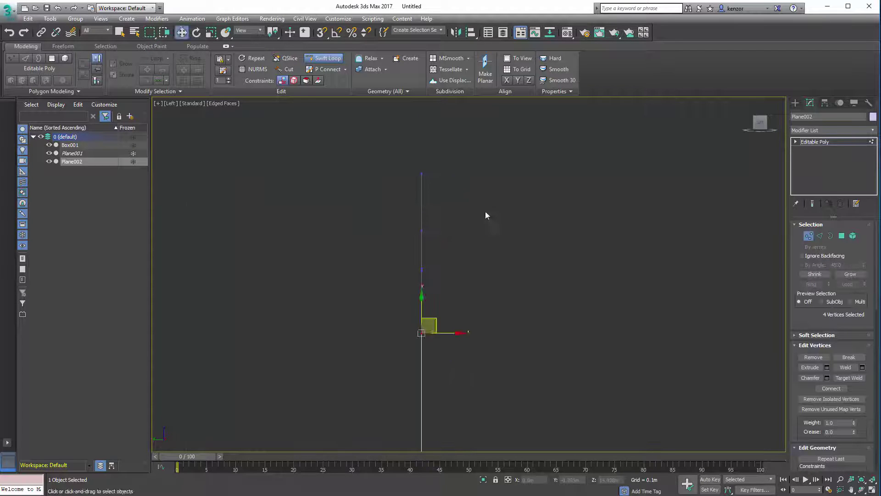
ctrl+alt+middle_drag(583, 229, 503, 212)
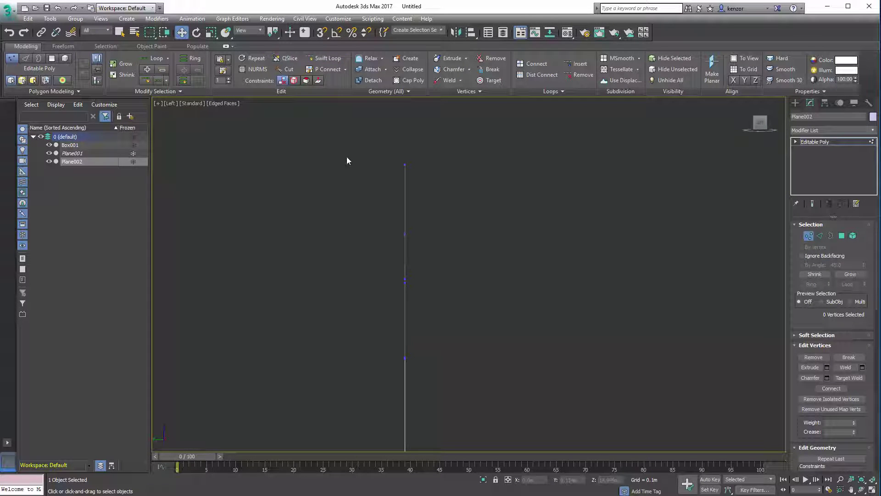
ctrl+alt+middle_drag(389, 326, 398, 306)
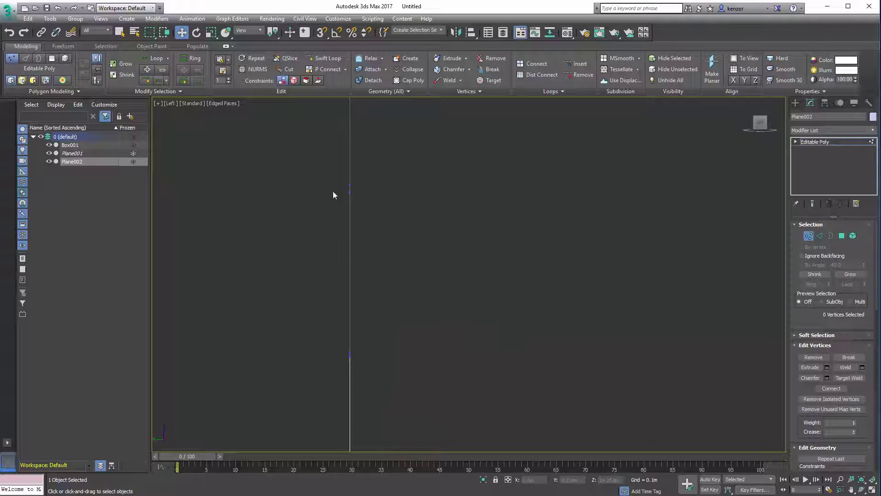
drag(388, 352, 387, 354)
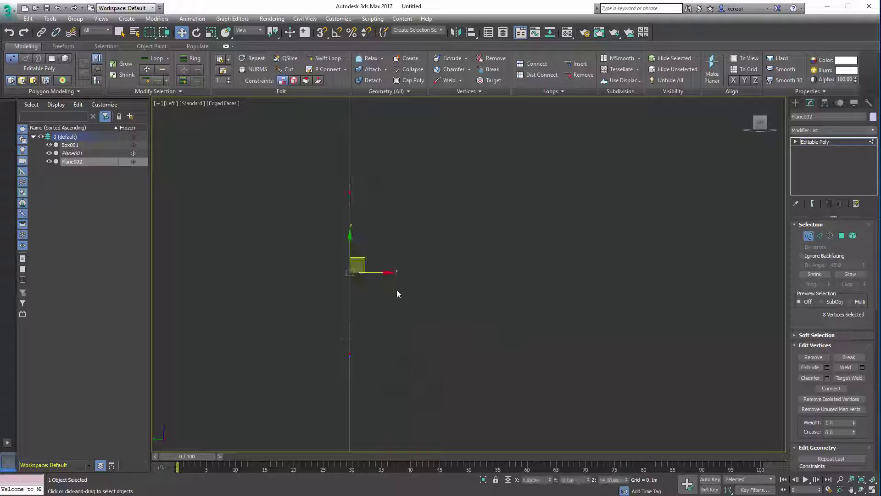
drag(375, 271, 407, 272)
middle_drag(373, 314, 396, 285)
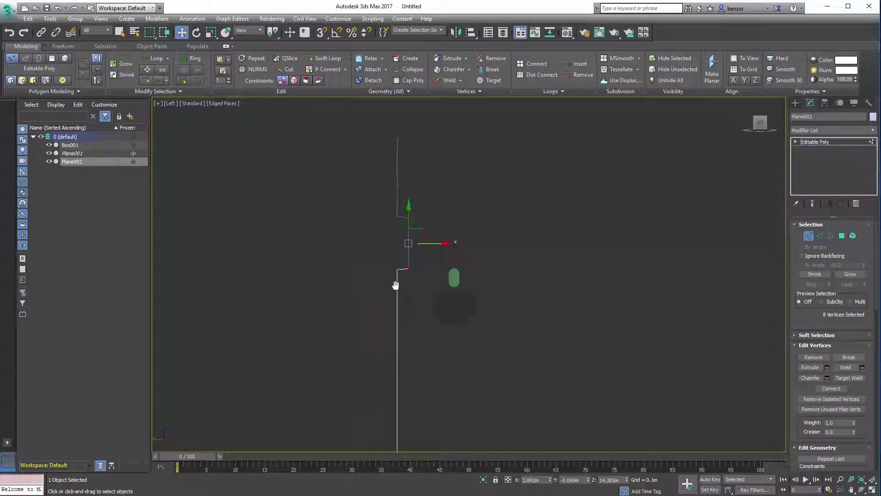
Move the upper cornice vertices further outward, and pull the top-edge vertices back and down into a flat roof surface
drag(345, 252, 367, 307)
drag(384, 279, 396, 279)
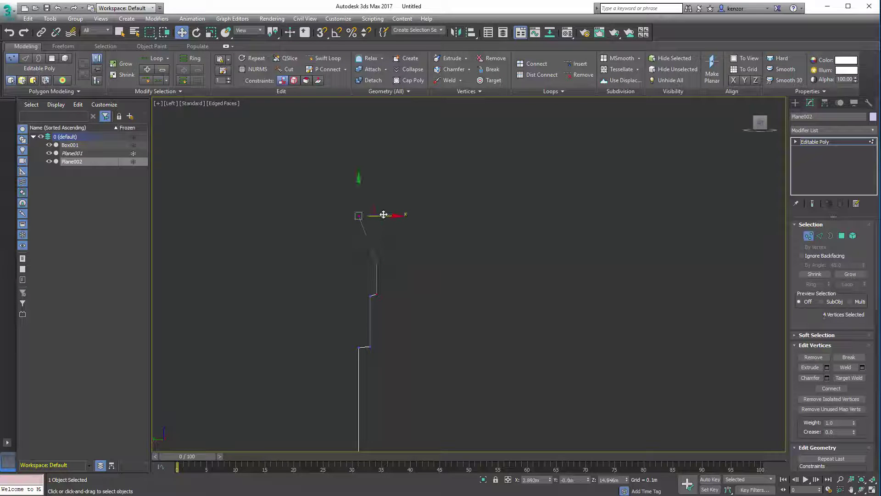
drag(375, 202, 297, 242)
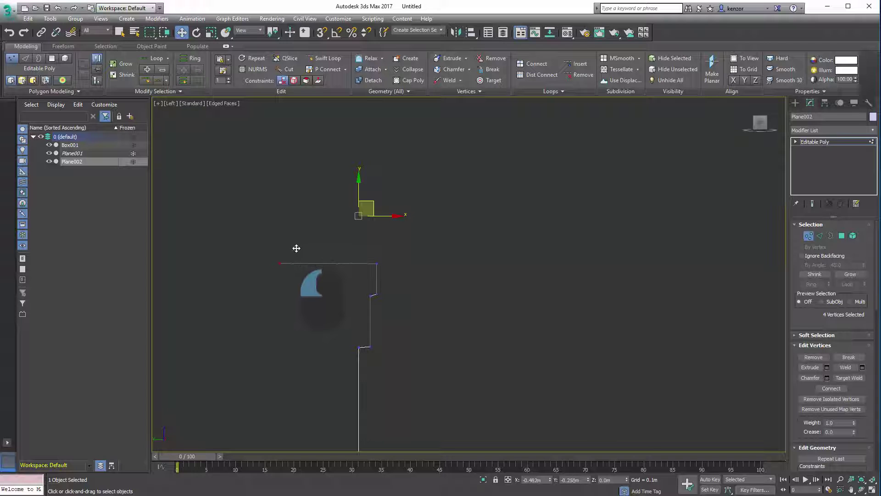
Select the row of thin ledge polygons above the ground-floor wall and extrude them slightly outward
ctrl+alt+middle_drag(453, 209, 305, 258)
ctrl+alt+middle_drag(356, 190, 335, 270)
ctrl+alt+middle_drag(285, 221, 335, 278)
alt+middle_drag(335, 278, 239, 267)
middle_drag(449, 274, 472, 278)
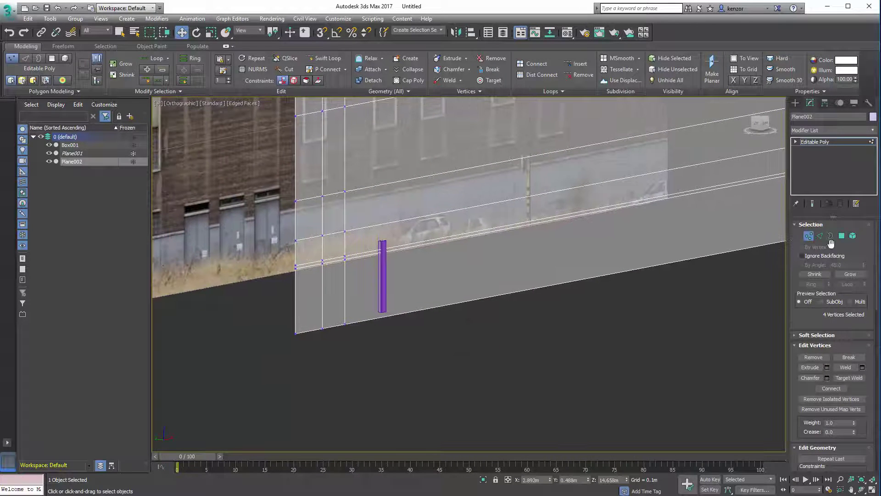
click(840, 236)
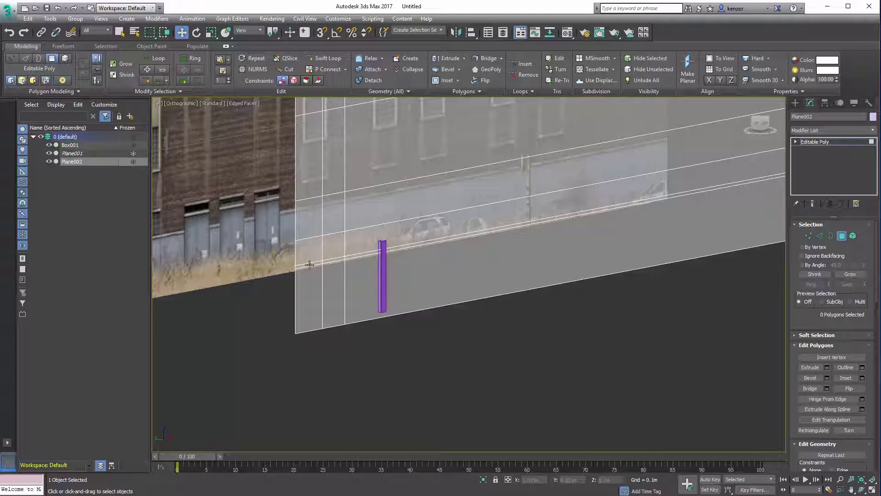
ctrl+alt+middle_drag(333, 277, 334, 227)
shift+click(334, 229)
alt+middle_drag(301, 255, 301, 188)
click(448, 58)
drag(292, 196, 293, 184)
In the Left view, select the wall polygons below the ledge and move them outward about 0.035 m
alt+middle_drag(220, 271, 259, 268)
alt+middle_drag(454, 284, 363, 268)
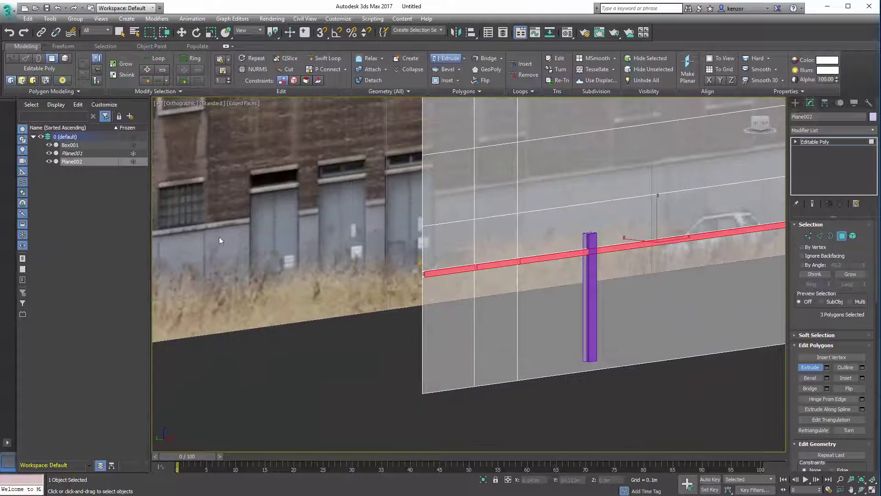
alt+middle_drag(309, 255, 376, 265)
click(765, 128)
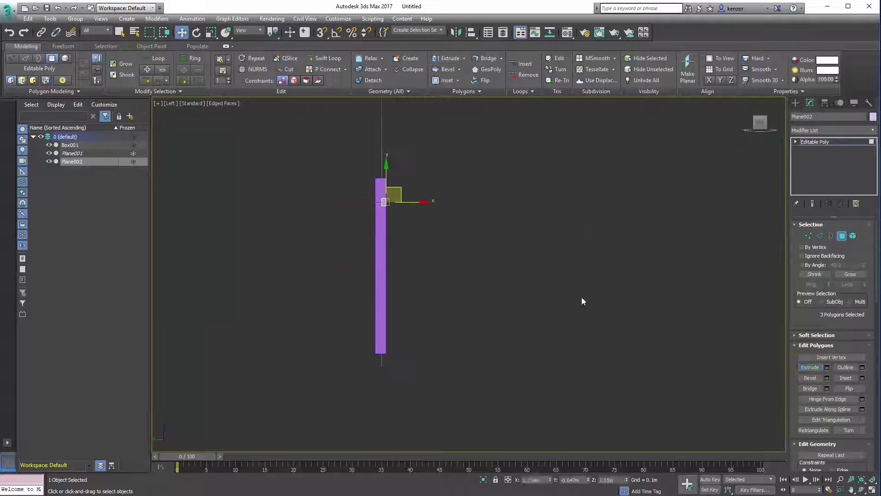
drag(514, 406, 345, 257)
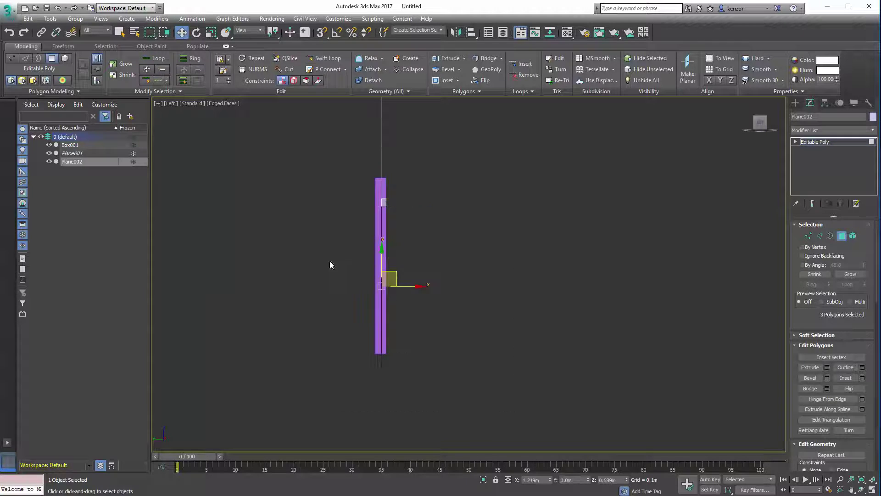
alt+middle_drag(448, 240, 282, 260)
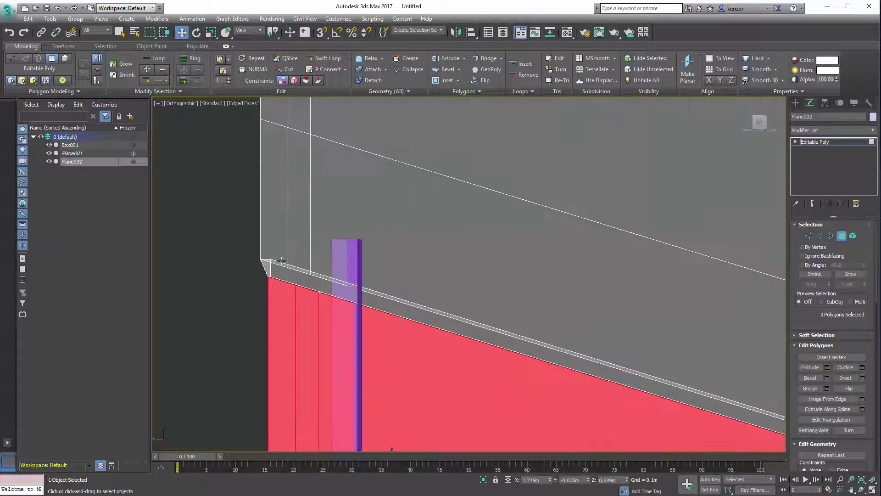
Try moving the ledge's front and end polygons about 0.015 m outward, and undo the move
click(281, 273)
shift+click(305, 278)
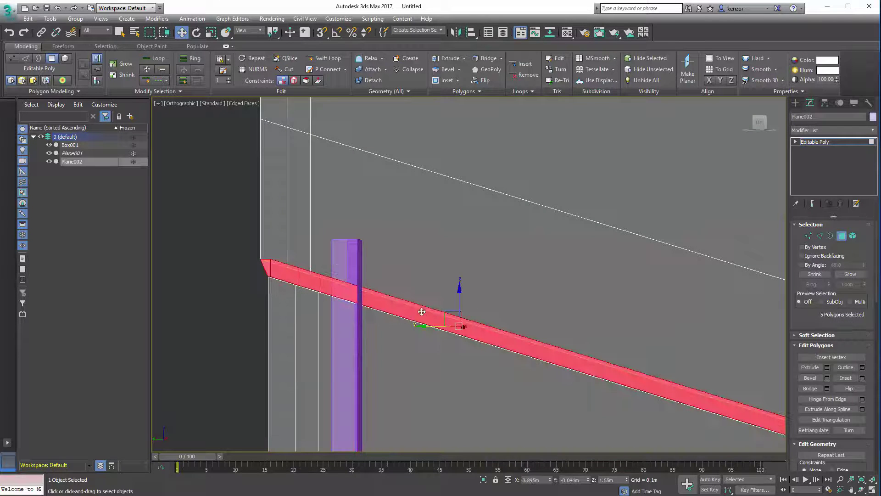
drag(433, 325, 435, 325)
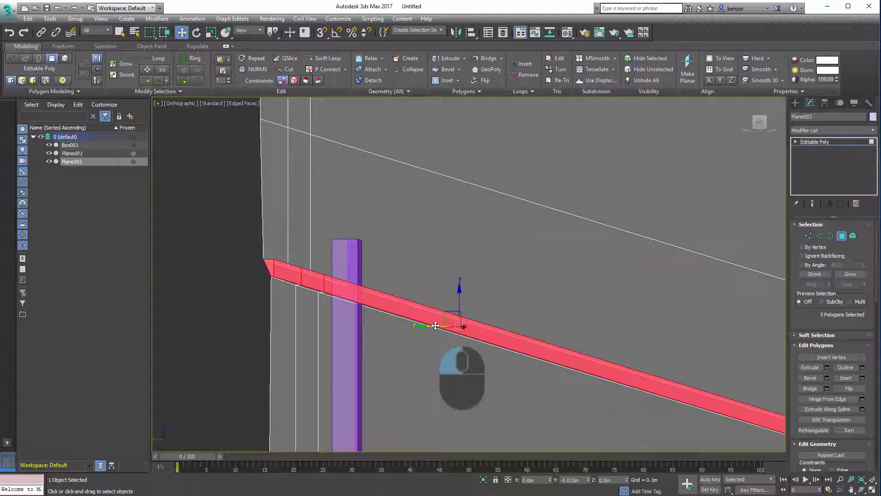
key(ctrl+z)
Select the ledge's end polygons in the Left view and delete them
alt+middle_drag(322, 276, 308, 297)
middle_drag(233, 385, 359, 269)
alt+middle_drag(378, 345, 347, 314)
middle_drag(413, 270, 461, 286)
click(756, 124)
middle_drag(476, 250, 513, 223)
drag(358, 278, 428, 287)
key(Delete)
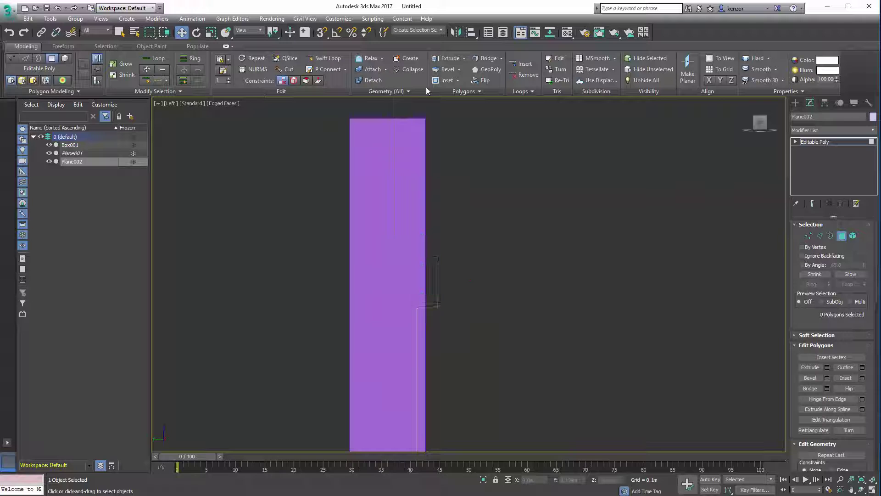
In the Front view, insert vertical Swift Loops along both sides of the second window column
ctrl+alt+middle_drag(551, 288, 522, 342)
alt+middle_drag(619, 258, 527, 303)
alt+middle_drag(528, 303, 462, 286)
middle_drag(387, 148, 408, 219)
ctrl+alt+middle_drag(408, 220, 407, 275)
click(757, 124)
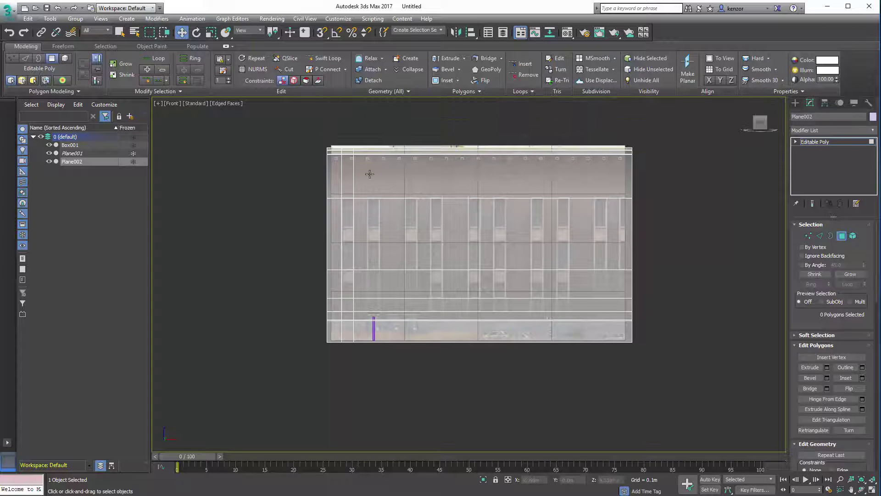
ctrl+alt+middle_drag(363, 253, 347, 220)
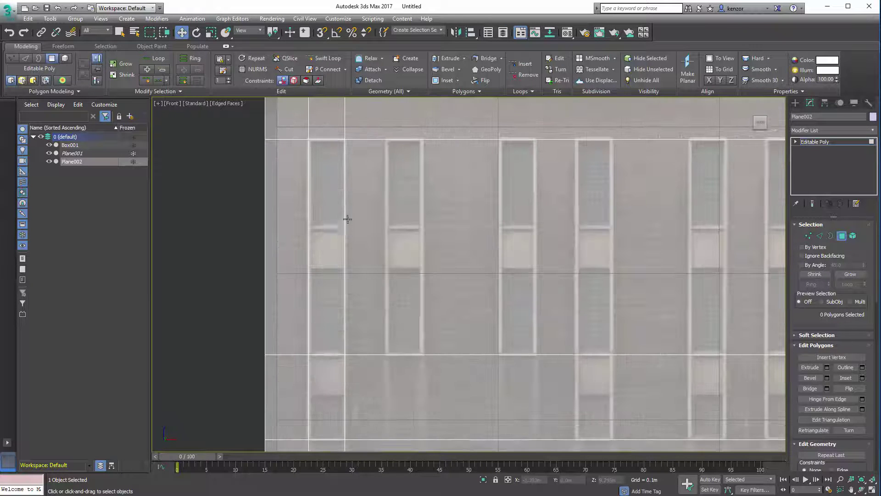
ctrl+alt+middle_drag(387, 173, 387, 281)
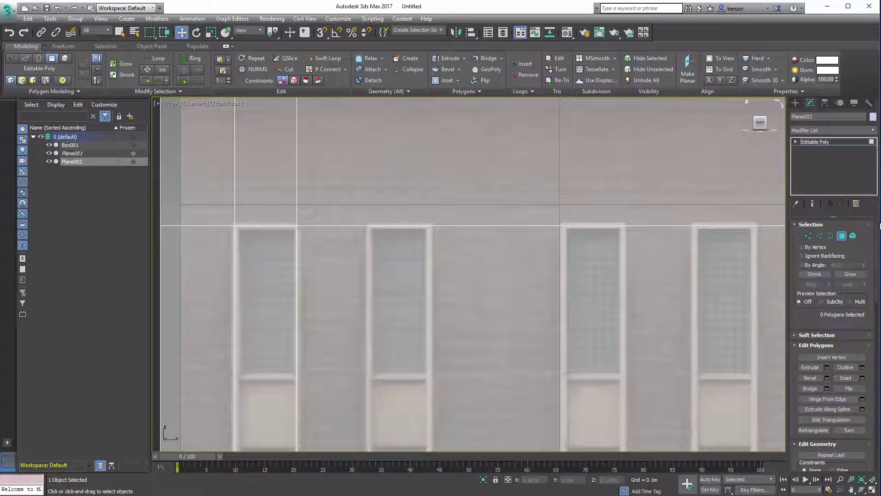
click(820, 236)
click(326, 59)
ctrl+alt+middle_drag(376, 233, 378, 174)
ctrl+click(348, 205)
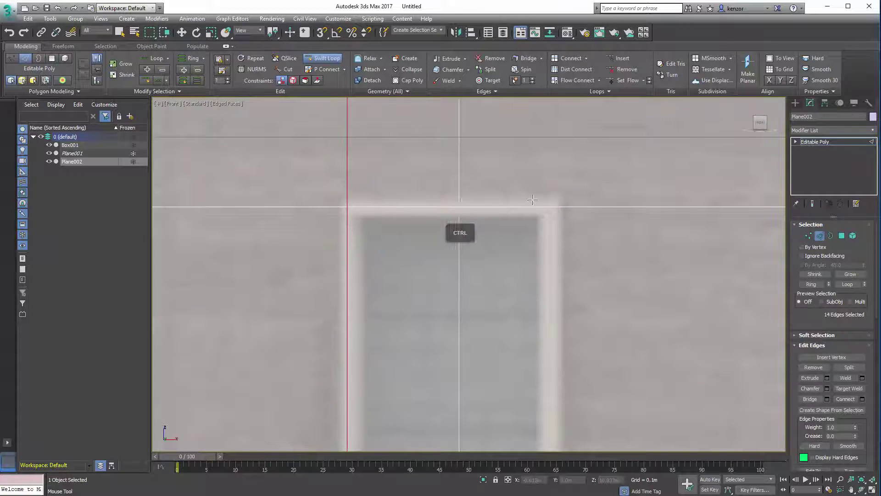
ctrl+click(555, 206)
Check the new vertical loops against the ground-floor door and the whole facade, and leave Swift Loop
scroll(533, 196, down, 10)
middle_drag(468, 312, 360, 275)
scroll(476, 206, up, 5)
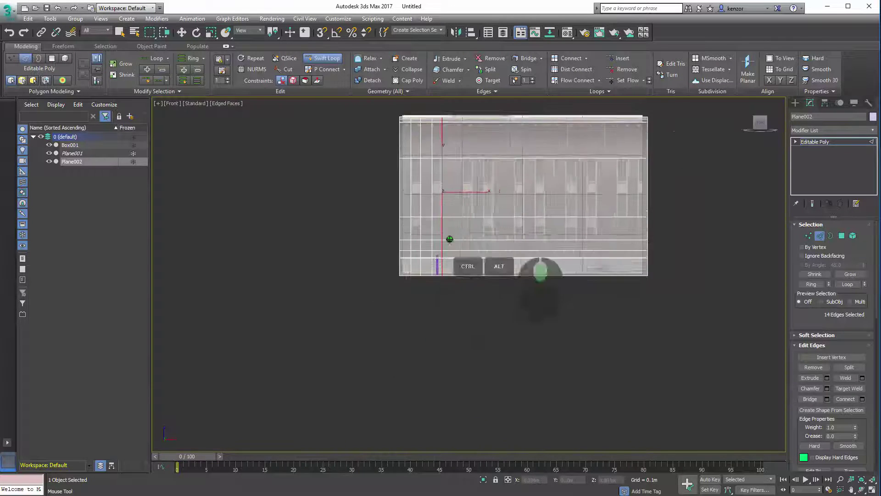
middle_drag(439, 258, 440, 242)
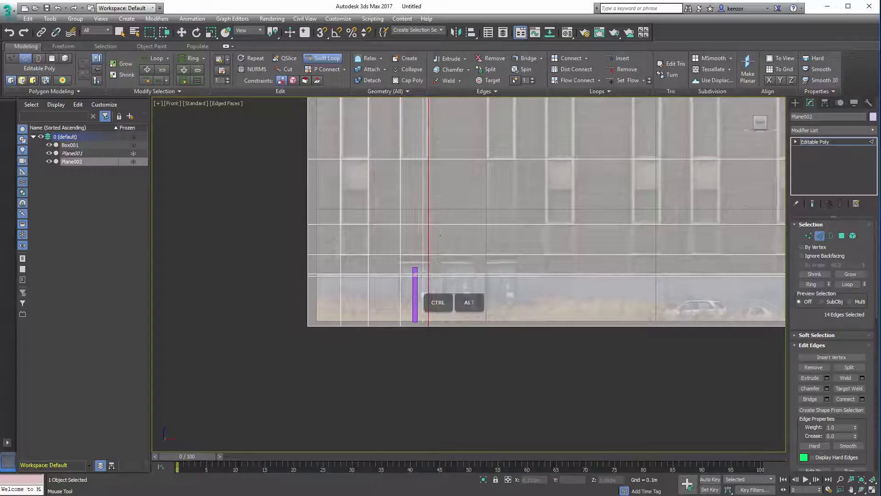
scroll(418, 260, up, 6)
scroll(406, 303, down, 9)
middle_drag(395, 367, 352, 383)
key(w)
middle_drag(468, 394, 481, 430)
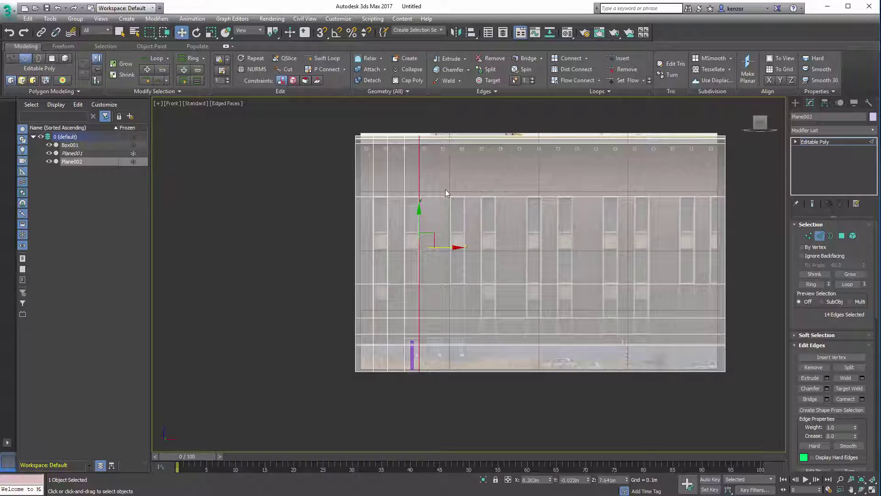
Detach the tall polygon over the first window column's two upper floors as a separate object named Object001
click(841, 235)
scroll(379, 258, up, 4)
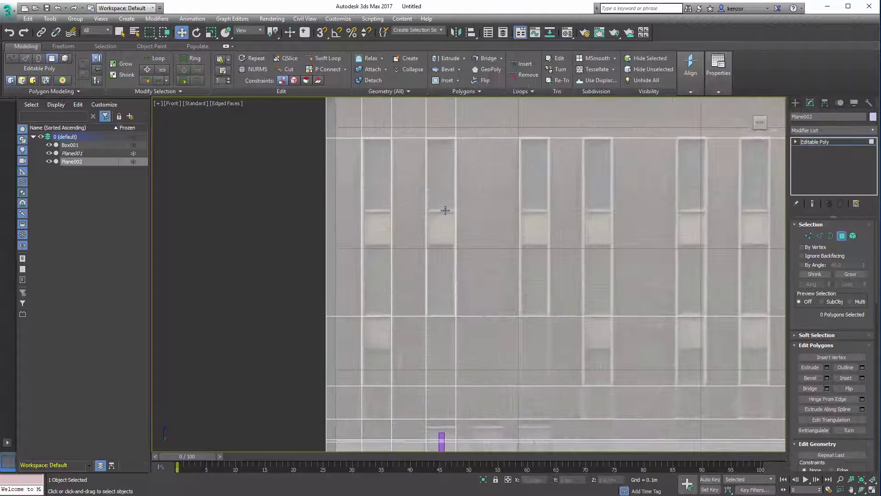
click(375, 227)
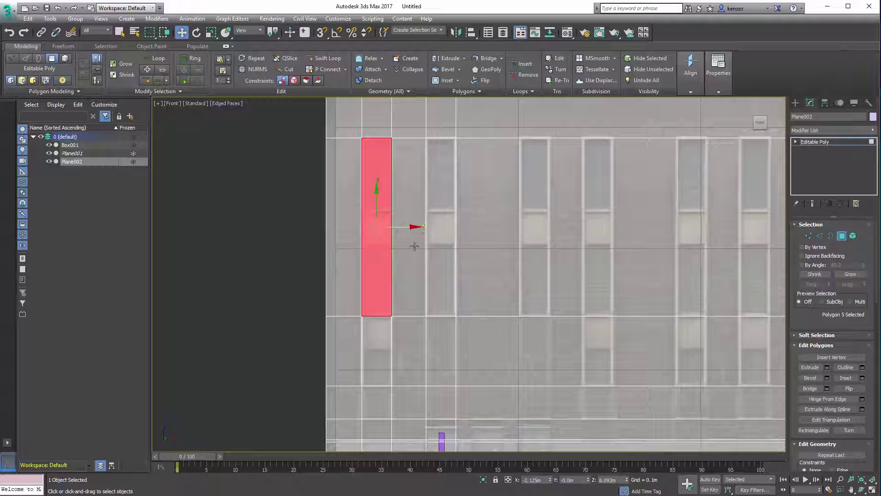
alt+middle_drag(439, 221, 458, 240)
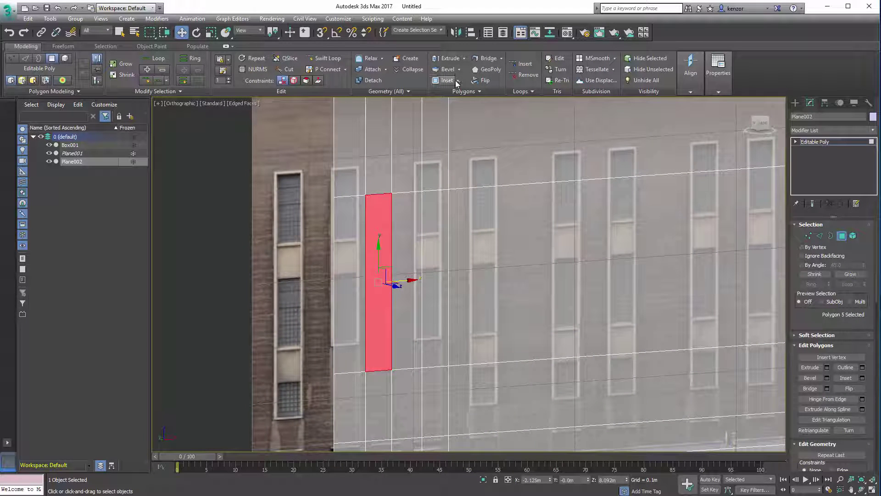
click(371, 80)
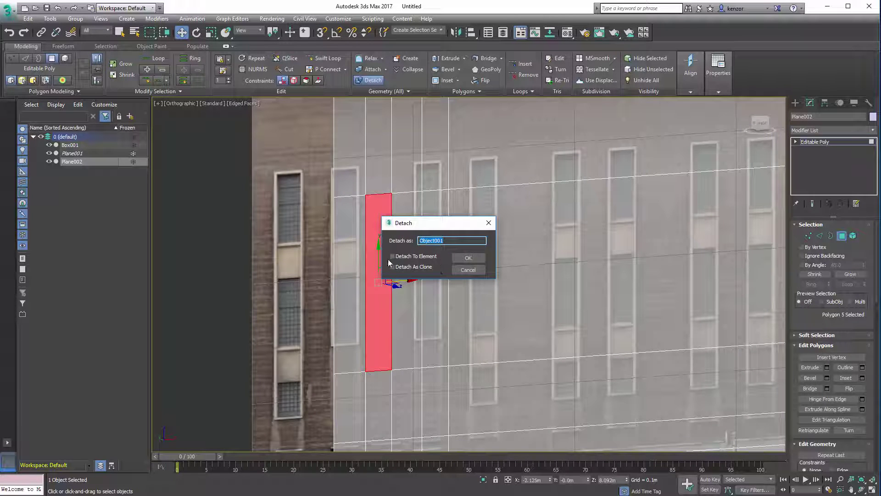
click(468, 258)
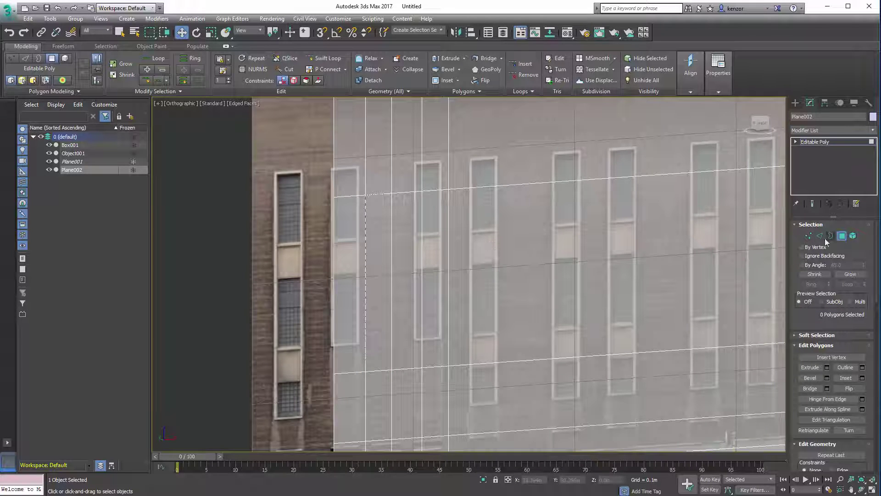
Delete the facade's tall second-column window polygon and the short polygon below the first column's detached panel
click(434, 309)
ctrl+click(377, 389)
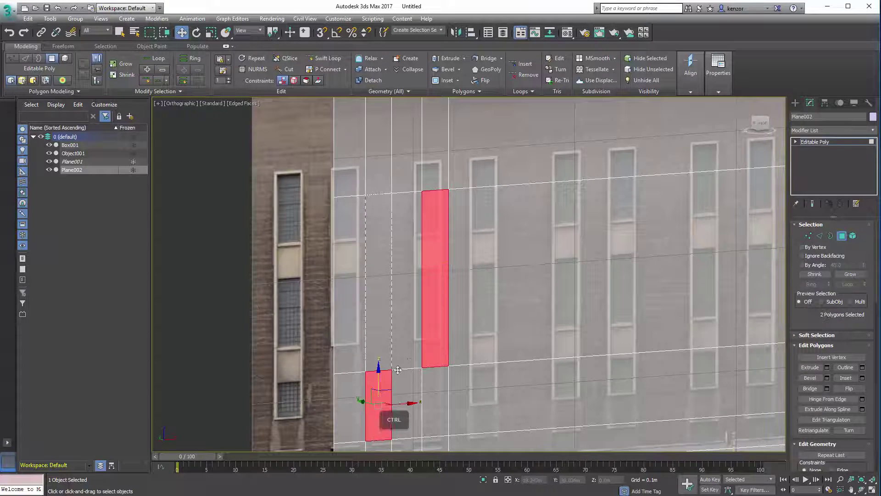
key(Delete)
ctrl+alt+middle_drag(468, 269, 436, 318)
Leave polygon editing on the facade and select the detached window panel
click(842, 235)
scroll(420, 280, up, 3)
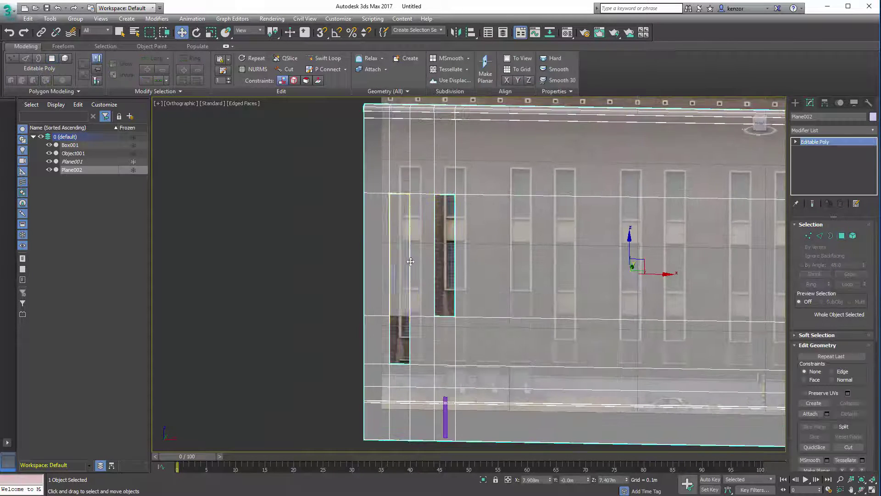
click(402, 264)
Try moving the detached window panel away from its opening, and undo the move
alt+middle_drag(269, 298, 335, 299)
drag(534, 245, 556, 247)
key(ctrl+z)
alt+middle_drag(597, 240, 560, 224)
middle_drag(461, 277, 437, 270)
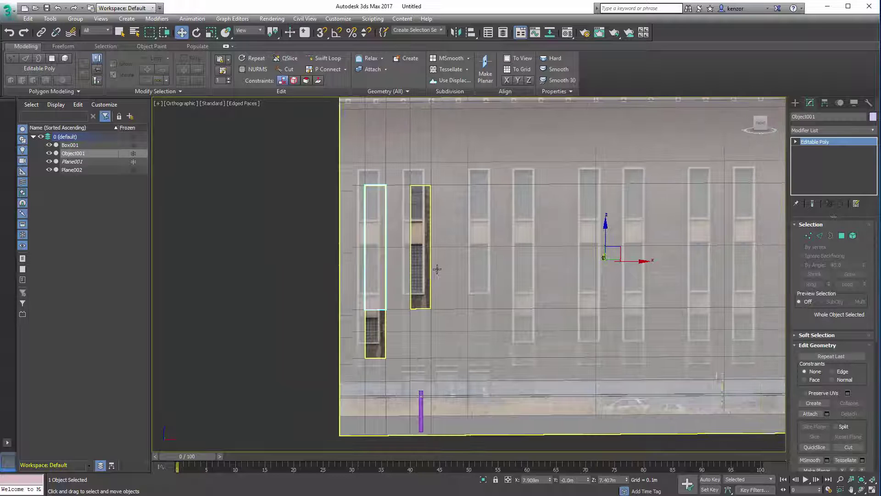
In the Front view, inset the detached window panel's polygon to the inner edge of the window frame in the photo
click(759, 123)
scroll(399, 216, up, 5)
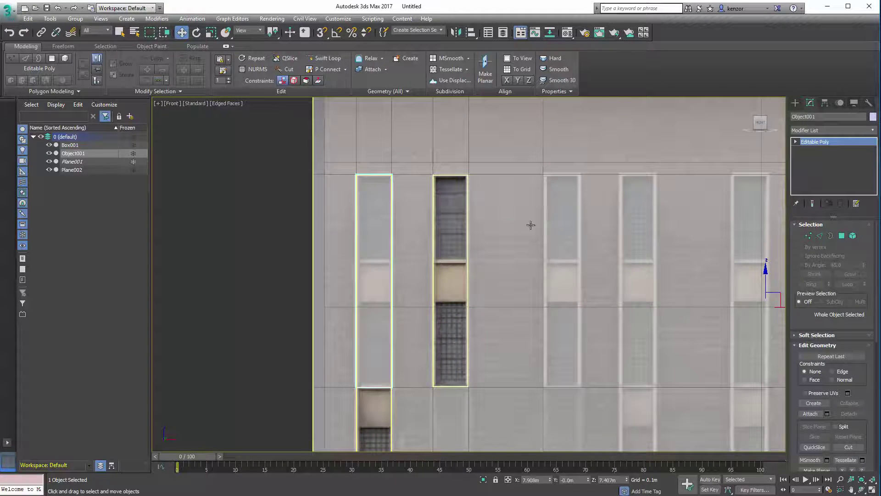
middle_drag(409, 273, 374, 253)
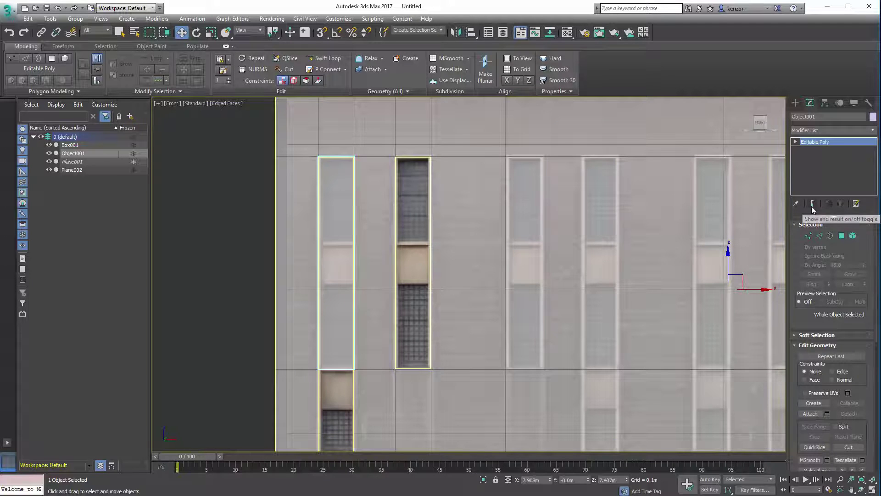
alt+middle_drag(332, 215, 363, 221)
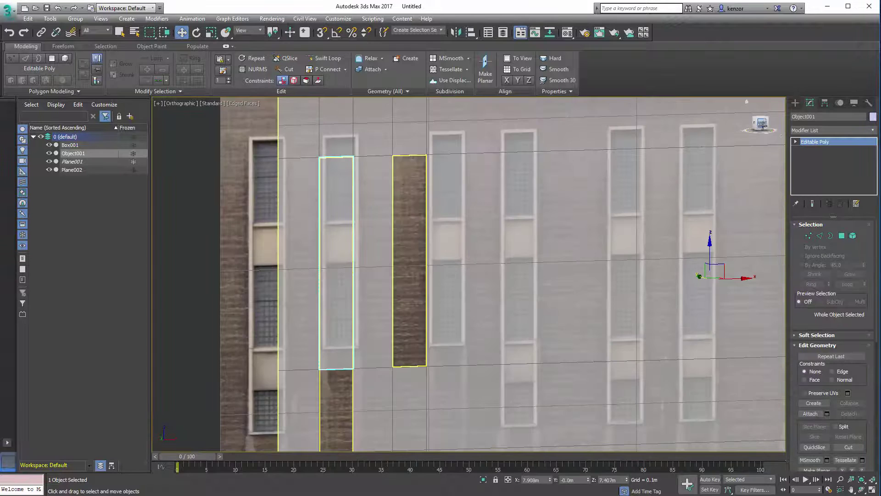
click(762, 126)
scroll(552, 220, up, 3)
middle_drag(552, 220, 416, 159)
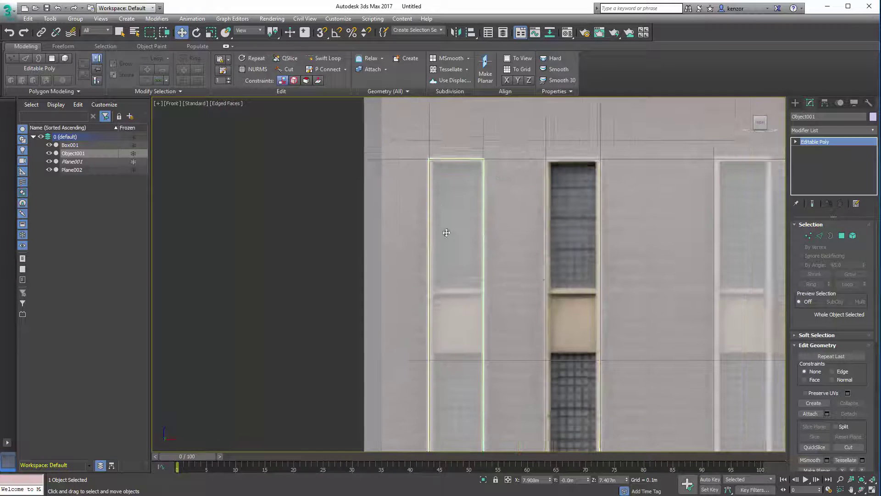
scroll(446, 233, up, 2)
middle_drag(446, 232, 387, 222)
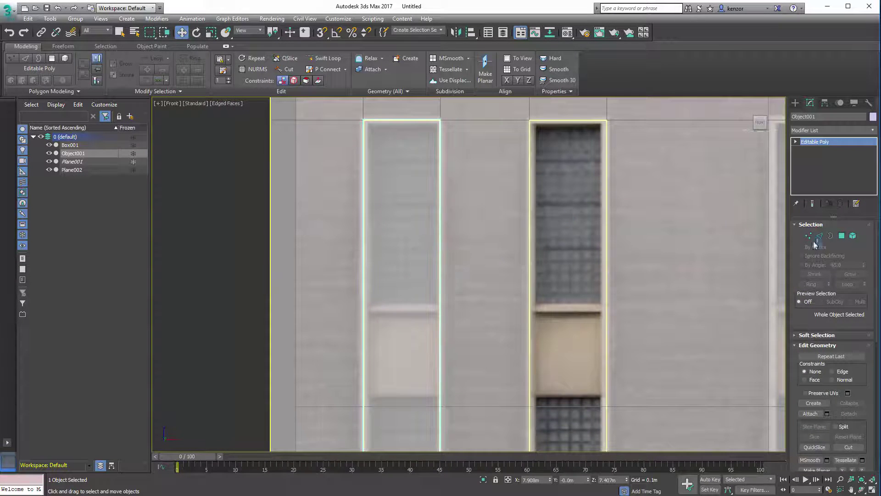
click(841, 236)
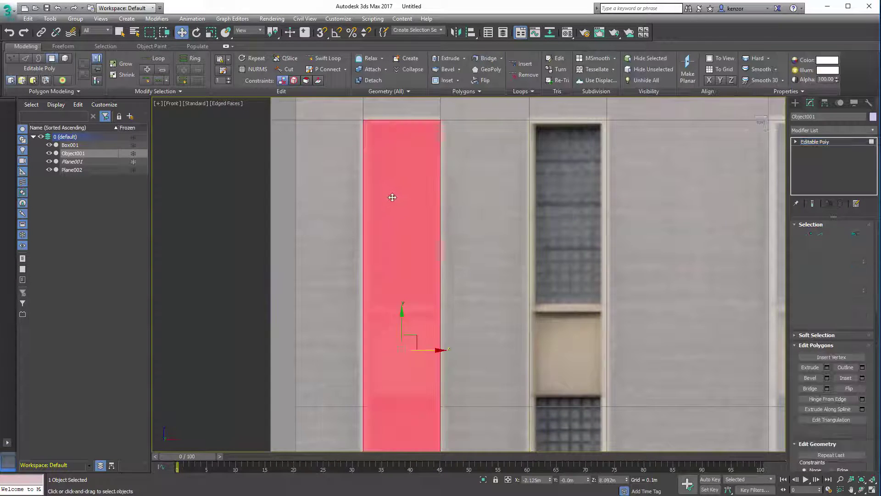
click(442, 80)
drag(403, 159, 402, 161)
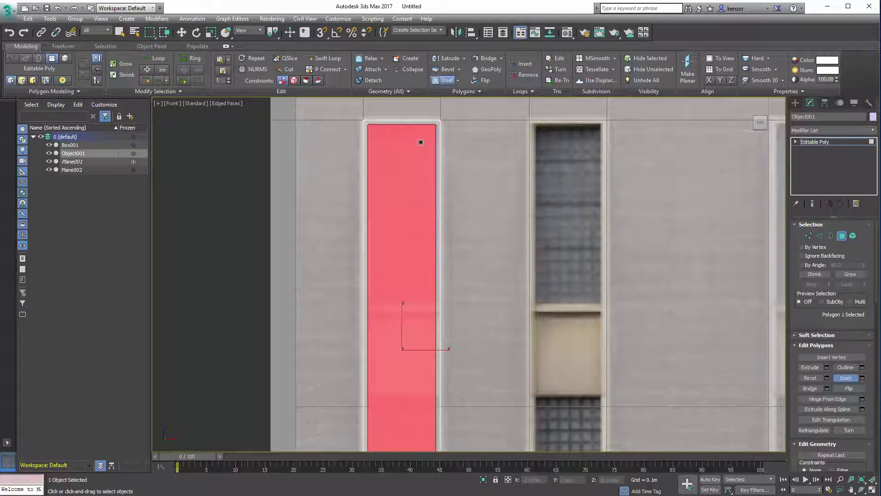
Select the window panel's outer border and scale it slightly outward so the frame overlaps the facade opening
scroll(419, 142, down, 3)
middle_drag(387, 164, 346, 173)
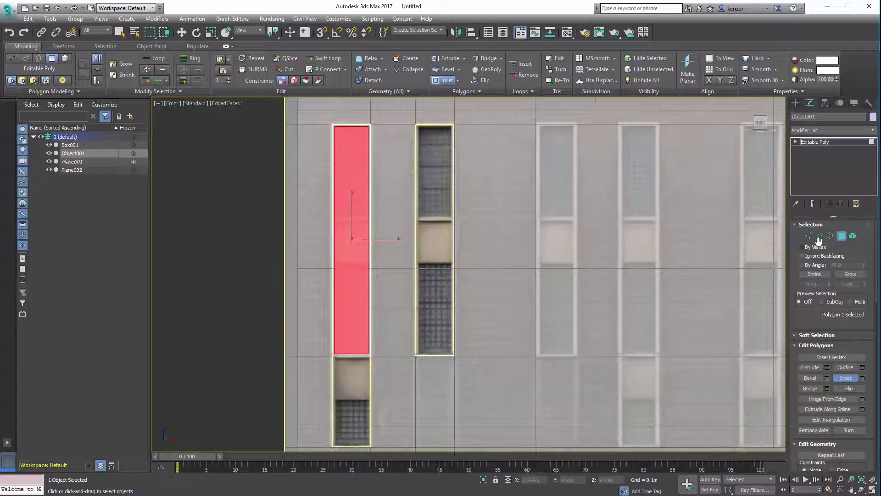
key(3)
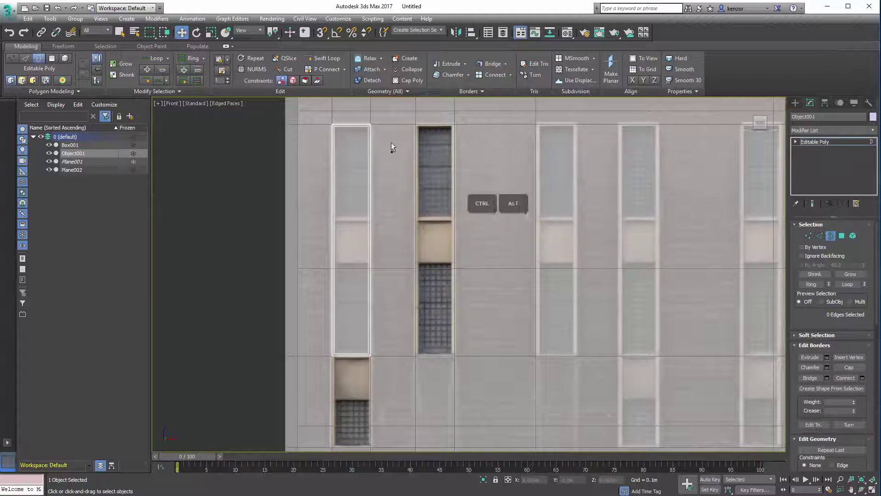
scroll(391, 142, up, 5)
middle_drag(490, 193, 566, 248)
ctrl+alt+middle_drag(370, 171, 411, 122)
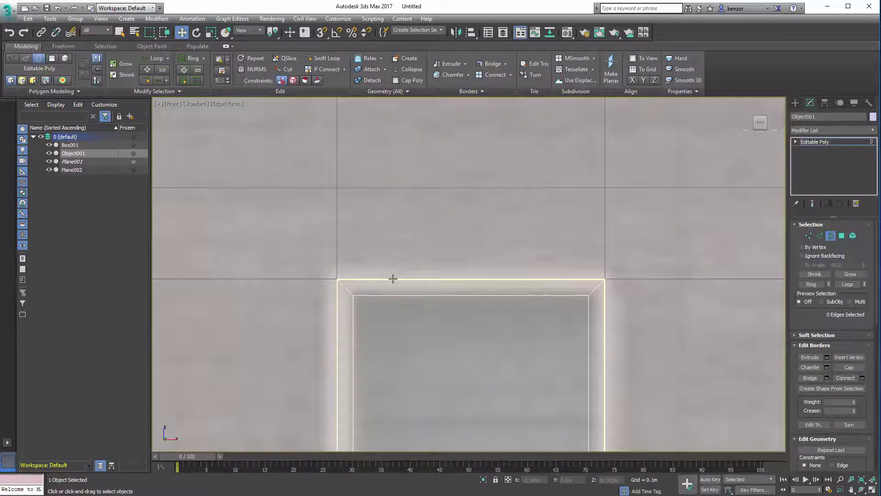
click(393, 279)
scroll(295, 230, down, 3)
scroll(348, 228, up, 4)
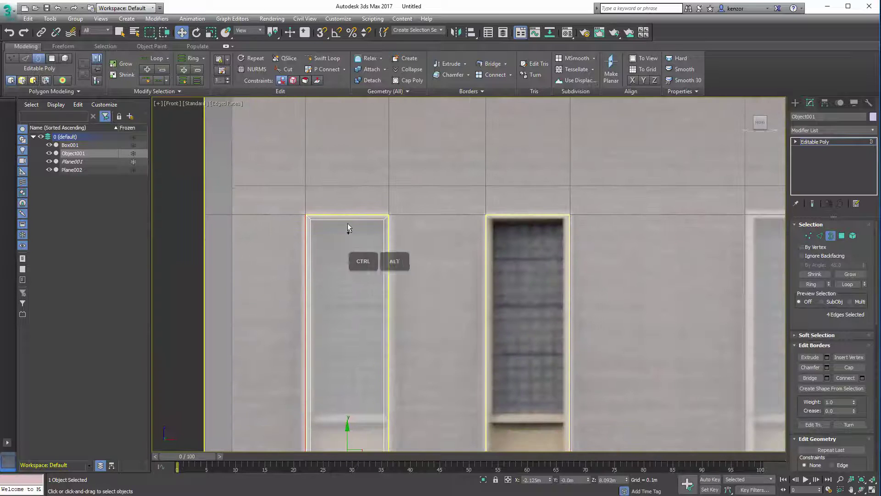
scroll(370, 146, down, 5)
scroll(364, 257, up, 1)
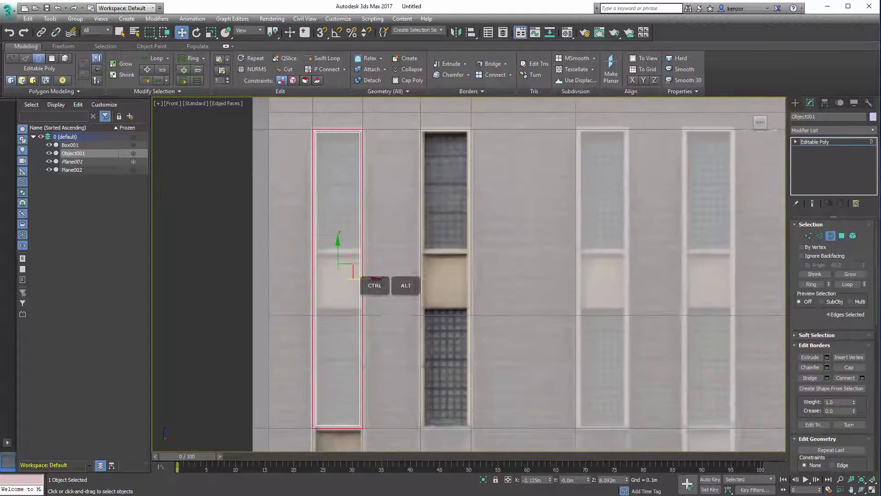
scroll(364, 252, up, 6)
key(r)
drag(366, 291, 367, 291)
middle_drag(365, 198, 354, 321)
drag(321, 371, 320, 371)
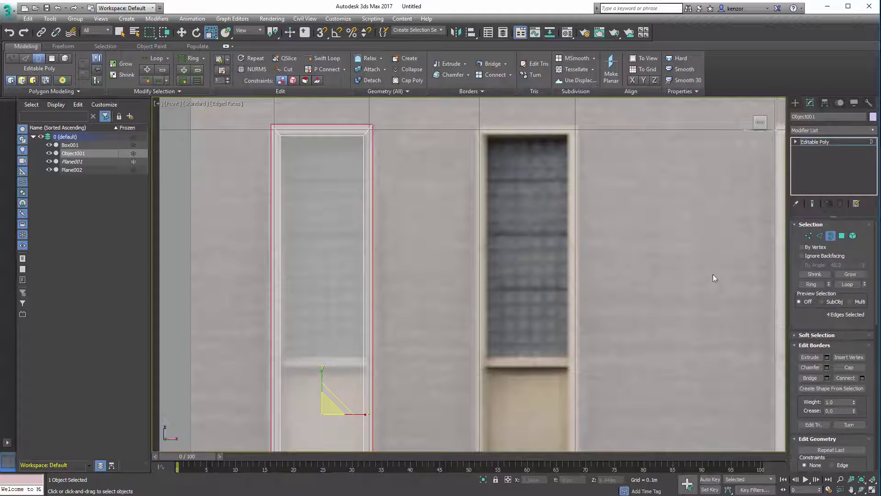
Move the frame's two top outer vertices to a height of about 10.85 m and check the frame's lower end
click(807, 236)
middle_drag(366, 155, 392, 231)
ctrl+alt+middle_drag(254, 175, 250, 133)
drag(278, 190, 516, 219)
key(w)
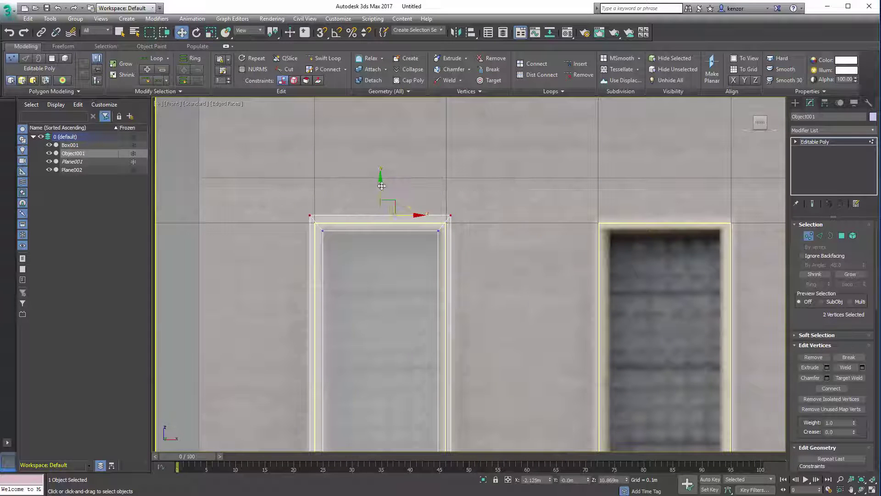
drag(382, 188, 381, 187)
scroll(367, 230, down, 5)
scroll(381, 271, up, 8)
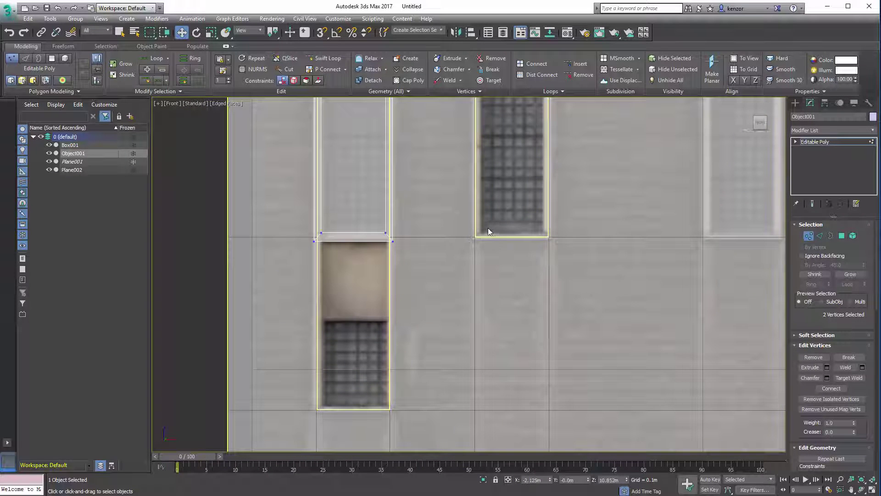
middle_drag(432, 271, 444, 413)
middle_drag(464, 254, 470, 330)
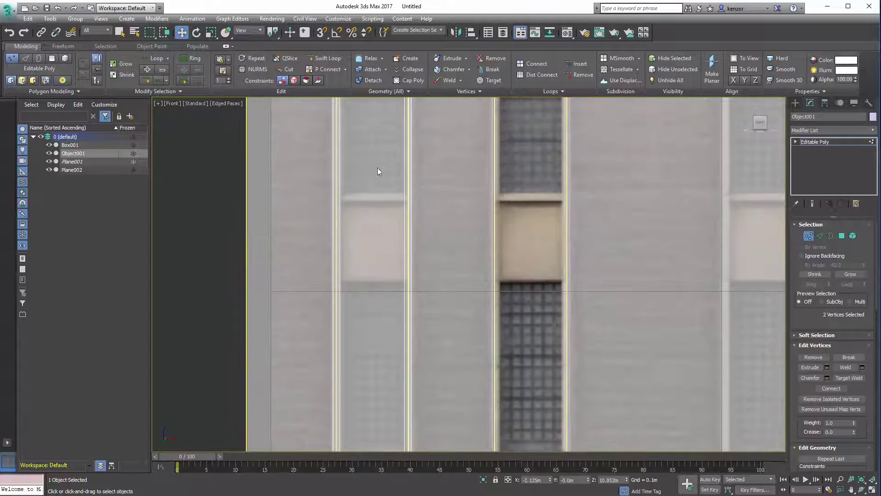
Clone the inner window polygon as an element about 0.94 m behind the frame, and delete the original inner polygon
ctrl+alt+middle_drag(413, 158, 385, 213)
middle_drag(385, 213, 352, 260)
ctrl+alt+middle_drag(368, 185, 412, 169)
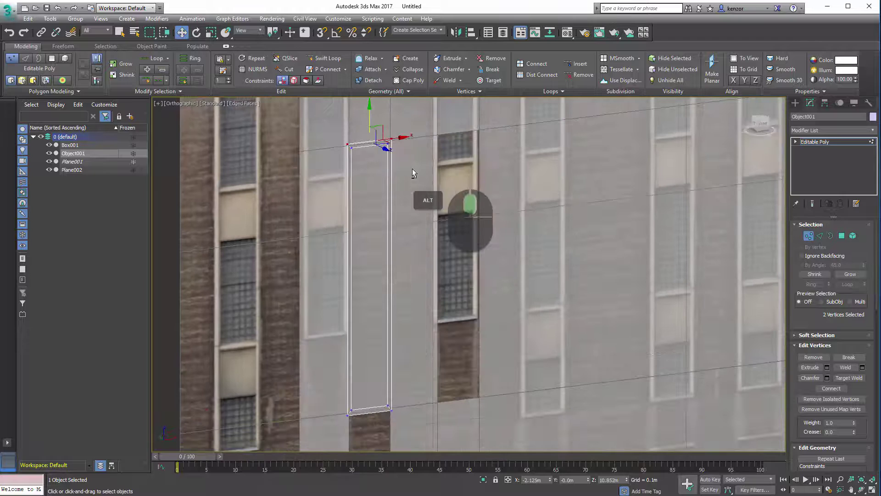
click(842, 236)
click(419, 215)
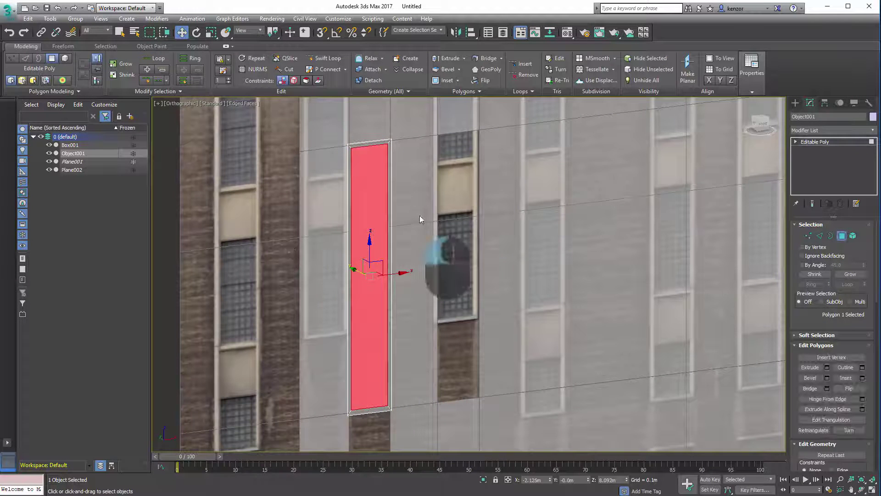
click(366, 252)
alt+middle_drag(352, 225, 363, 269)
shift+drag(356, 274, 323, 271)
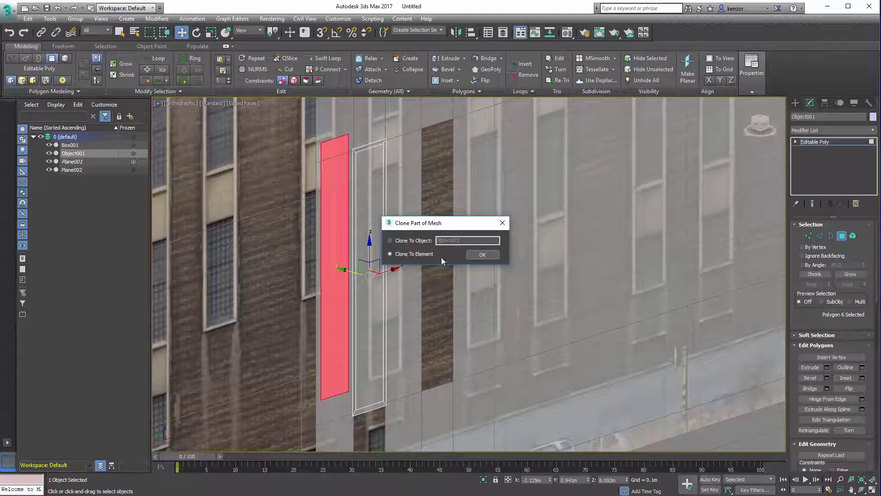
click(475, 255)
click(372, 256)
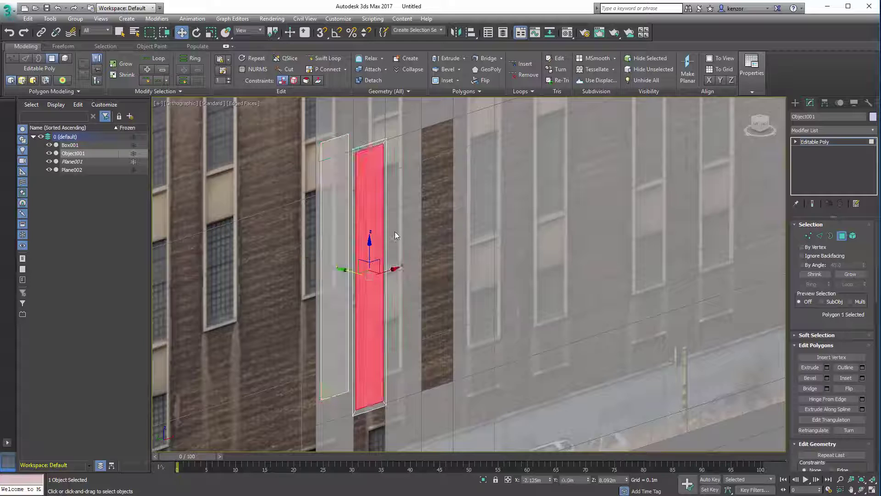
key(Delete)
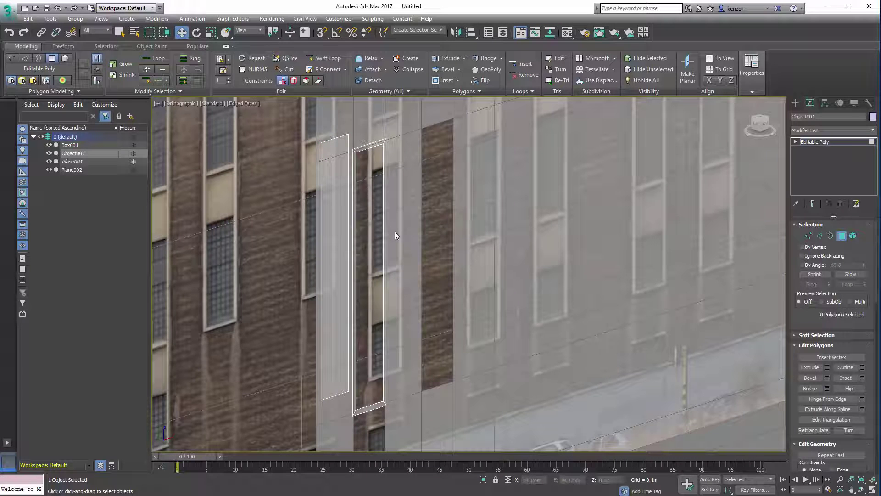
Select the frame's inner and outer borders and extend them backward as new faces to give the frame depth
click(830, 236)
click(373, 160)
ctrl+click(367, 150)
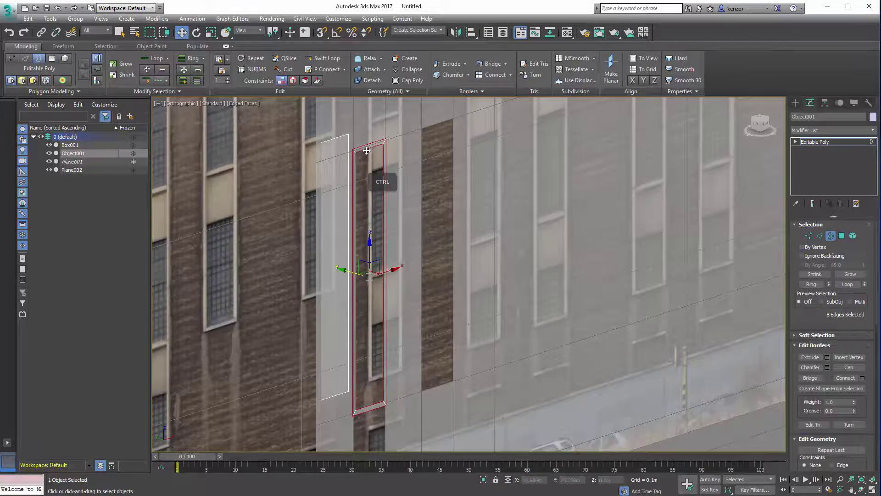
mouse_move(375, 180)
alt+middle_down()
mouse_move(395, 172)
mouse_move(387, 176)
alt+middle_up()
alt+middle_drag(375, 227, 391, 315)
mouse_move(387, 314)
shift+mouse_down()
mouse_move(374, 315)
mouse_move(382, 313)
shift+mouse_up()
alt+middle_drag(390, 306, 712, 155)
In the Left view, select the window frame's front vertices and move them about 0.08 m out from the facade
click(761, 124)
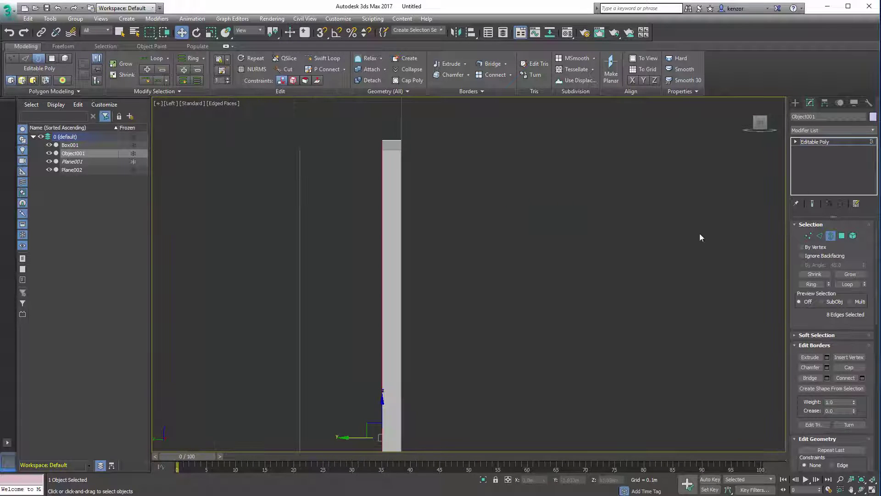
click(808, 236)
alt+middle_drag(541, 181, 436, 169)
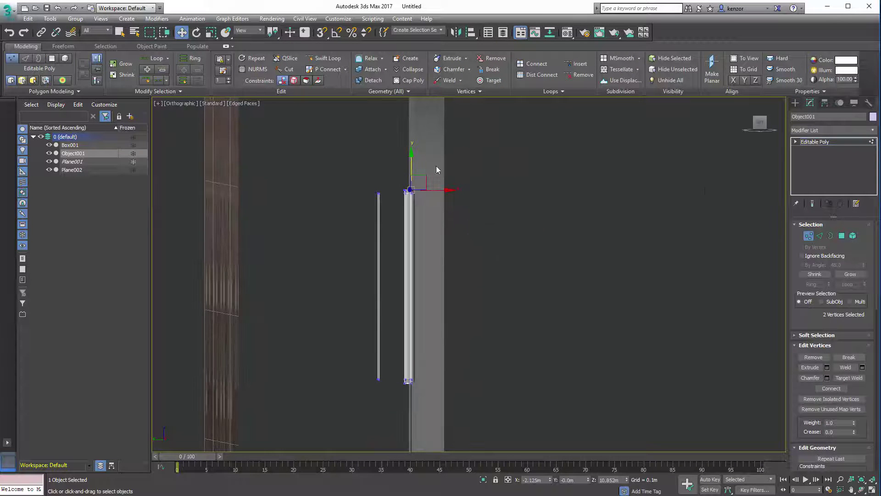
click(769, 121)
drag(452, 401, 407, 185)
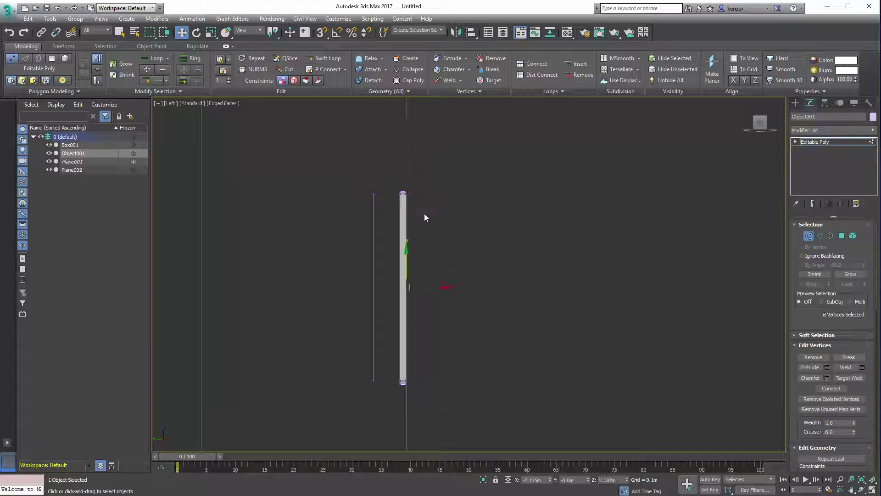
scroll(432, 234, up, 3)
drag(419, 314, 423, 314)
alt+middle_drag(469, 263, 395, 252)
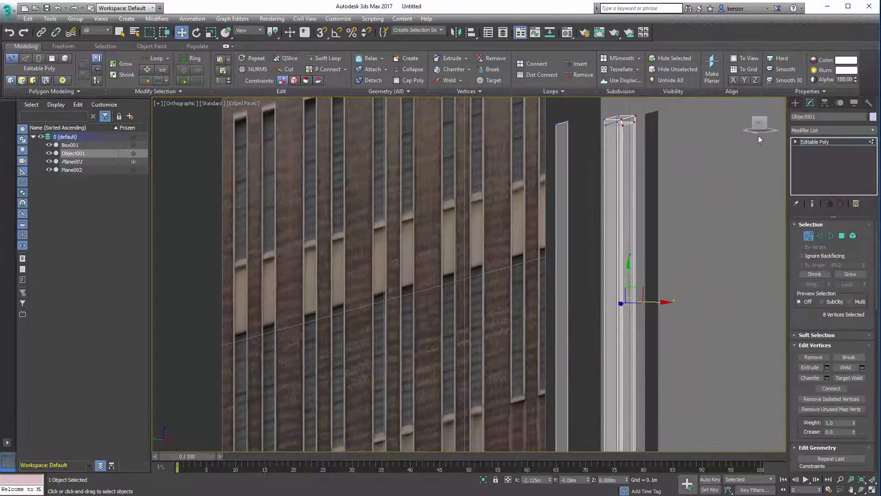
click(758, 124)
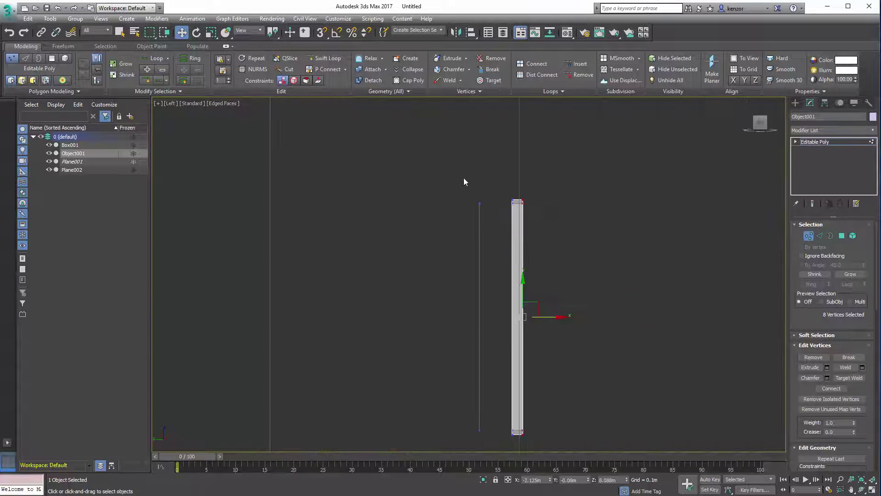
Shorten the recessed pane behind the frame by lowering its top vertices and raising its bottom vertices
middle_drag(518, 236, 496, 232)
drag(457, 178, 458, 246)
drag(444, 416, 470, 443)
drag(460, 401, 470, 299)
alt+middle_drag(529, 290, 420, 291)
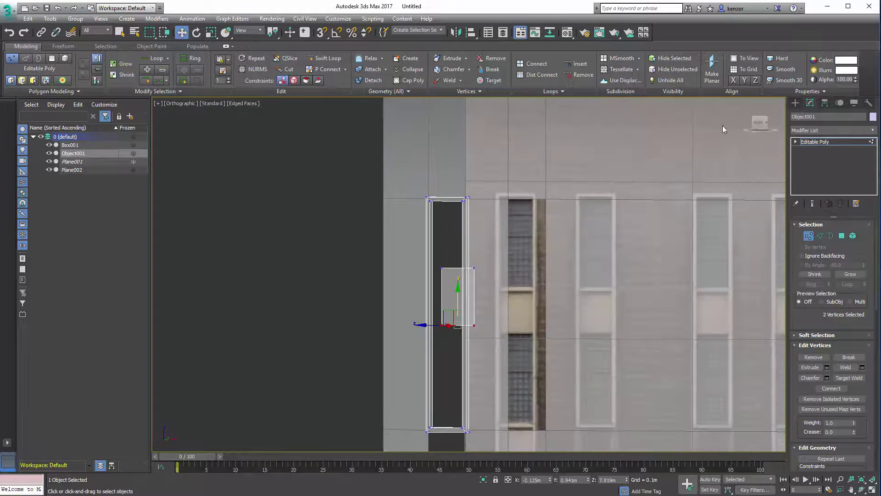
In the Front view, move the pane's top and bottom vertices to fit the thin light ledge above the photo's beige panel
click(758, 123)
middle_drag(489, 272, 455, 273)
mouse_move(455, 273)
ctrl+alt+middle_down()
mouse_move(444, 283)
mouse_move(442, 275)
ctrl+alt+middle_up()
drag(337, 228, 475, 293)
drag(422, 233, 418, 272)
drag(365, 344, 478, 367)
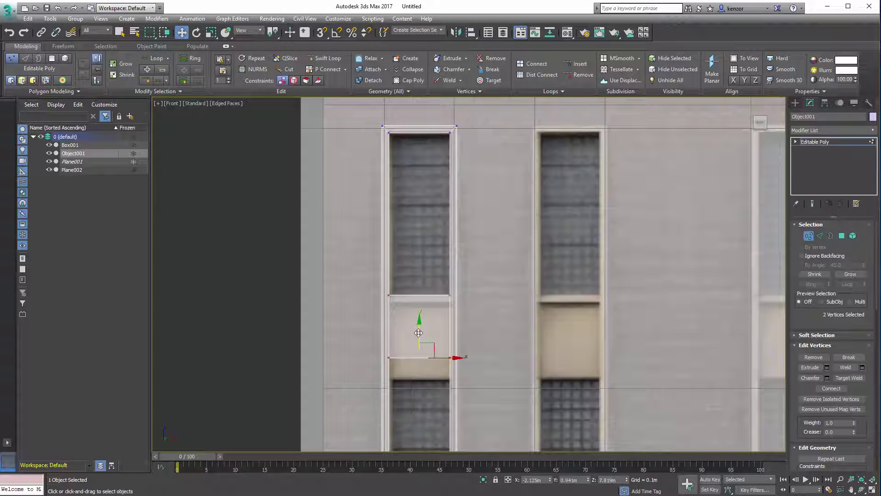
drag(418, 333, 448, 276)
middle_drag(449, 277, 457, 273)
Extend the ledge strip's lower edge by a tiny lip, and extend it again down to the base of the beige panel
click(821, 236)
scroll(441, 308, up, 8)
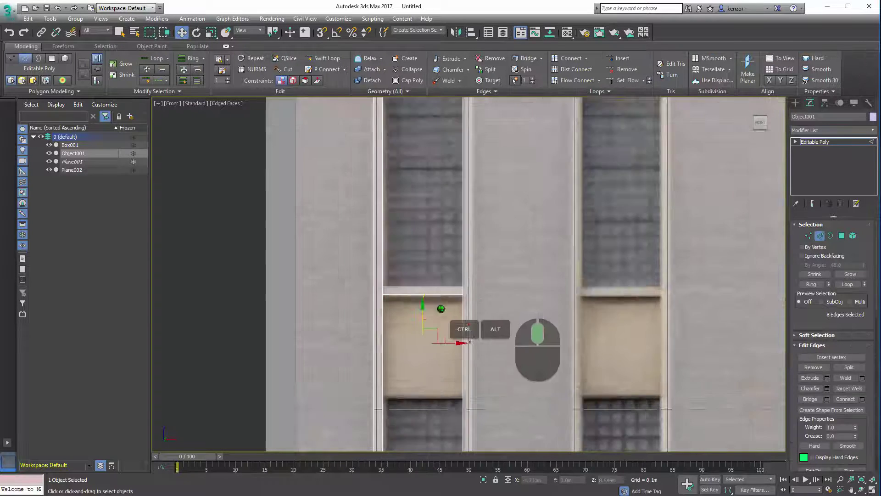
click(390, 255)
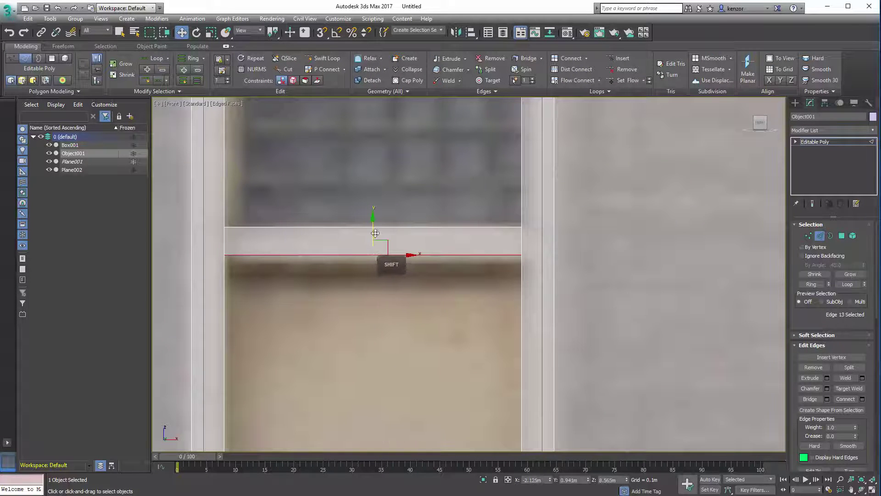
shift+click(376, 255)
scroll(386, 212, down, 5)
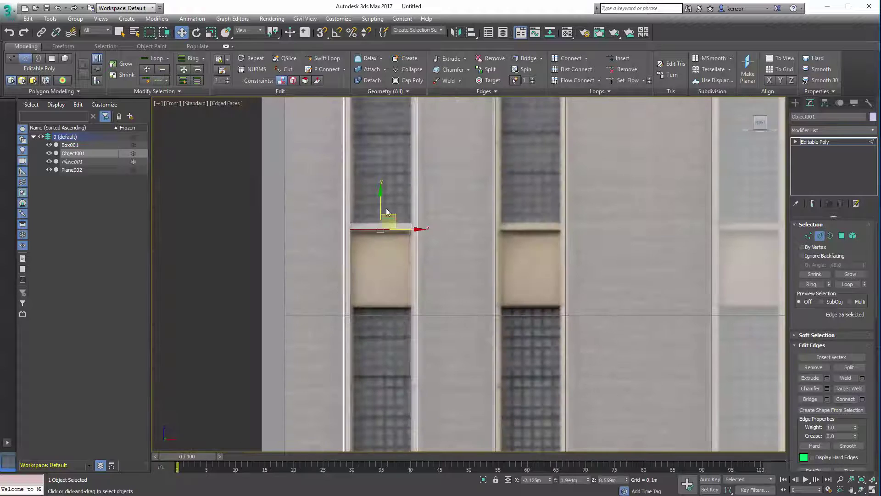
mouse_move(381, 201)
shift+mouse_down()
mouse_move(372, 259)
mouse_move(377, 302)
shift+mouse_up()
Extend the panel's bottom edge backward as a new face, and extend its top edge backward about 0.26 m
alt+middle_drag(377, 302, 423, 313)
shift+drag(423, 313, 379, 304)
scroll(379, 185, down, 5)
middle_drag(379, 184, 445, 243)
scroll(446, 238, up, 5)
middle_drag(477, 192, 447, 233)
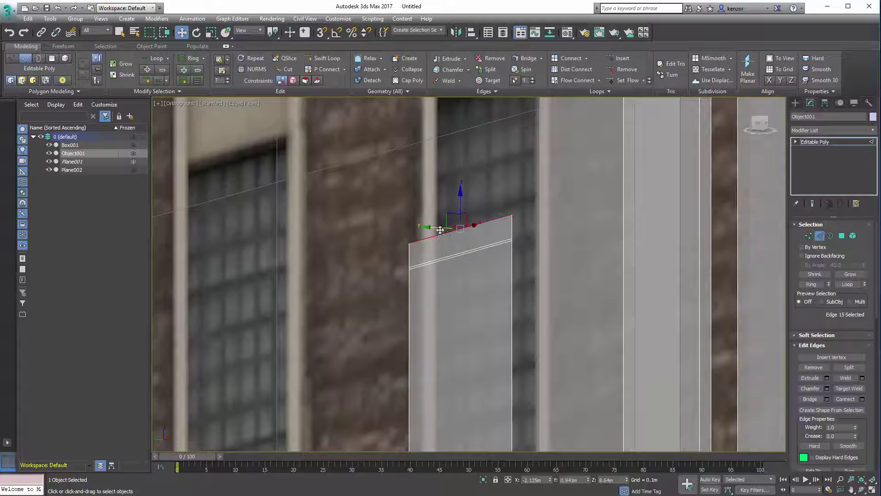
shift+drag(440, 230, 363, 225)
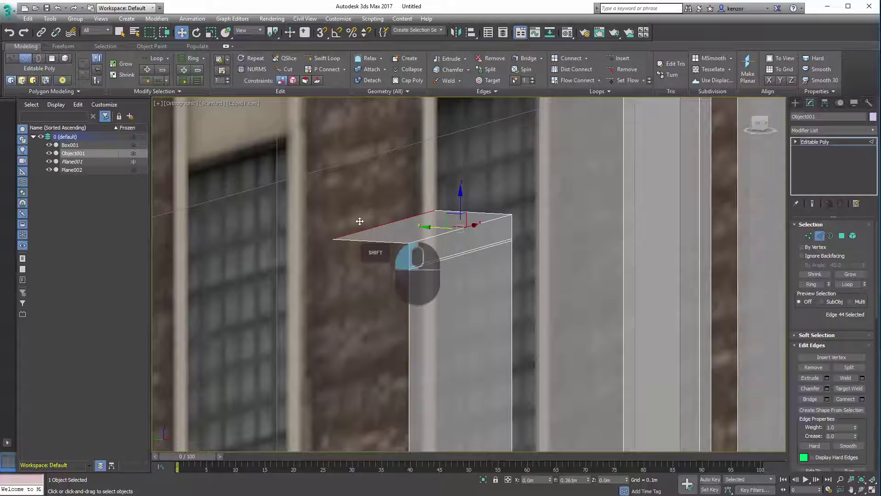
Select the ledge strip's front polygon and move it slightly forward so it projects beyond the panel
click(841, 236)
click(435, 239)
drag(439, 239, 442, 240)
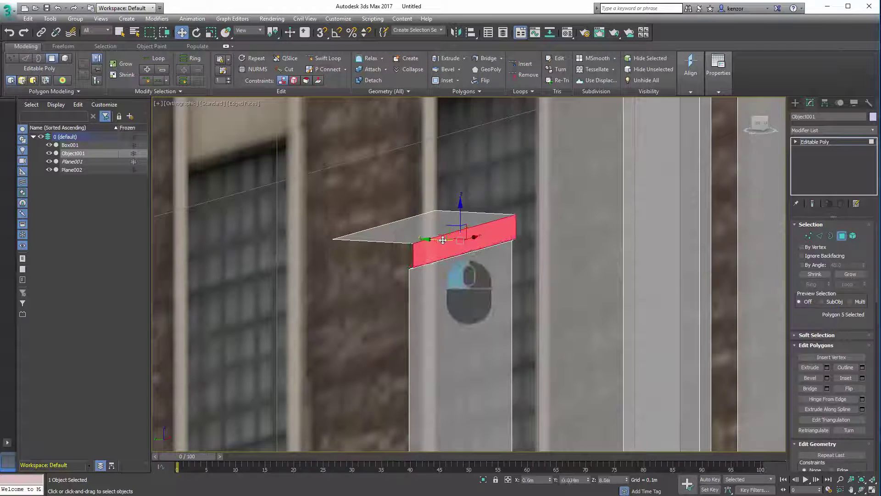
In the Left view, select the whole panel element and move it about 0.94 m forward into the window frame
scroll(450, 214, down, 6)
alt+middle_drag(430, 275, 449, 260)
click(759, 123)
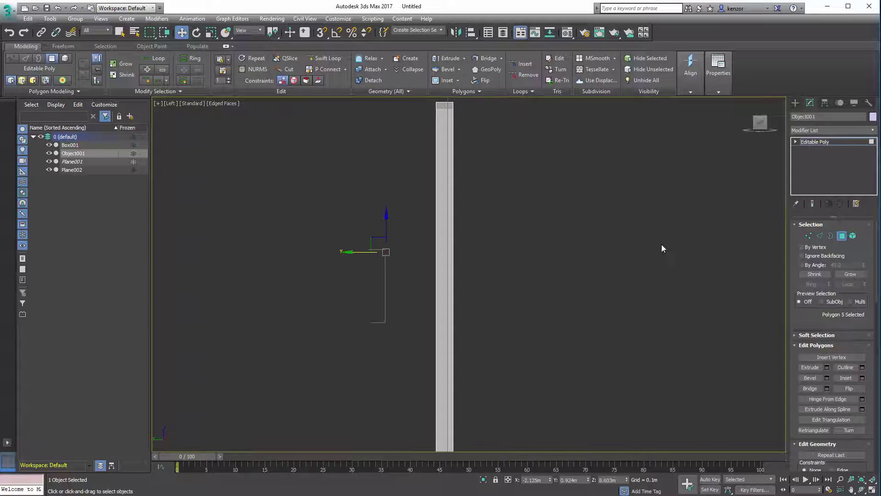
click(852, 235)
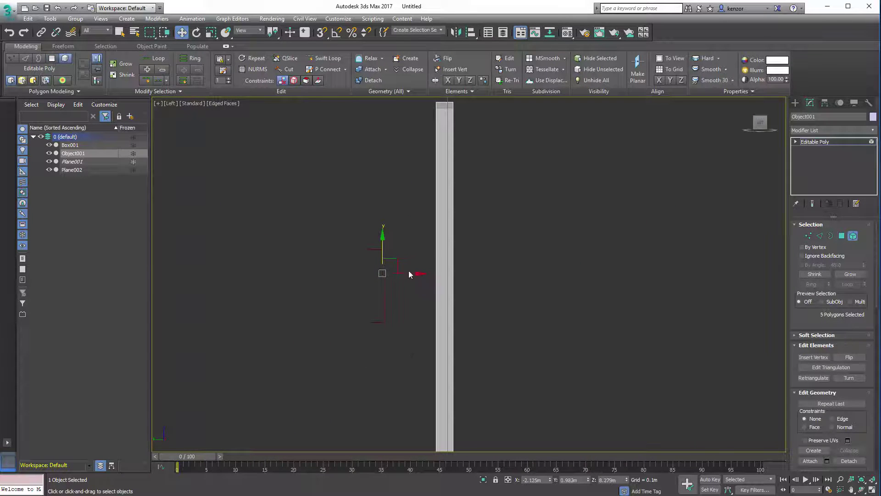
drag(416, 273, 467, 268)
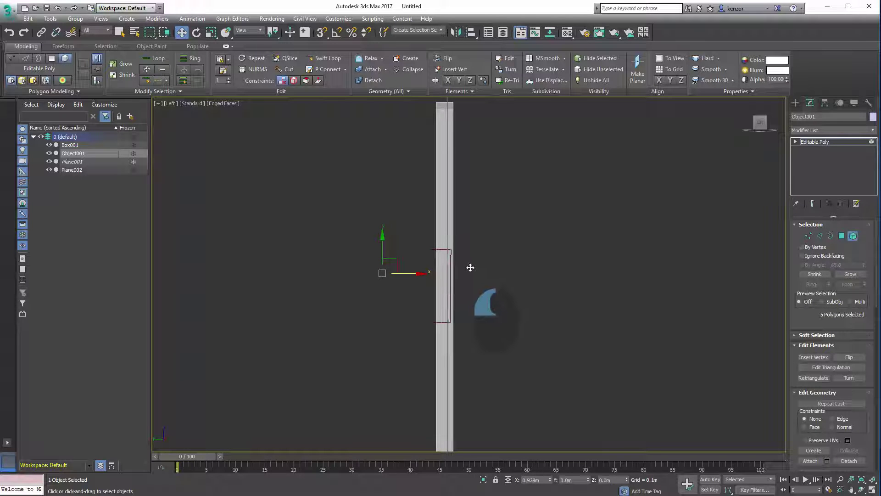
Check how the panel element meets the frame's sides and scale the element slightly to fit
alt+middle_drag(467, 268, 446, 195)
alt+middle_drag(446, 195, 425, 220)
mouse_move(424, 220)
alt+middle_down()
mouse_move(415, 221)
mouse_move(433, 211)
mouse_move(454, 221)
mouse_move(445, 244)
mouse_move(439, 240)
mouse_move(470, 216)
mouse_move(411, 220)
alt+middle_up()
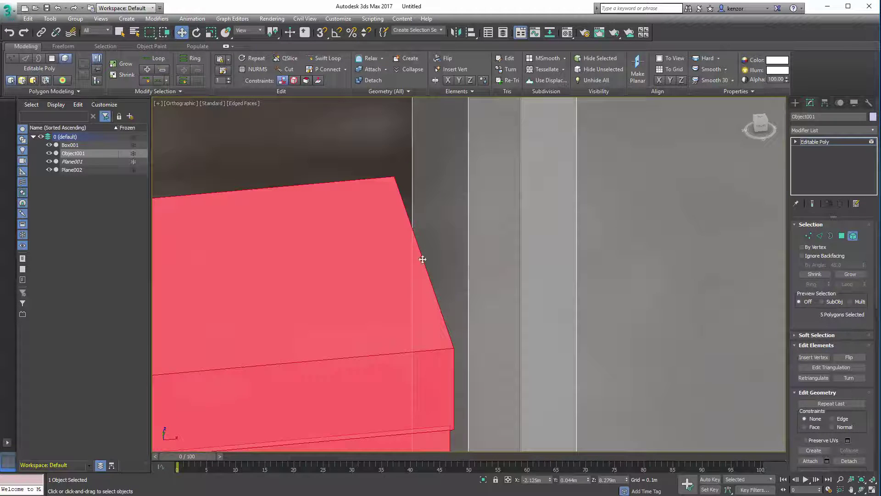
mouse_move(424, 235)
ctrl+alt+middle_down()
mouse_move(423, 256)
mouse_move(426, 245)
ctrl+alt+middle_up()
ctrl+alt+middle_drag(419, 194, 418, 225)
alt+middle_drag(418, 225, 420, 244)
click(761, 132)
scroll(404, 265, up, 3)
drag(426, 288, 426, 288)
ctrl+alt+middle_drag(425, 288, 460, 294)
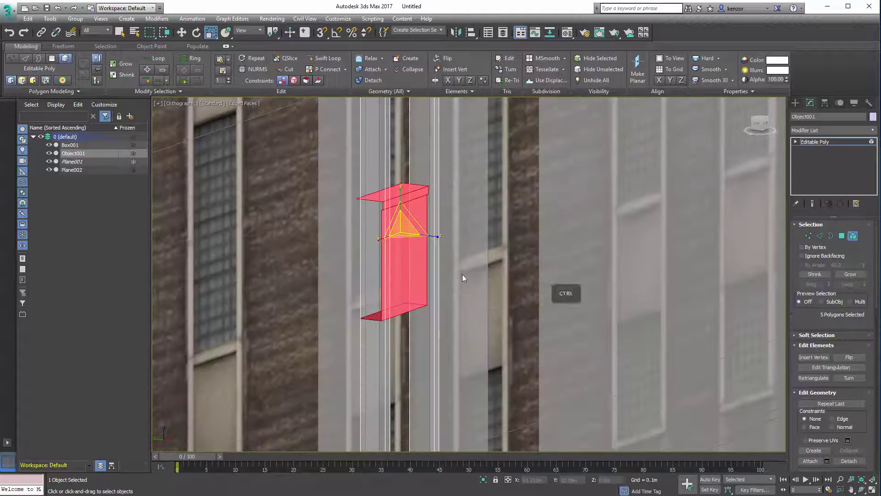
Select the window frame element, move it slightly back into the facade, and leave element editing with nothing selected
ctrl+click(435, 270)
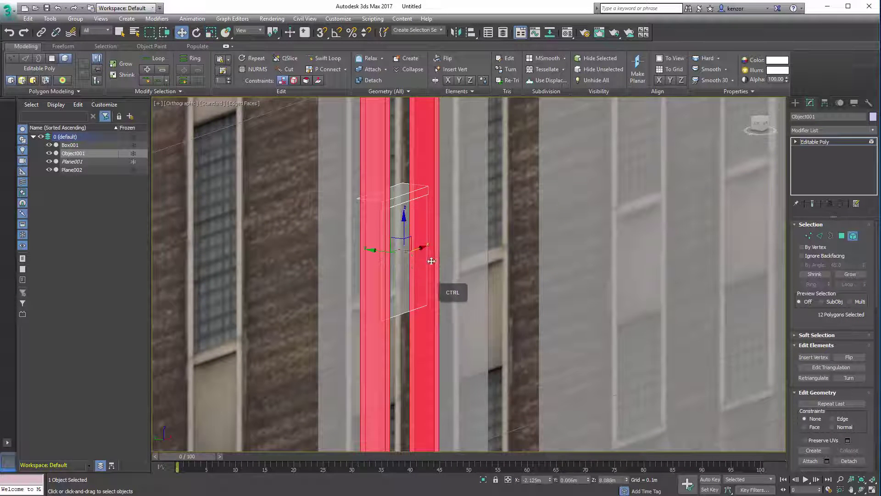
ctrl+drag(385, 253, 381, 252)
ctrl+alt+middle_drag(390, 233, 379, 284)
alt+middle_drag(379, 283, 370, 251)
click(853, 236)
middle_drag(279, 269, 197, 291)
click(211, 321)
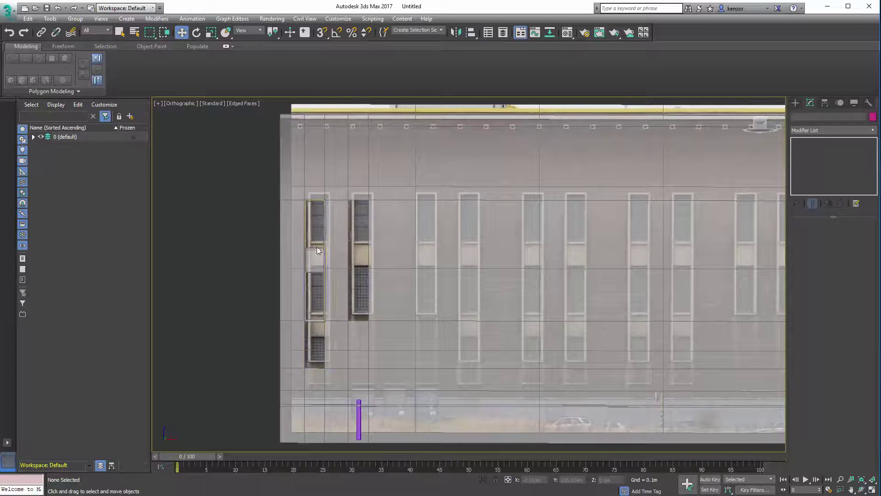
Select the window object in the Front view and center its pivot to the object
key(f)
middle_drag(406, 287, 374, 272)
click(336, 239)
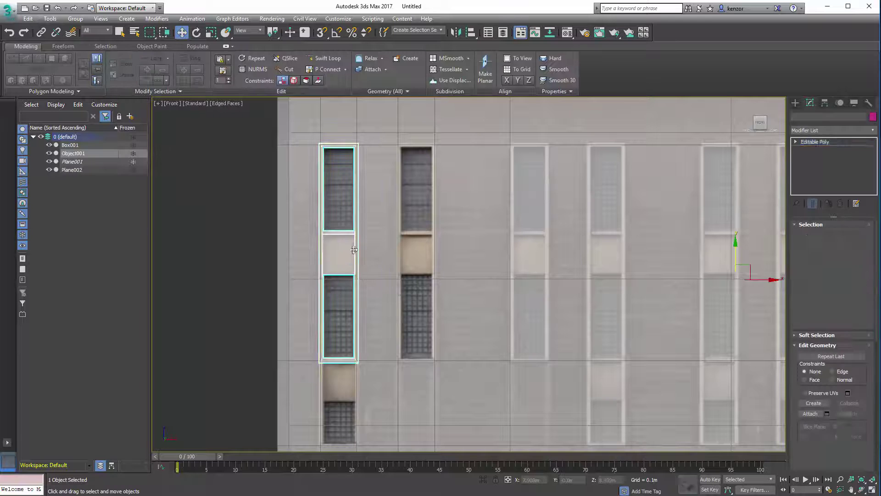
middle_drag(387, 259, 364, 248)
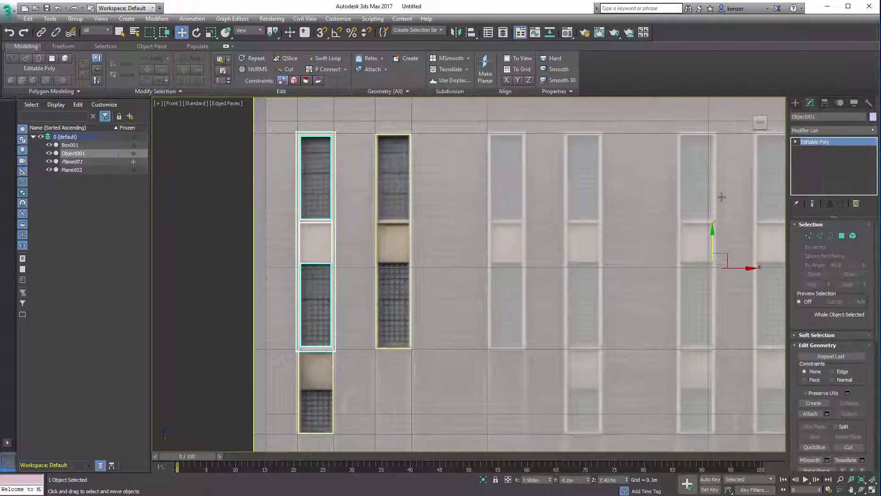
middle_drag(699, 234, 652, 255)
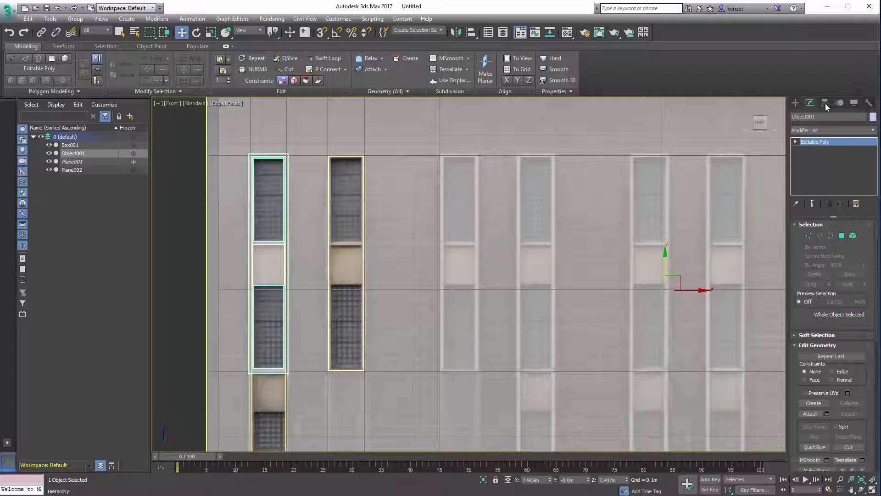
click(868, 103)
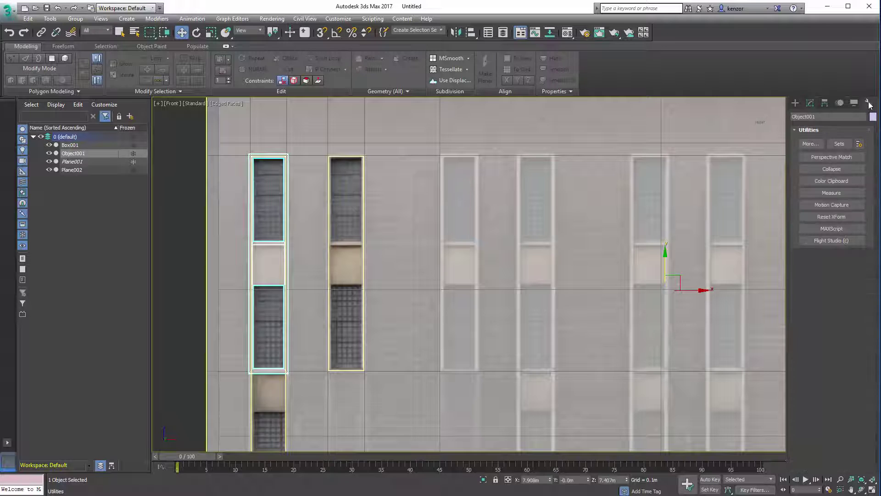
click(809, 103)
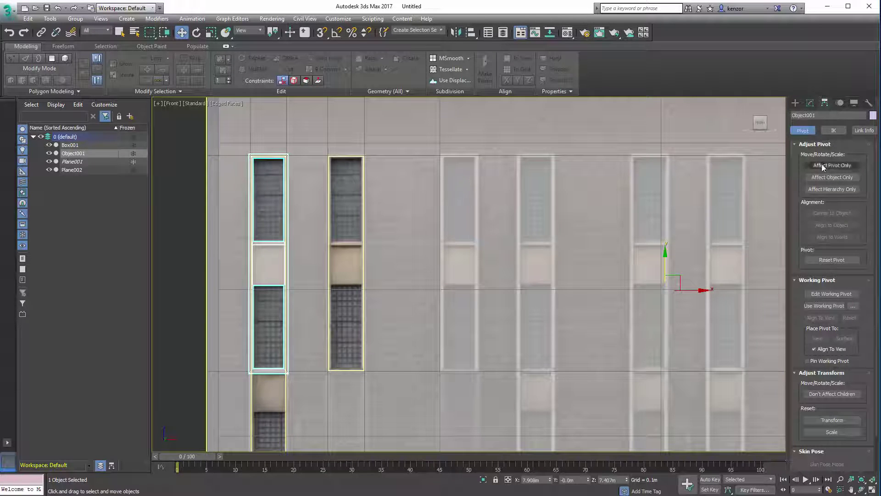
click(823, 164)
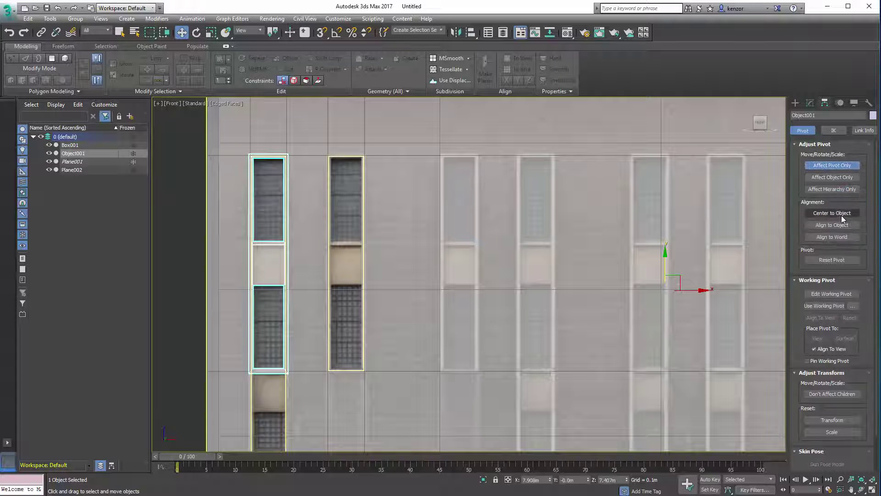
click(836, 214)
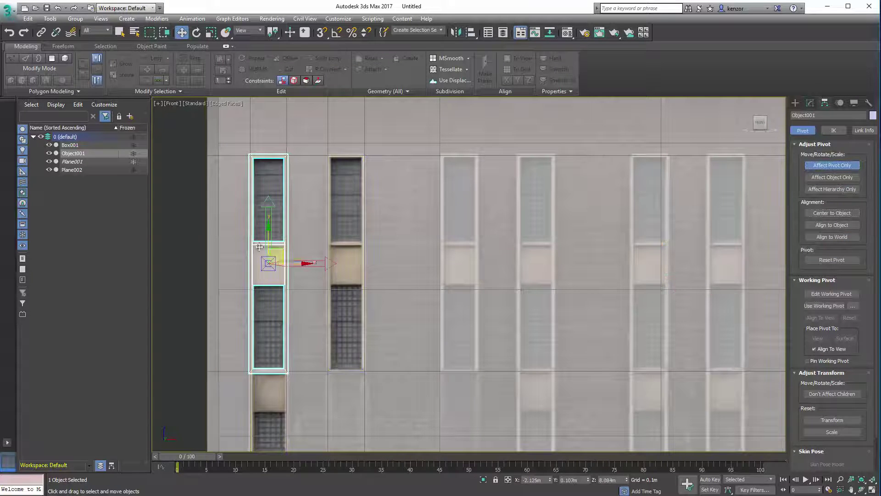
click(827, 165)
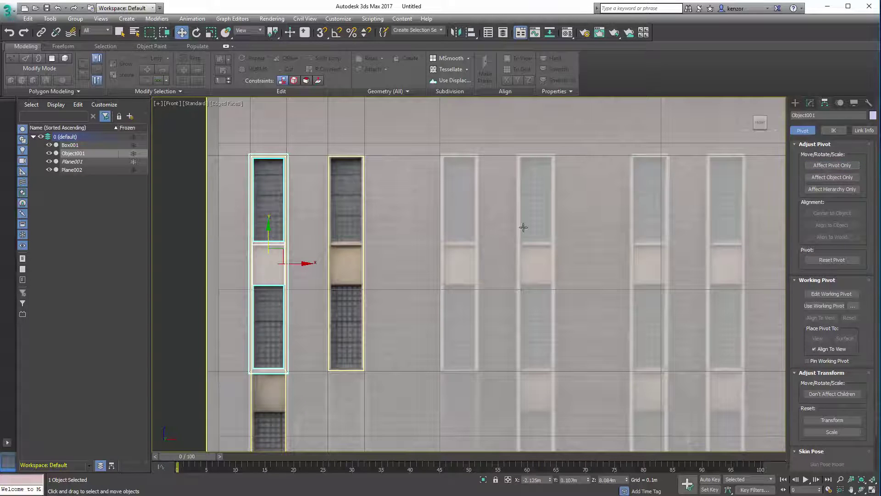
Clone the window as a single copy about 1.96 m to the side onto the second opening, and check its fit
scroll(363, 264, up, 3)
shift+drag(334, 279, 458, 274)
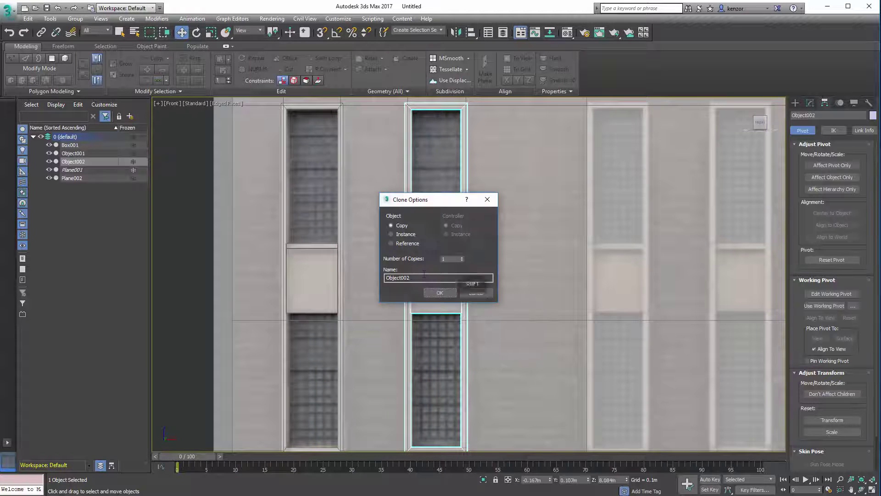
click(436, 292)
middle_drag(346, 323, 353, 170)
middle_drag(353, 269, 347, 353)
mouse_move(375, 239)
alt+middle_down()
mouse_move(380, 260)
mouse_move(370, 240)
alt+middle_up()
click(759, 124)
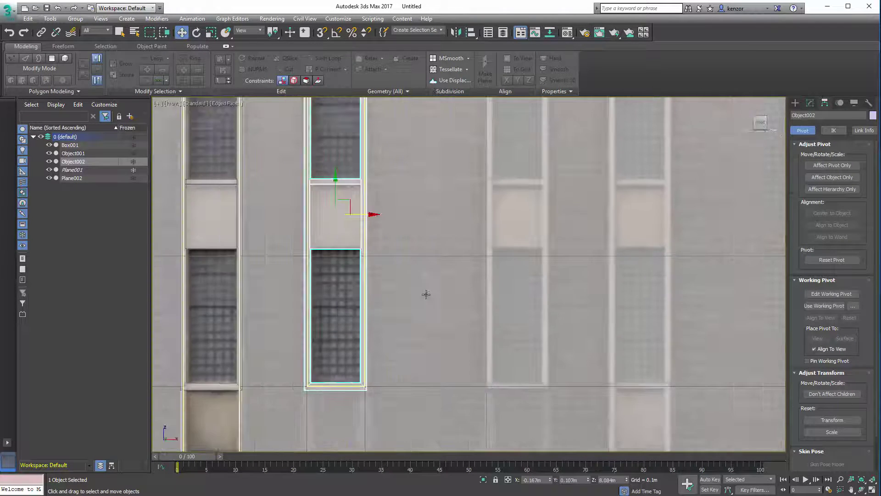
scroll(346, 248, up, 4)
scroll(367, 255, down, 5)
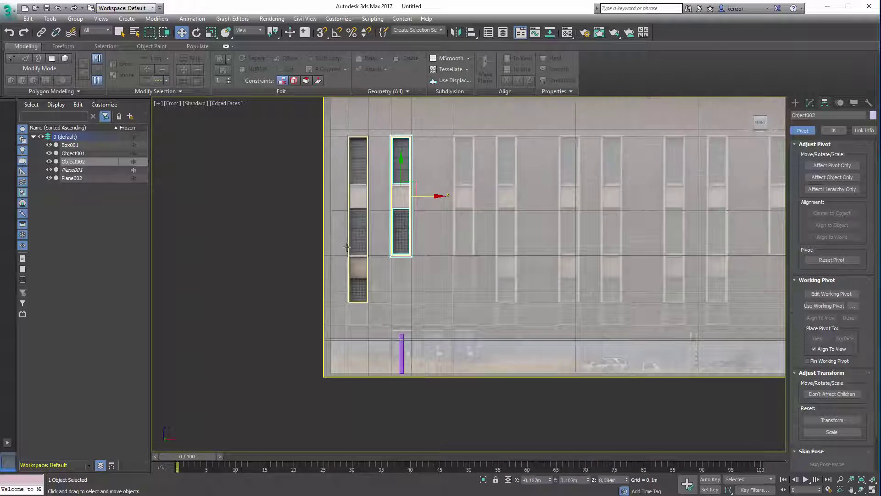
Move the first window frame's bottom vertices down about 2.12 m to the lower end of the taller opening
scroll(367, 255, up, 3)
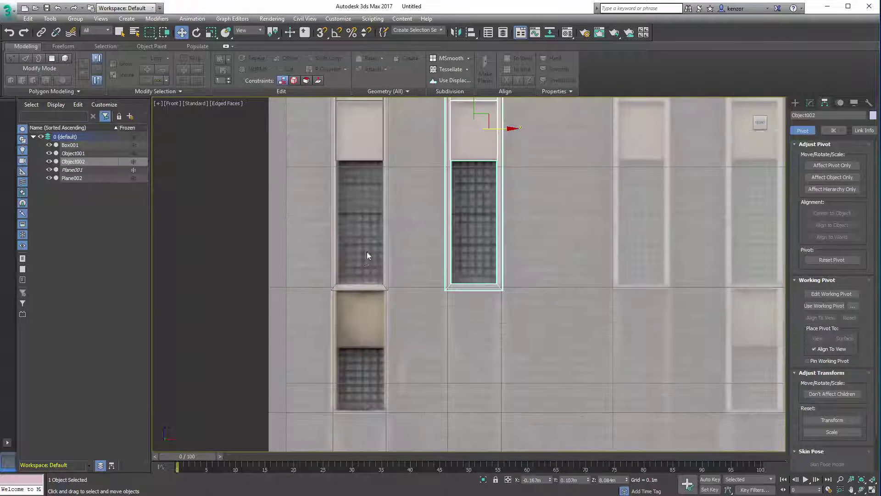
click(359, 286)
click(810, 103)
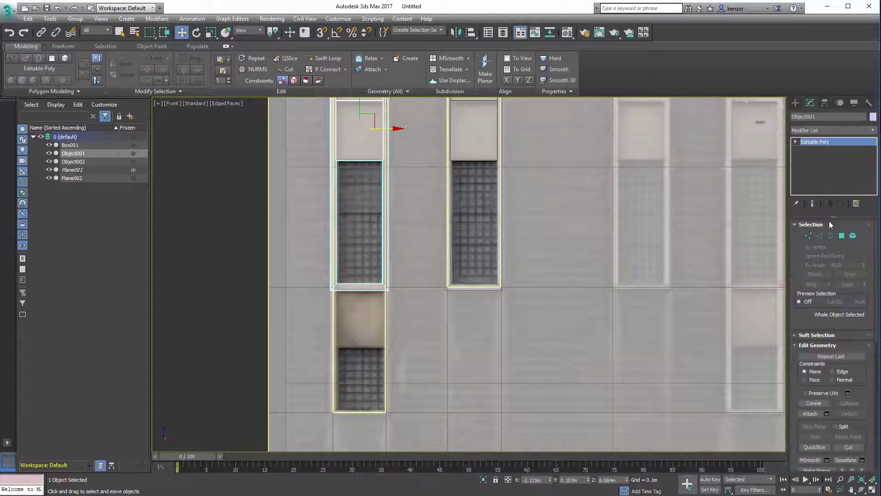
click(808, 235)
drag(290, 265, 393, 296)
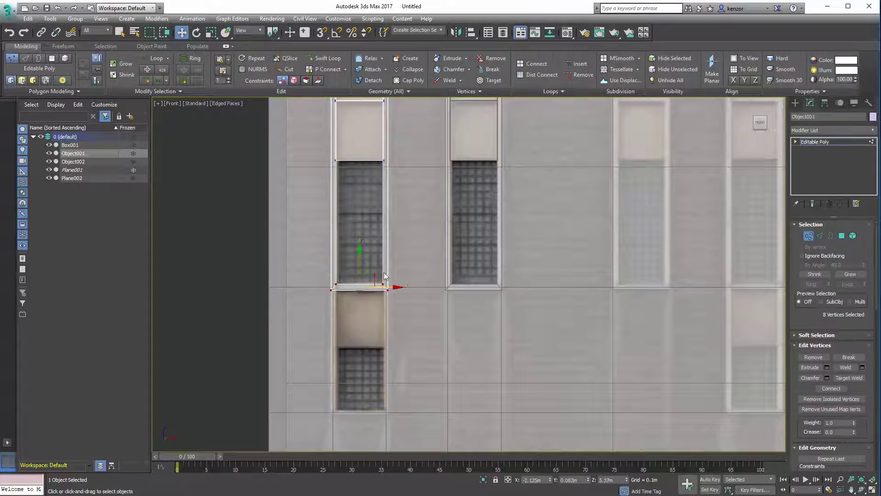
drag(359, 263, 352, 382)
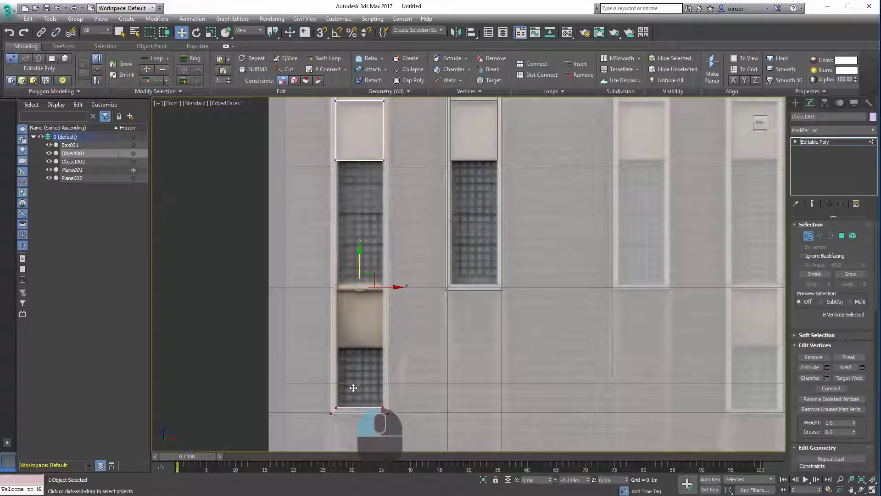
ctrl+alt+middle_drag(440, 227, 394, 248)
middle_drag(394, 247, 379, 284)
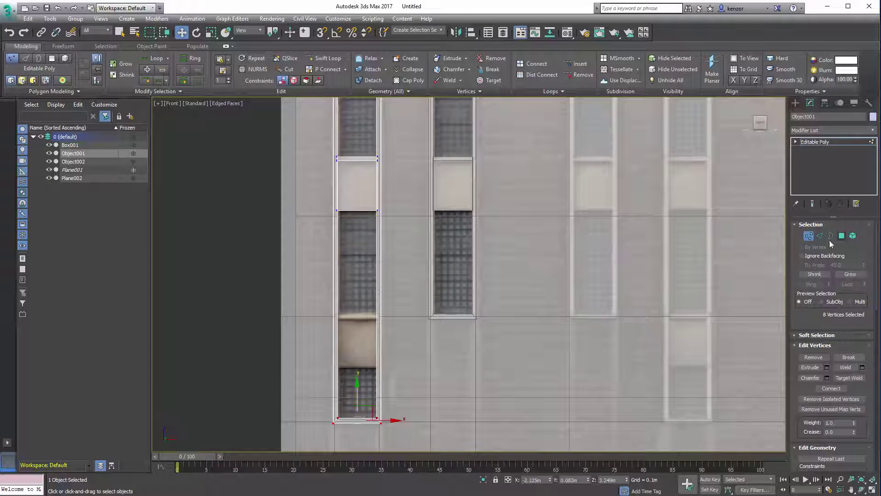
click(808, 235)
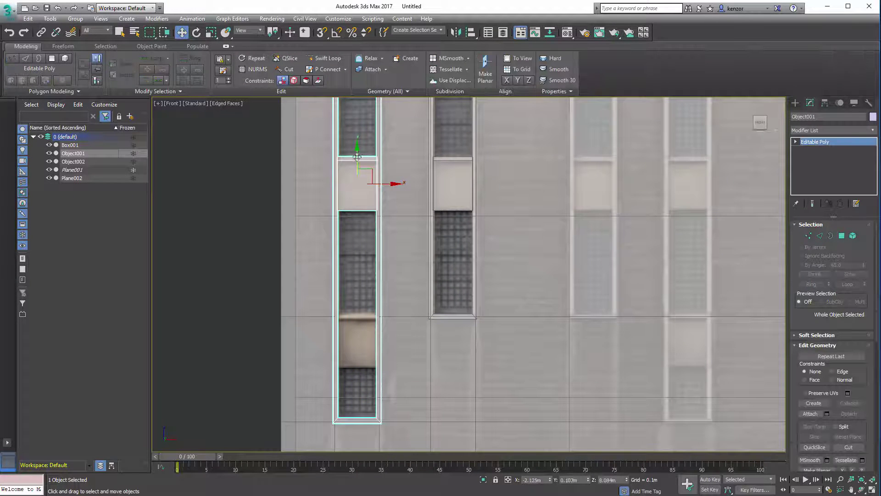
Clone the first window's panel element about 3.22 m down onto the lower panel position, and leave element editing
shift+drag(357, 156, 357, 251)
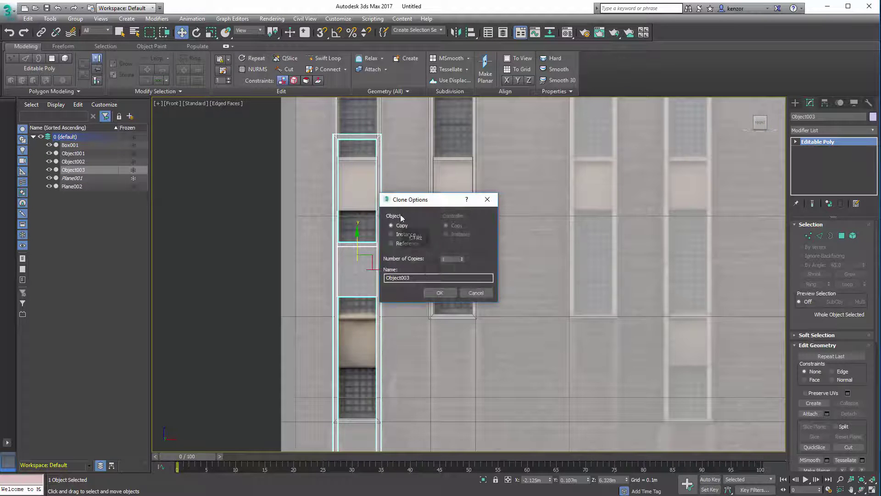
click(476, 293)
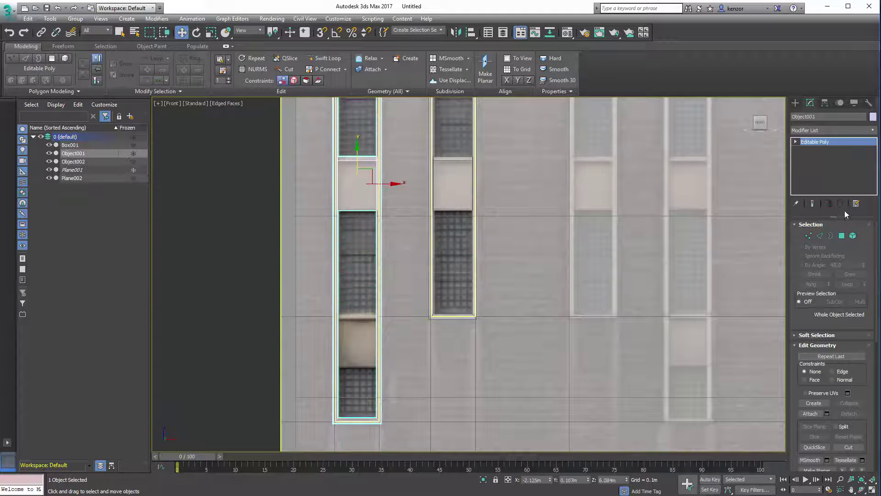
click(852, 236)
click(361, 187)
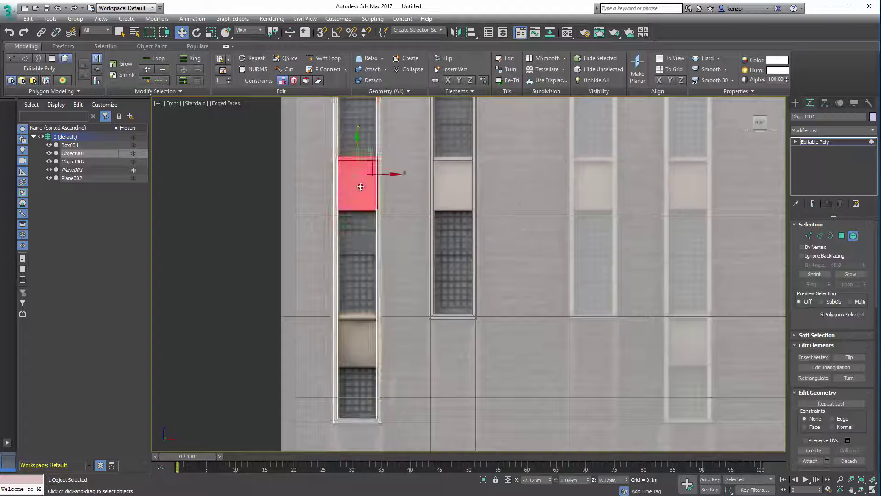
shift+drag(357, 149, 364, 297)
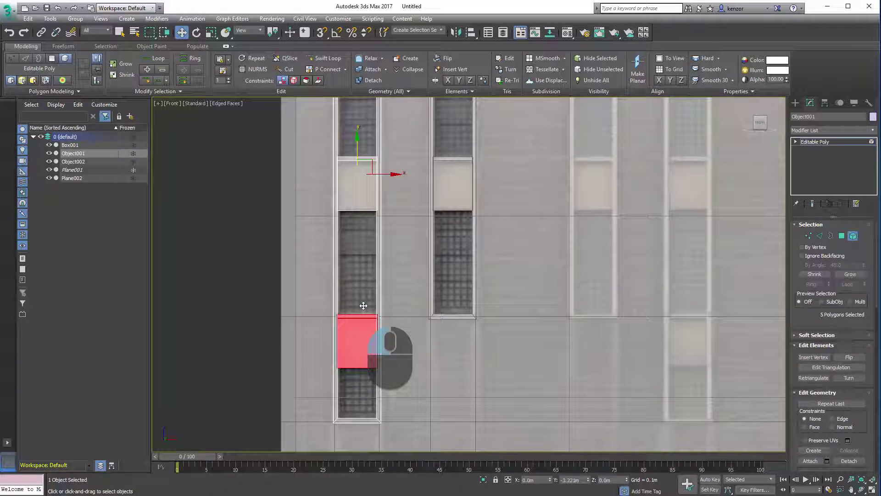
shift+drag(363, 305, 363, 305)
click(482, 255)
mouse_move(406, 169)
alt+middle_down()
mouse_move(461, 194)
mouse_move(393, 200)
mouse_move(419, 199)
alt+middle_up()
scroll(409, 197, down, 4)
alt+middle_drag(408, 240, 479, 227)
click(852, 236)
middle_drag(450, 265, 396, 321)
alt+middle_drag(396, 322, 389, 262)
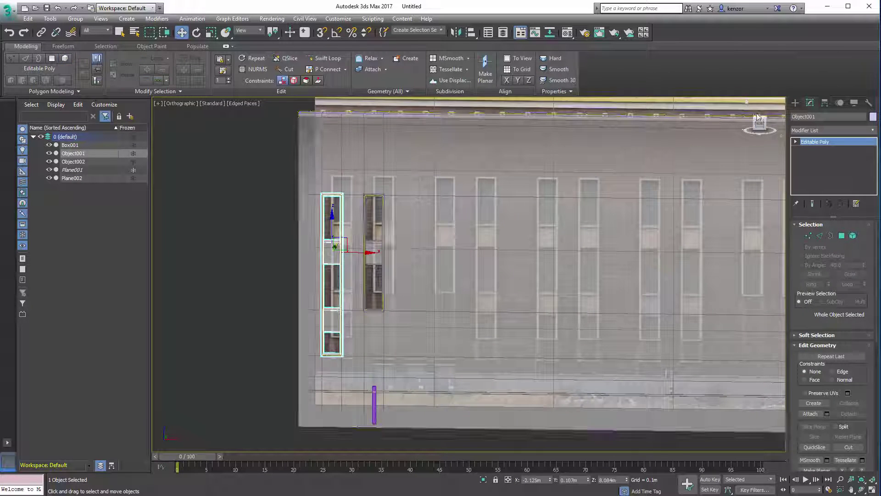
Clone the second, shorter window sideways as a single instance onto the third opening in the Front view
click(759, 122)
middle_drag(475, 235, 416, 228)
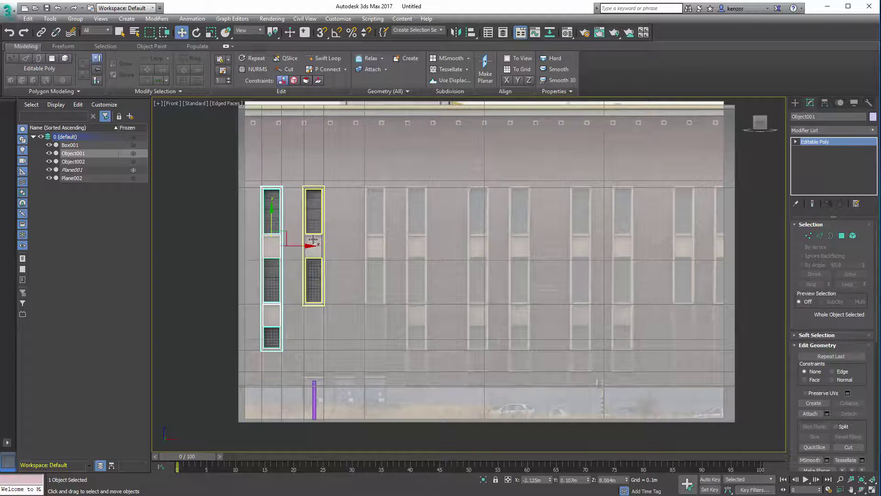
click(313, 239)
scroll(323, 251, up, 3)
shift+drag(323, 251, 423, 248)
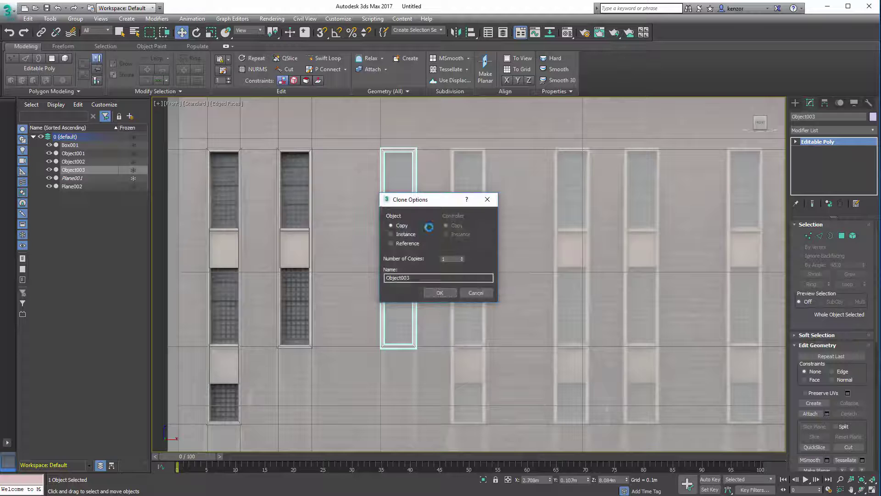
click(391, 234)
click(437, 294)
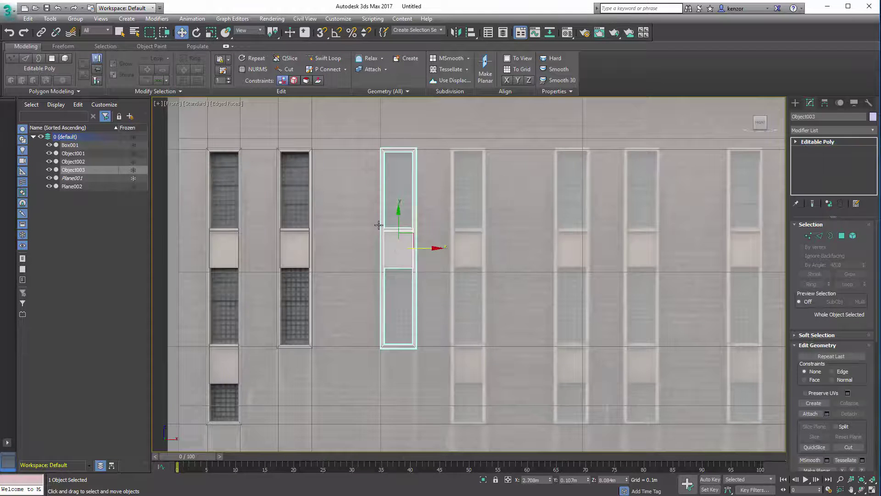
Try moving a panel vertex of the instanced window, undo the move, and leave vertex editing
alt+middle_drag(378, 225, 418, 252)
click(808, 235)
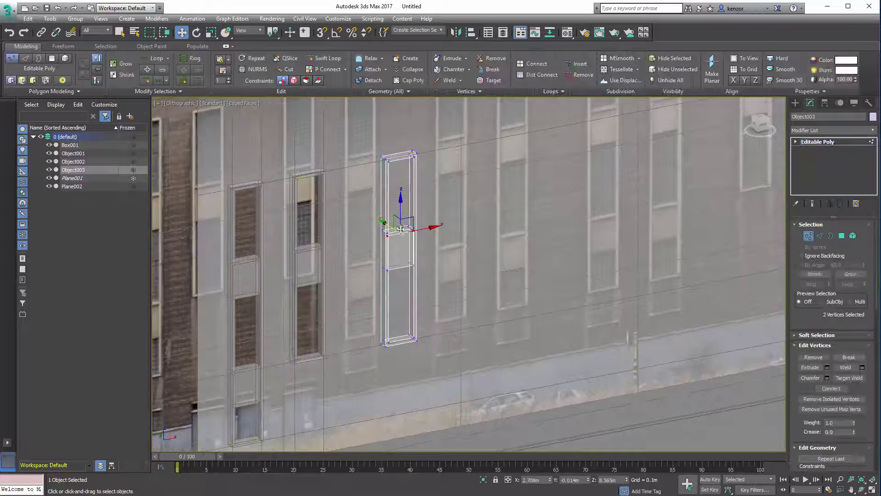
scroll(406, 217, up, 3)
click(410, 236)
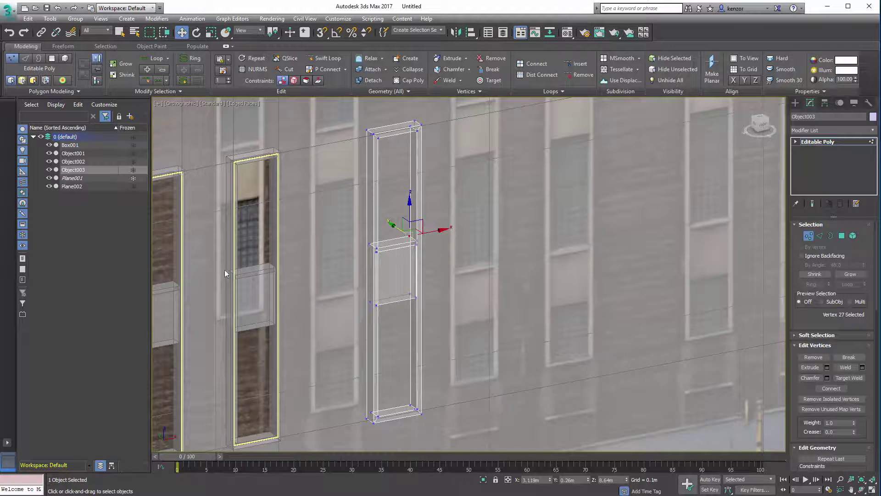
drag(396, 229, 354, 203)
key(ctrl+z)
click(809, 235)
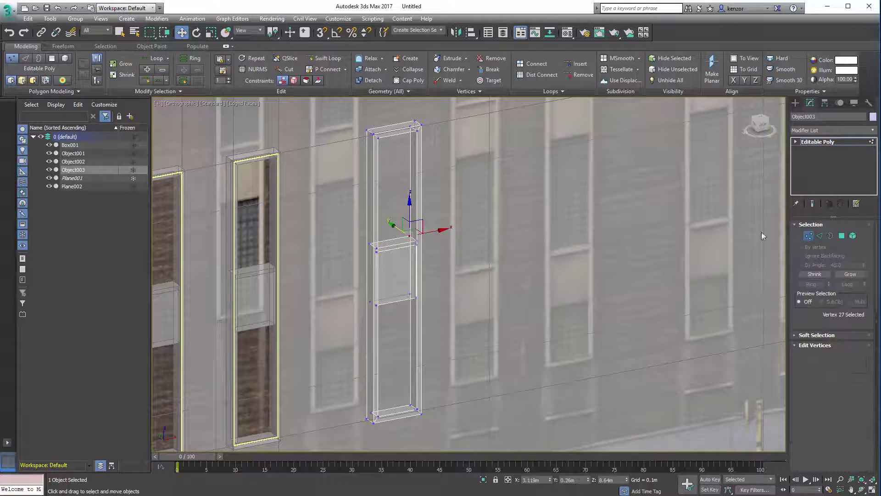
Clone the first, taller window as an instance onto the fourth opening, and shift it about 0.28 m sideways to align it in the Front view
scroll(498, 220, down, 5)
alt+middle_drag(467, 255, 417, 240)
scroll(411, 270, up, 3)
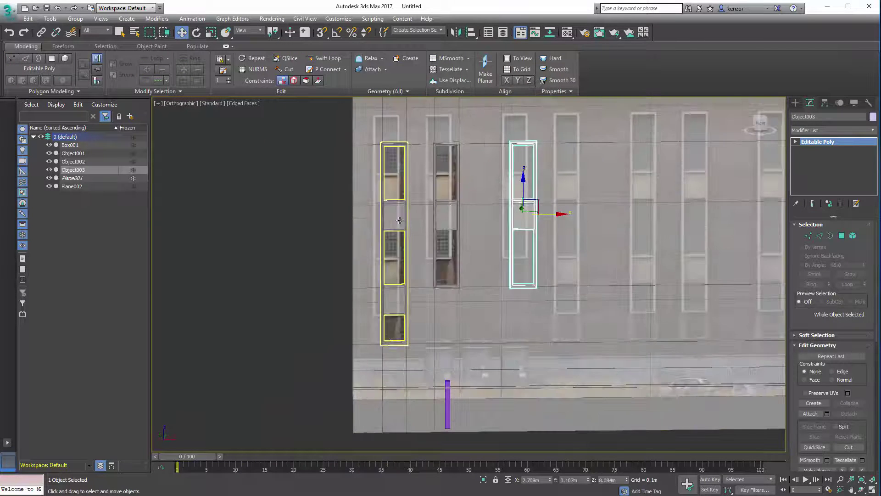
click(396, 227)
shift+drag(460, 216, 633, 216)
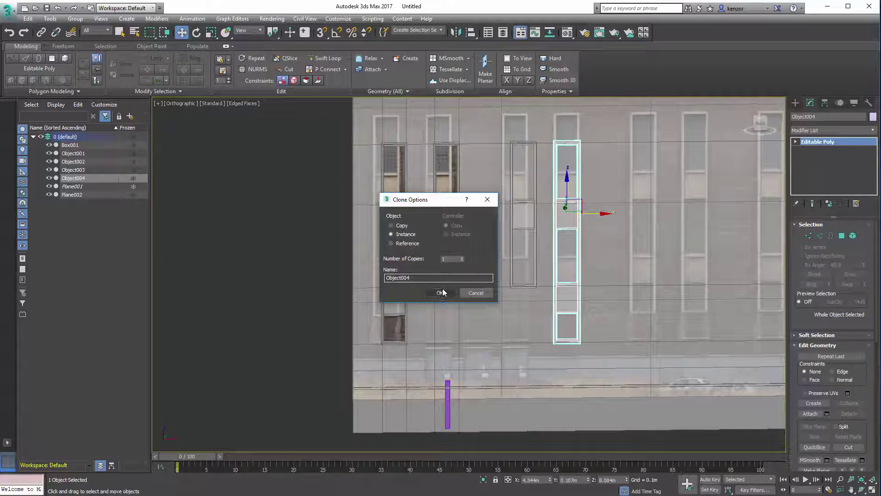
click(443, 292)
click(761, 123)
middle_drag(547, 216, 422, 259)
mouse_move(422, 259)
ctrl+alt+middle_down()
mouse_move(453, 240)
mouse_move(448, 255)
ctrl+alt+middle_up()
drag(447, 256, 453, 257)
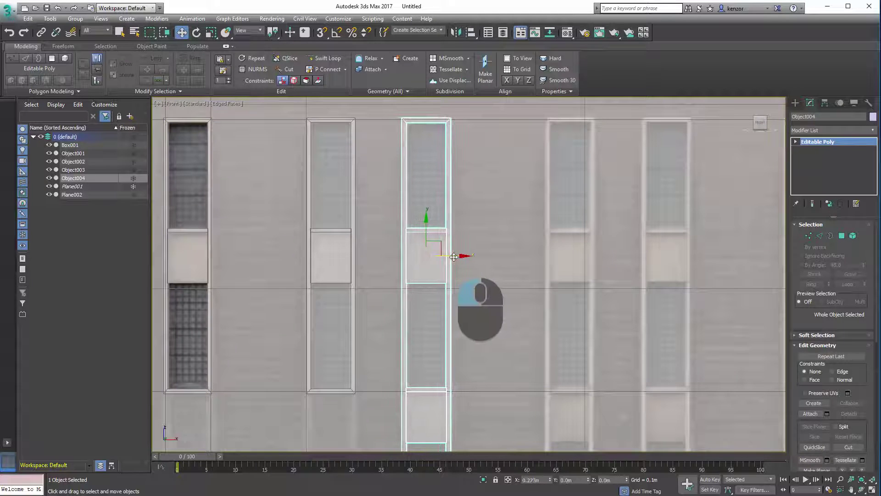
Clone the fourth window as single instances onto the fifth and sixth openings
ctrl+alt+middle_drag(453, 257, 358, 250)
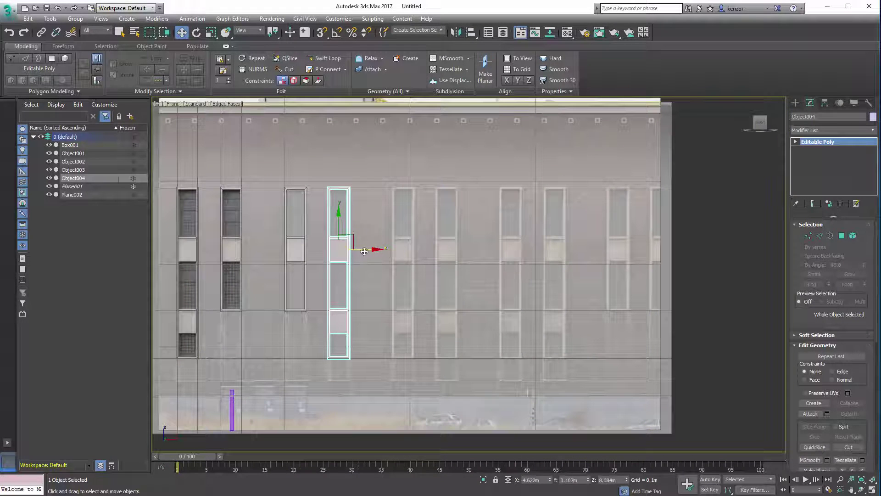
drag(366, 249, 429, 250)
click(439, 293)
scroll(442, 246, up, 3)
shift+drag(448, 249, 481, 248)
click(434, 290)
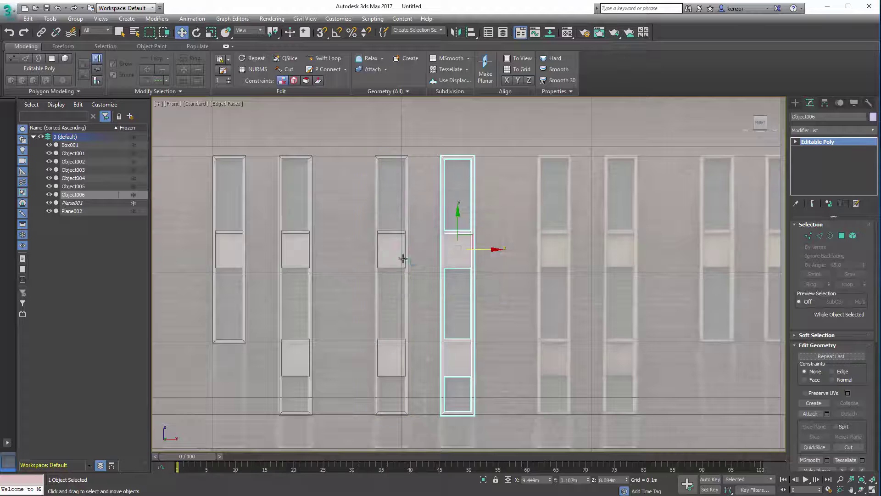
Select the fifth and sixth windows together and clone the pair as instances onto the seventh and eighth openings
ctrl+click(412, 258)
click(400, 253)
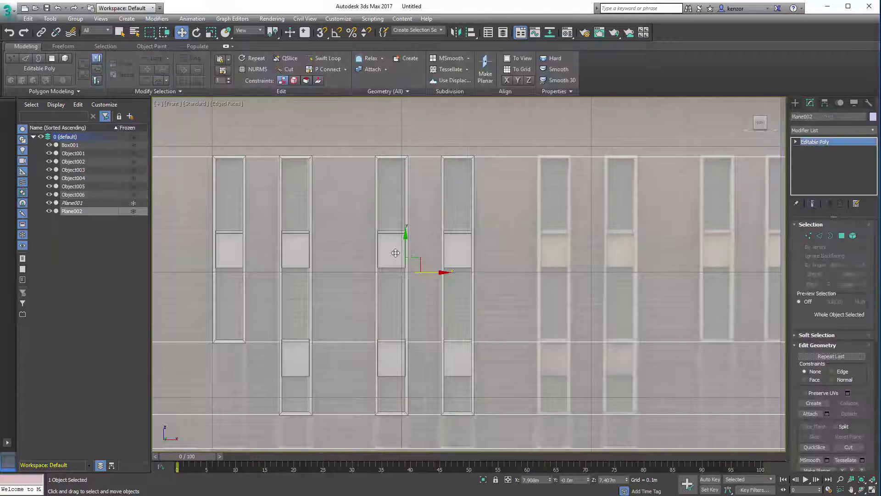
ctrl+click(445, 232)
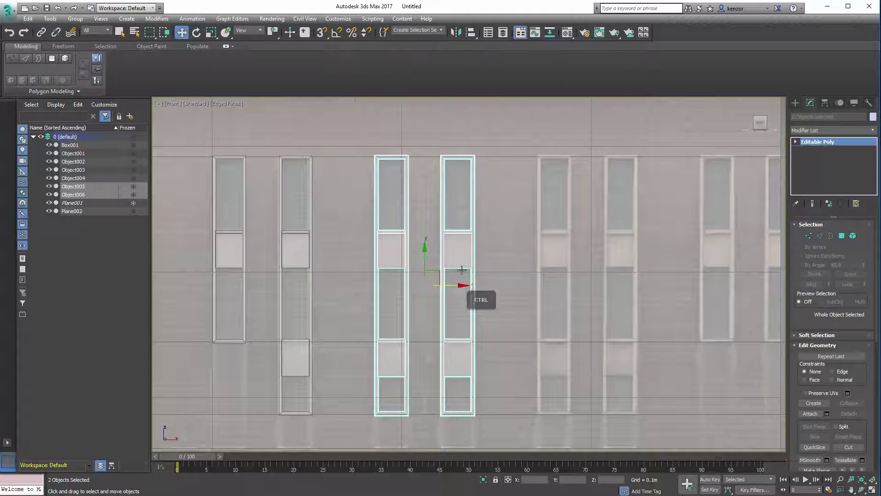
shift+drag(448, 285, 611, 269)
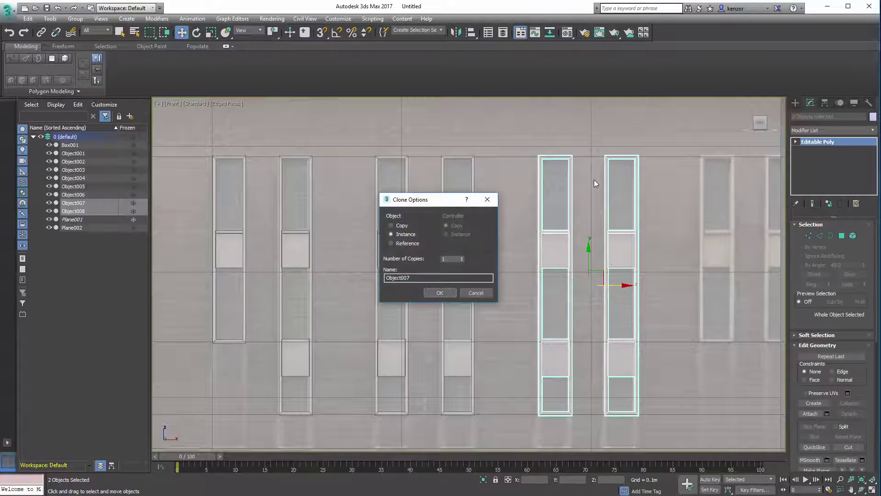
click(439, 294)
Clone the second, shorter window as an instance onto the ninth opening, and clone that one as an instance onto the tenth
scroll(380, 250, down, 5)
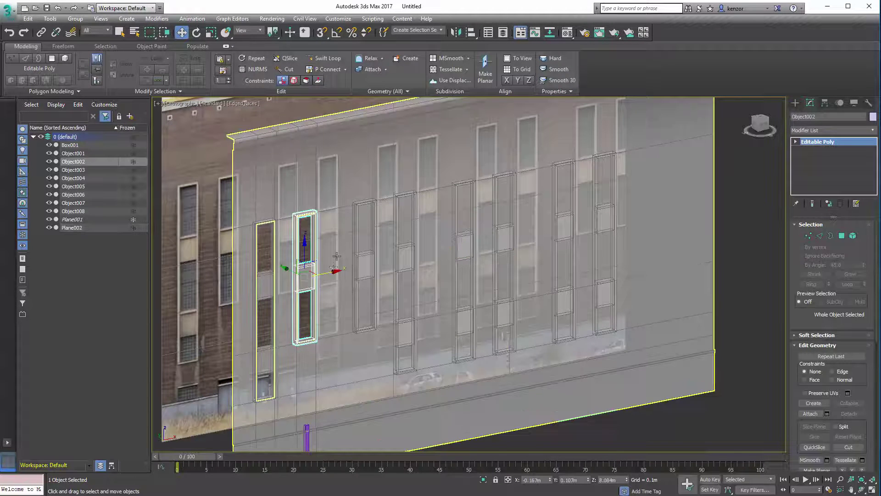
shift+drag(335, 268, 657, 207)
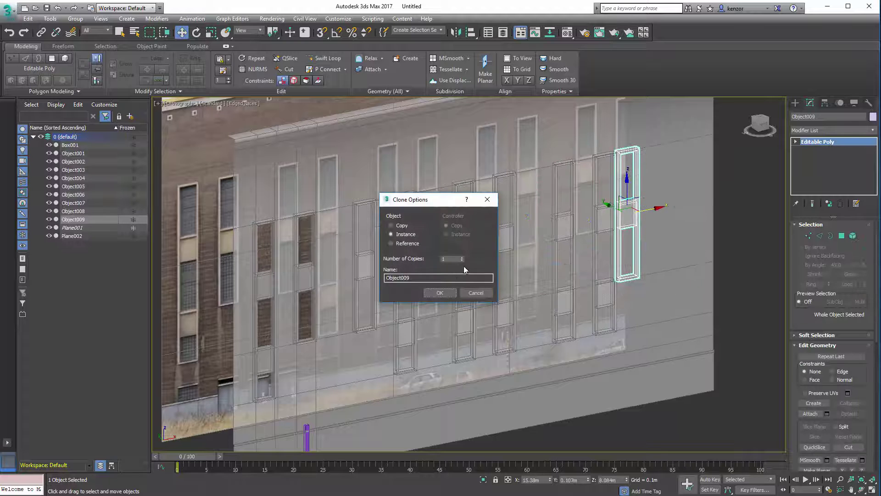
click(446, 294)
key(f)
scroll(455, 226, up, 5)
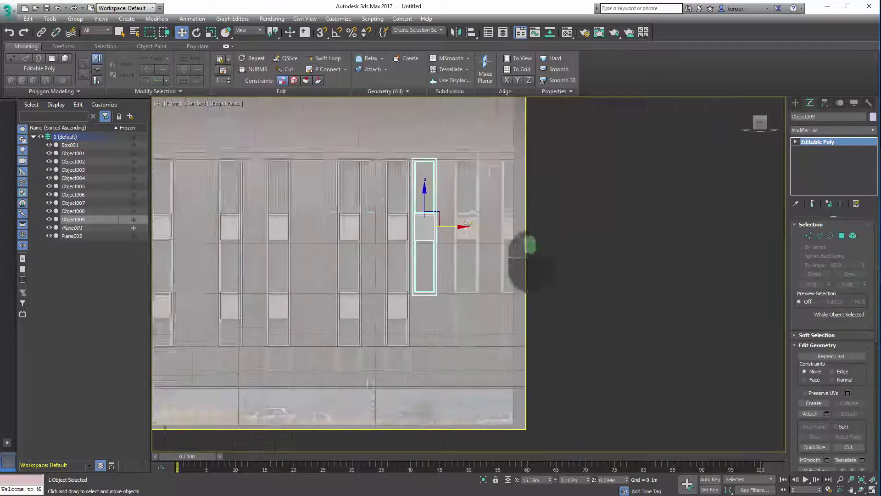
drag(388, 236, 543, 226)
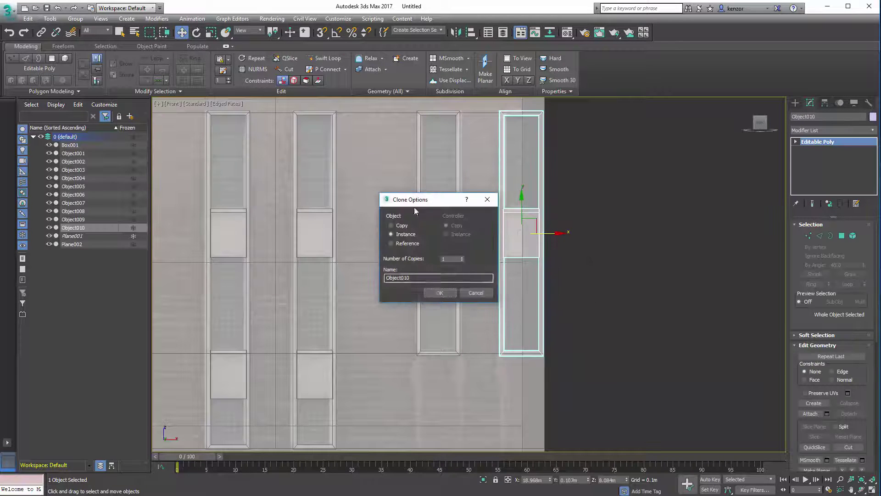
click(439, 293)
Examine the placed windows across the facade and the ground-level area below the first two openings
mouse_move(362, 215)
alt+middle_down()
mouse_move(353, 295)
mouse_move(499, 289)
alt+middle_up()
scroll(412, 260, down, 4)
alt+middle_drag(390, 278, 380, 262)
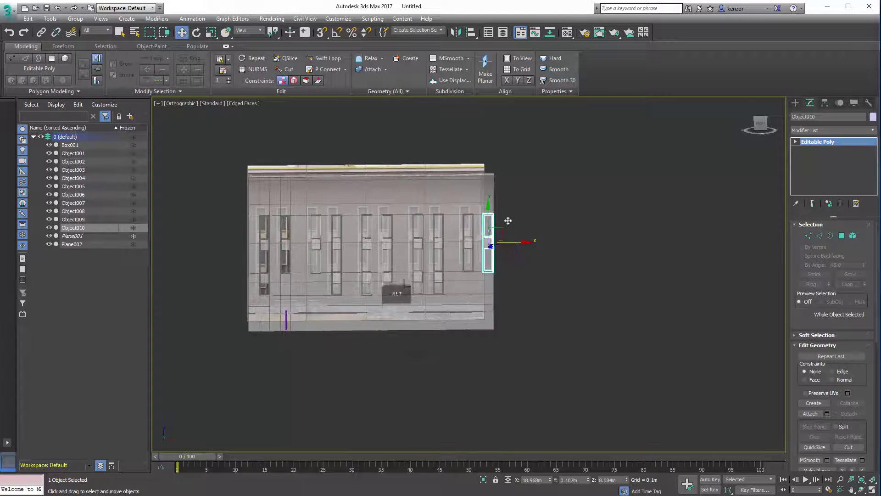
click(761, 124)
scroll(342, 156, up, 4)
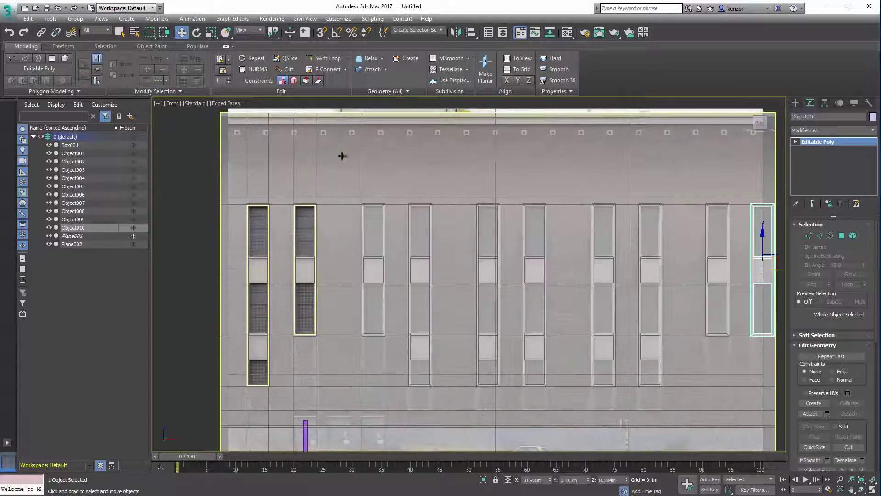
ctrl+alt+middle_drag(368, 225, 374, 200)
scroll(402, 181, down, 4)
middle_drag(401, 323, 435, 293)
ctrl+alt+middle_drag(375, 342, 397, 305)
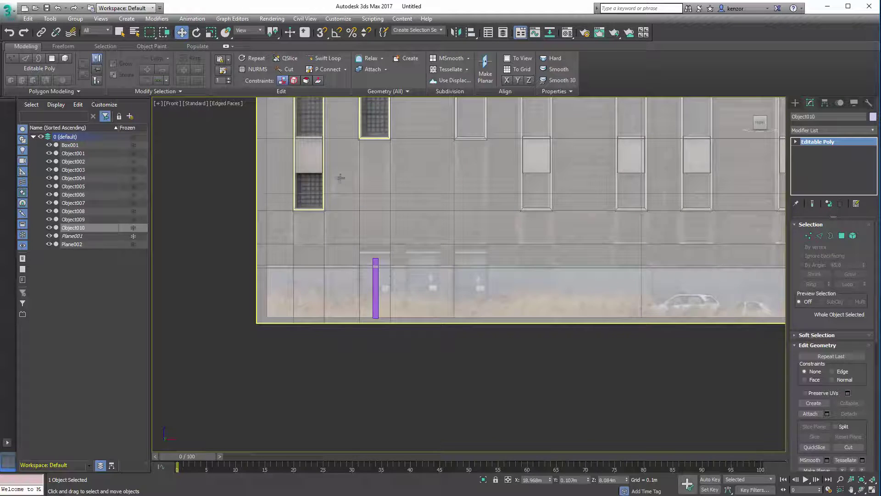
middle_drag(331, 184, 355, 263)
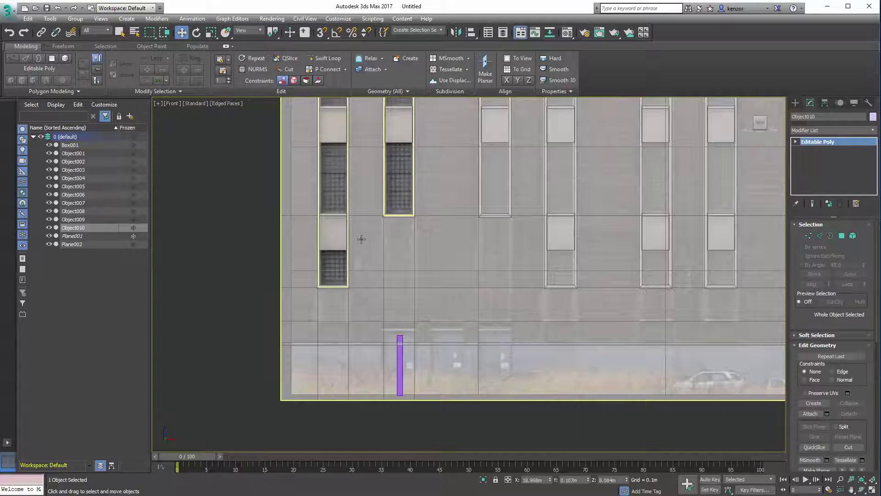
alt+middle_drag(366, 224, 361, 146)
Create a Fixed window in front of the facade, about 1.84 m wide, 0.2 m deep and 4.81 m high, and view it from the Front
click(796, 102)
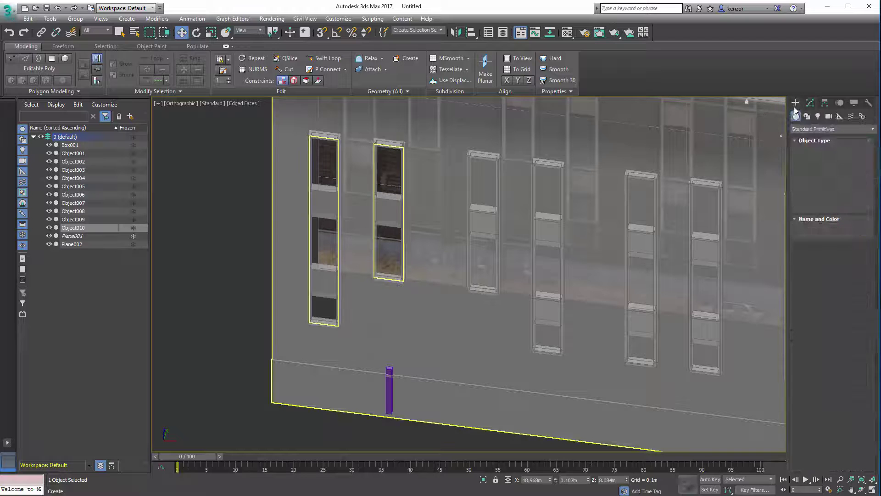
click(822, 129)
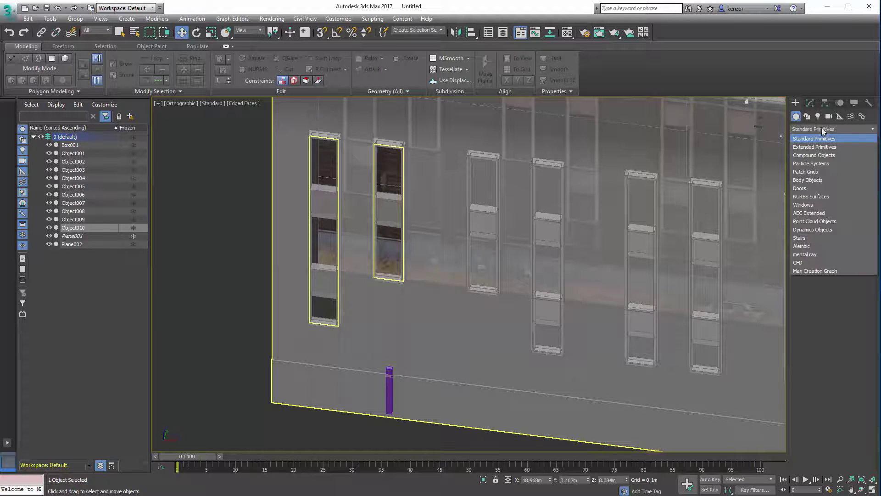
click(804, 205)
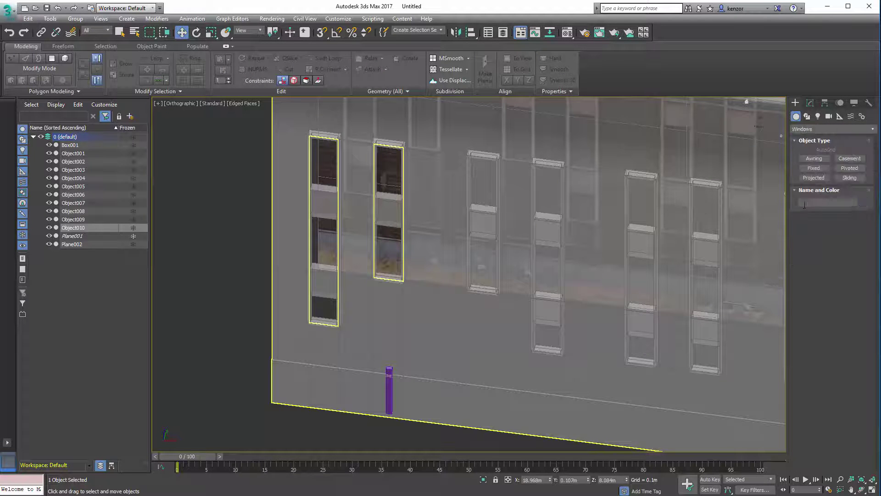
click(813, 169)
alt+middle_drag(316, 378, 338, 337)
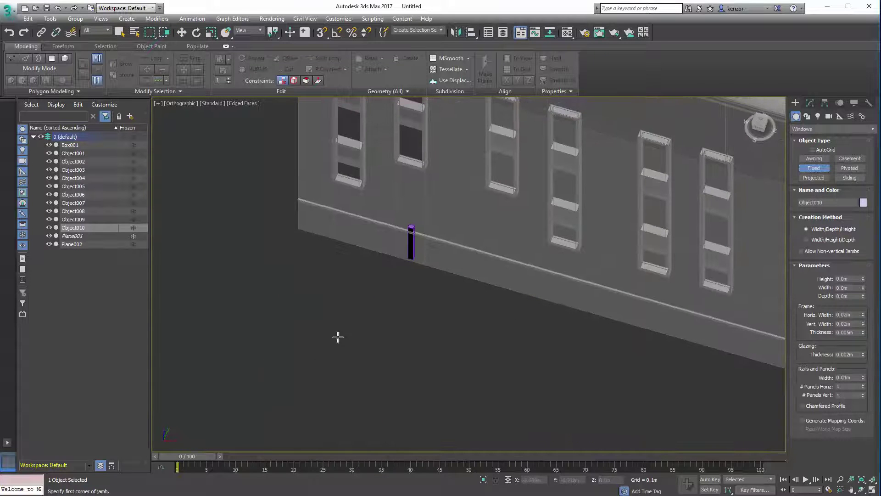
drag(272, 316, 331, 336)
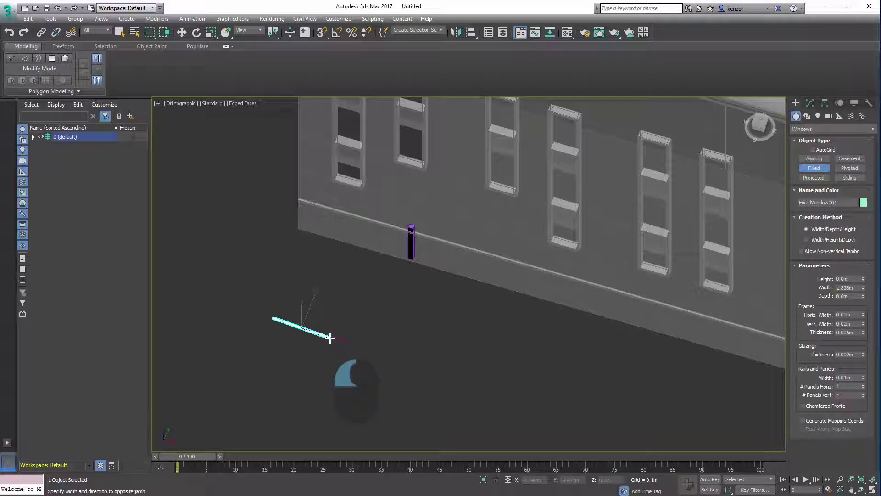
drag(330, 337, 331, 338)
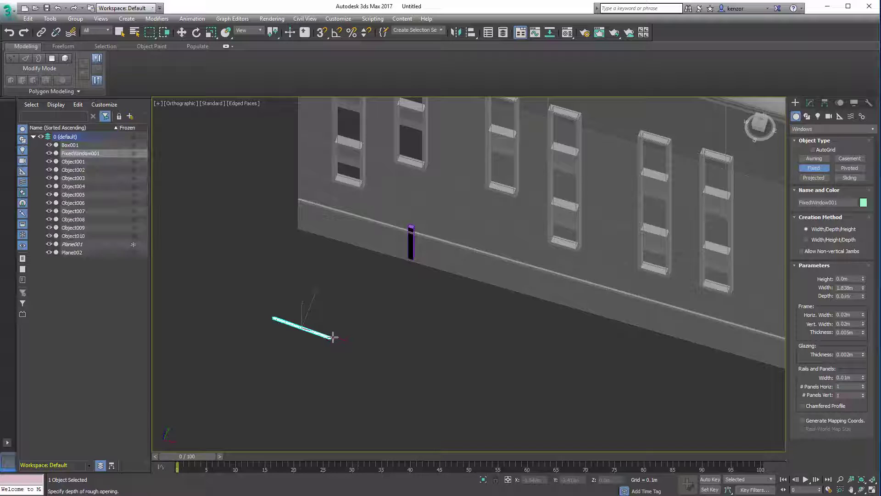
click(336, 334)
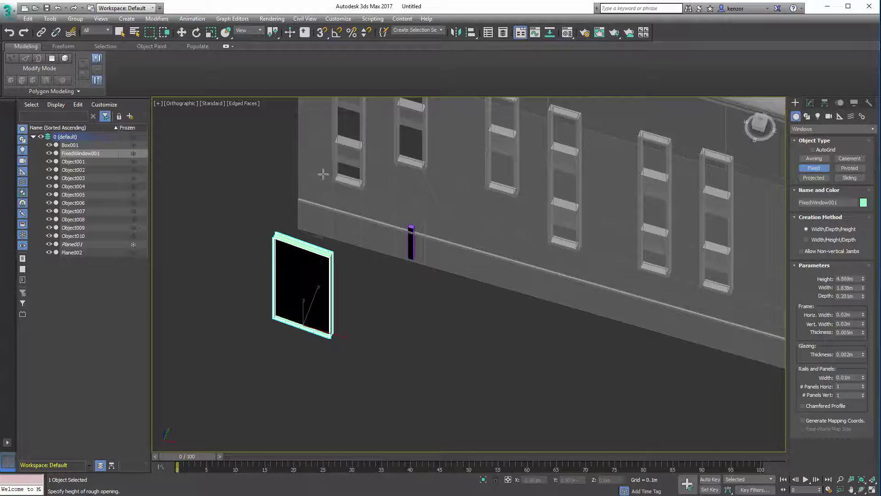
alt+middle_drag(385, 279, 410, 238)
click(757, 130)
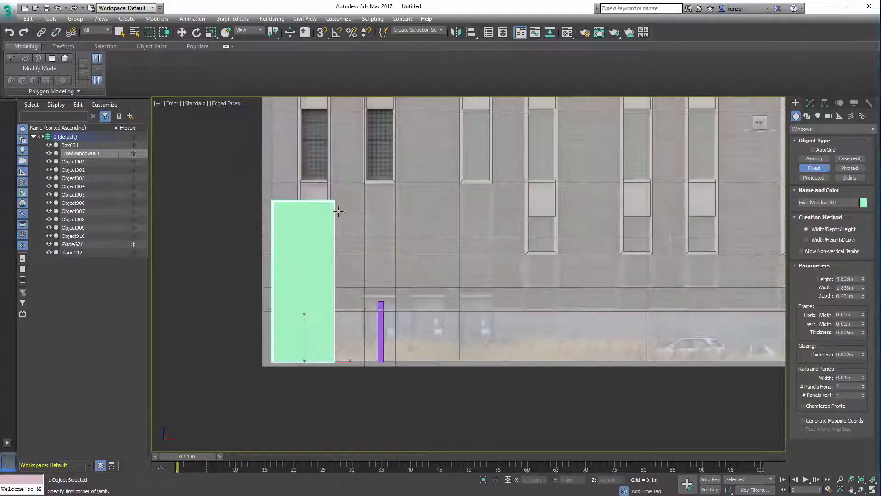
Make the fixed window see-through and move it up over the facade's first opening
scroll(339, 182, down, 5)
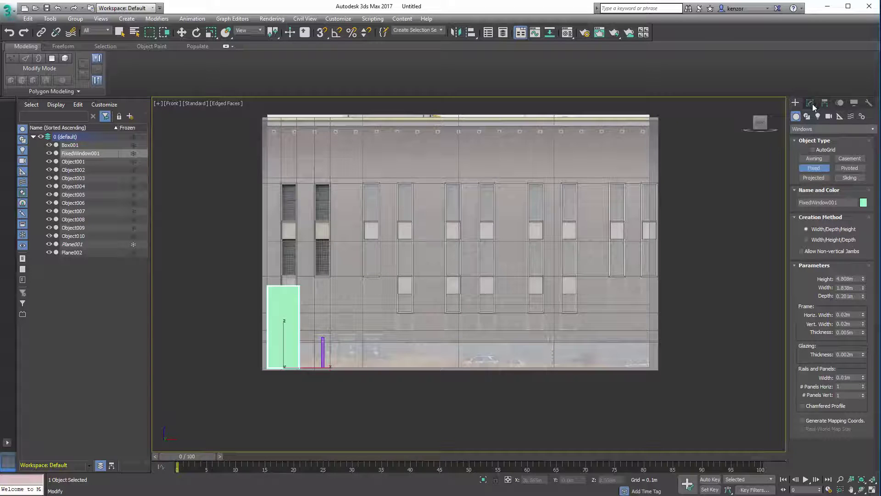
click(853, 103)
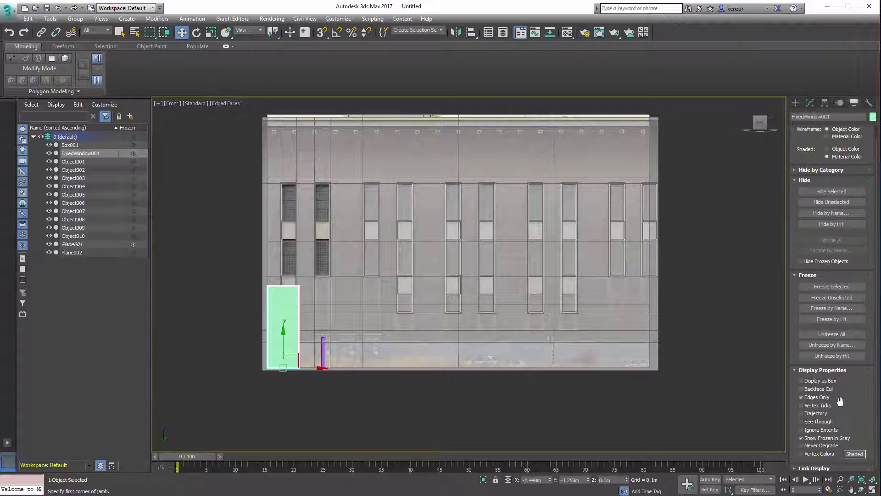
click(820, 422)
mouse_move(303, 336)
mouse_down()
mouse_move(318, 209)
mouse_move(310, 189)
mouse_up()
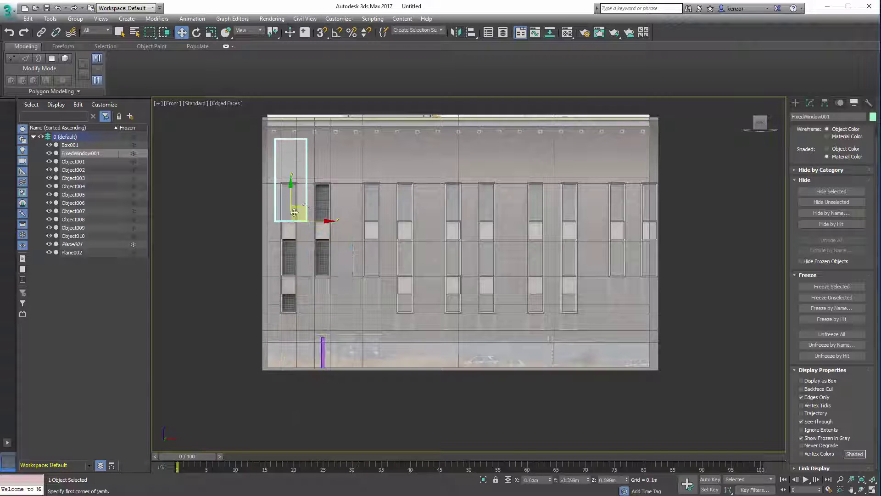
Align the fixed window's base with the bottom of the topmost opening and set its width to about 0.864 m
middle_drag(305, 187, 323, 255)
ctrl+alt+middle_drag(310, 296, 305, 347)
middle_drag(304, 346, 385, 223)
ctrl+alt+middle_drag(317, 301, 304, 333)
middle_drag(304, 334, 362, 291)
drag(374, 288, 346, 297)
click(810, 103)
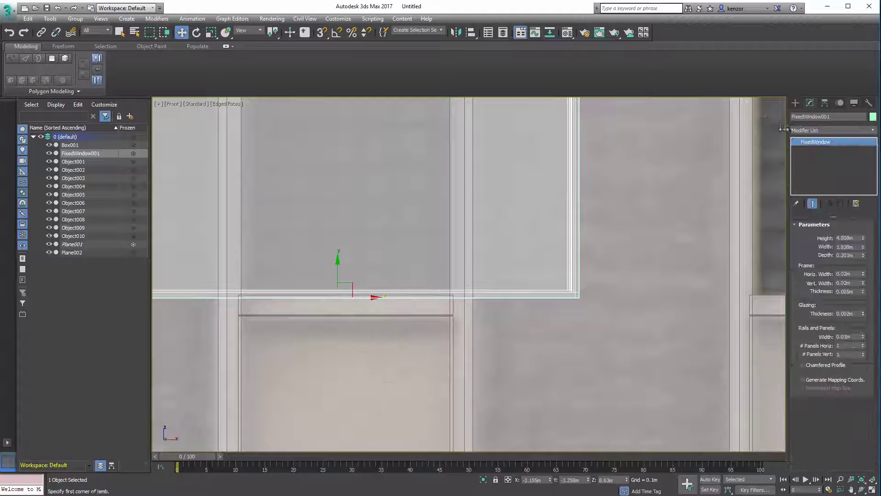
drag(861, 251, 847, 271)
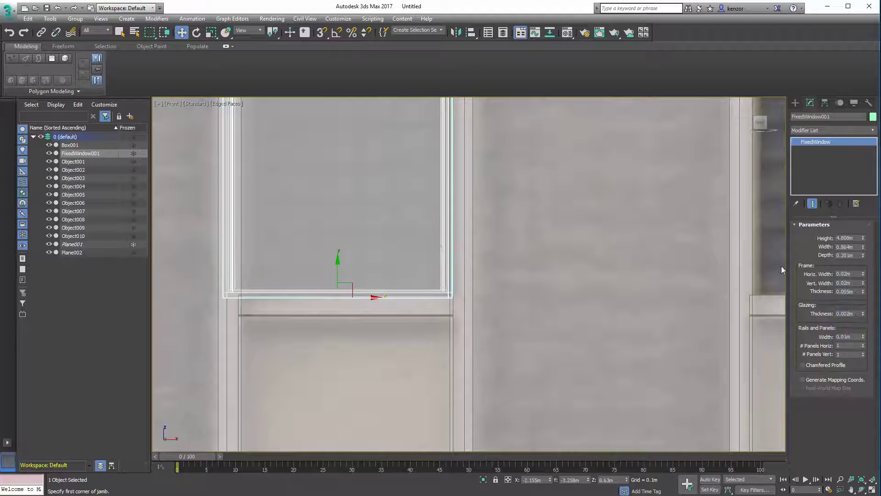
Straighten the fixed window in plan by setting its absolute world Z rotation to 0
alt+middle_drag(407, 256, 531, 260)
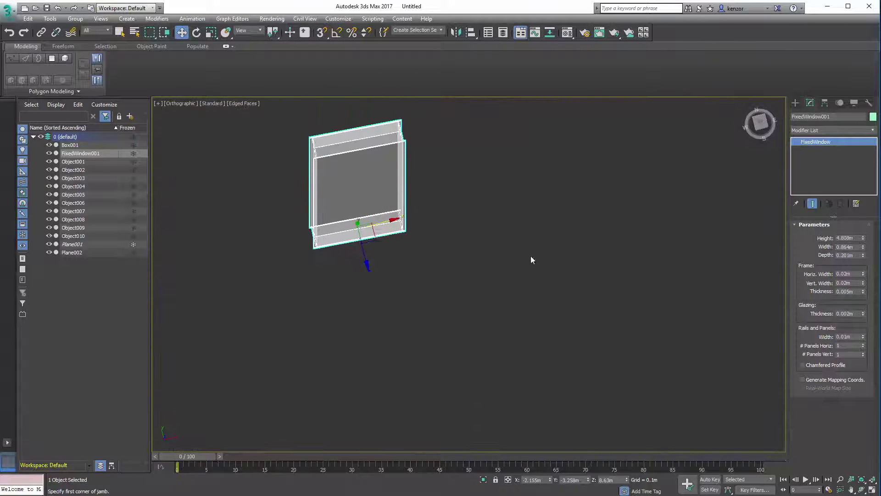
click(757, 127)
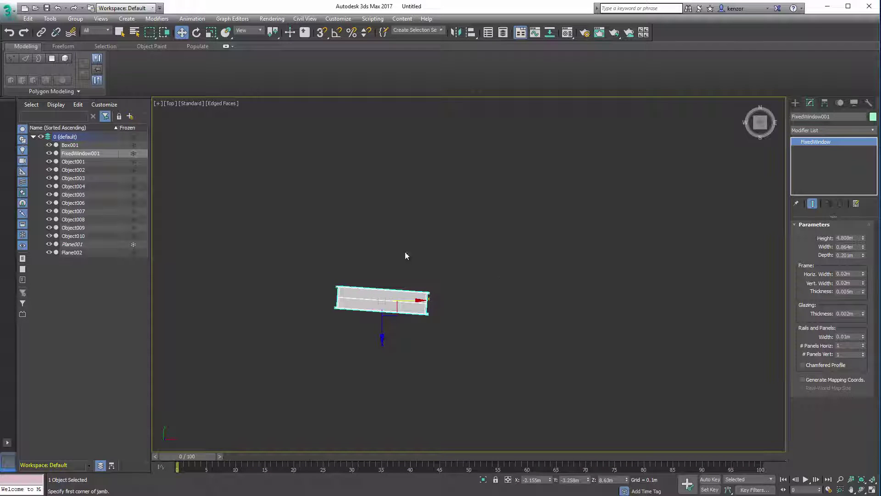
right_click(196, 33)
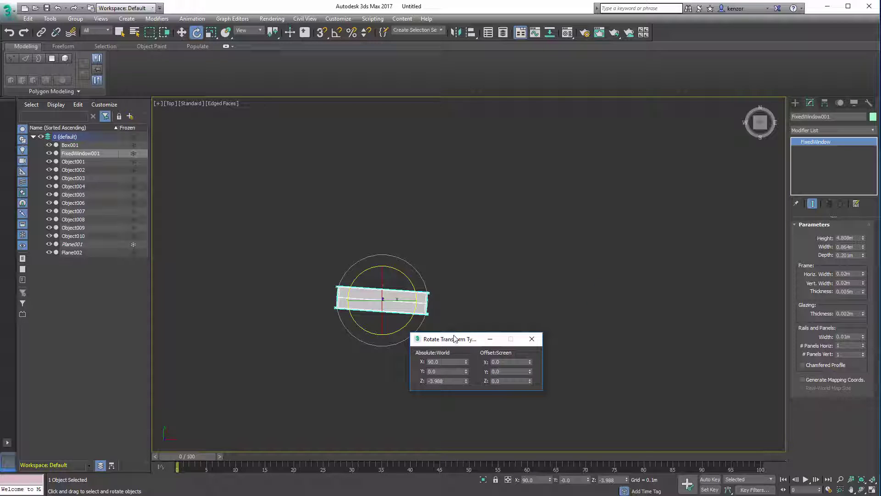
drag(454, 339, 494, 270)
drag(488, 312, 436, 320)
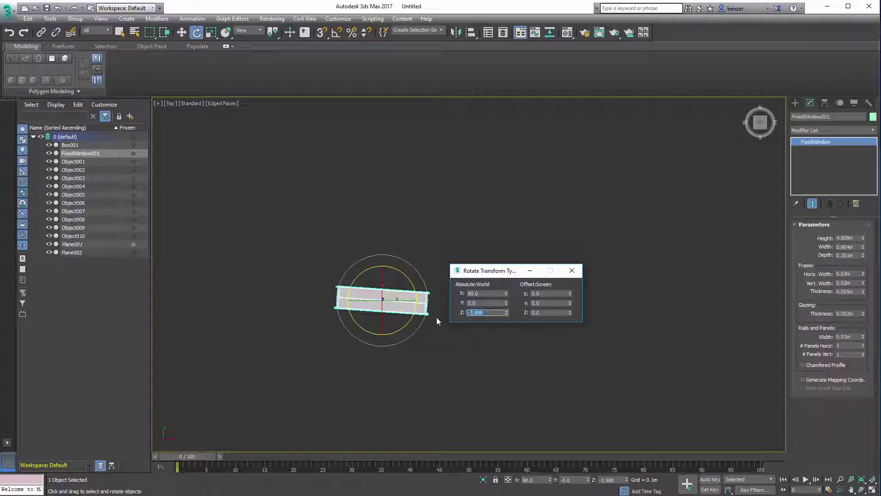
text(90)
key(Return)
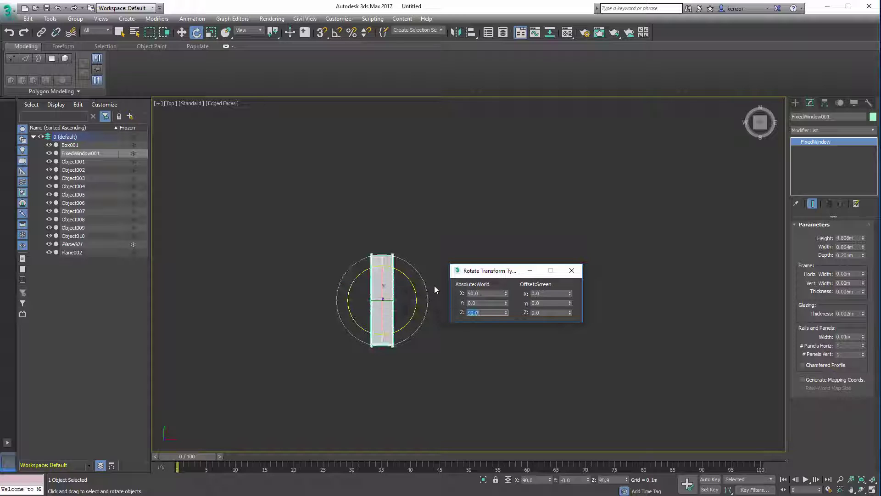
text(0)
key(Return)
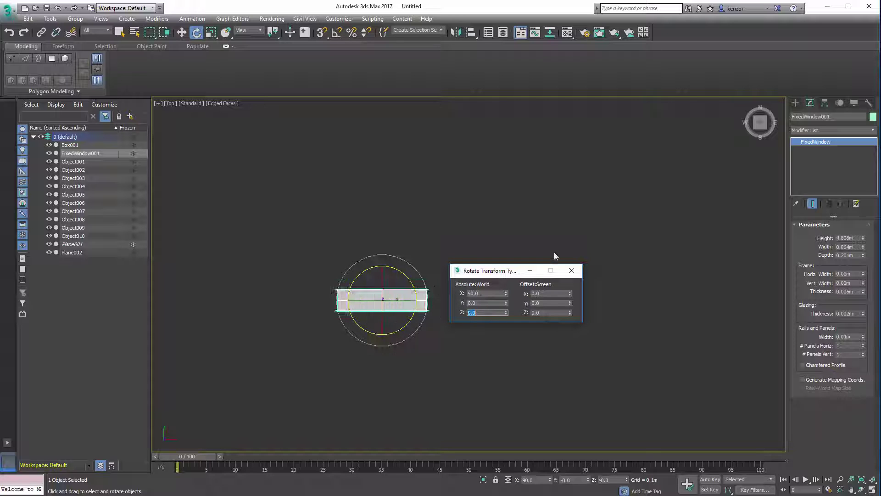
click(572, 270)
In the Front view, shift the fixed window horizontally to centre it on the first opening
alt+middle_drag(565, 265, 512, 244)
key(f)
key(z)
middle_drag(512, 245, 405, 246)
middle_drag(387, 291, 394, 269)
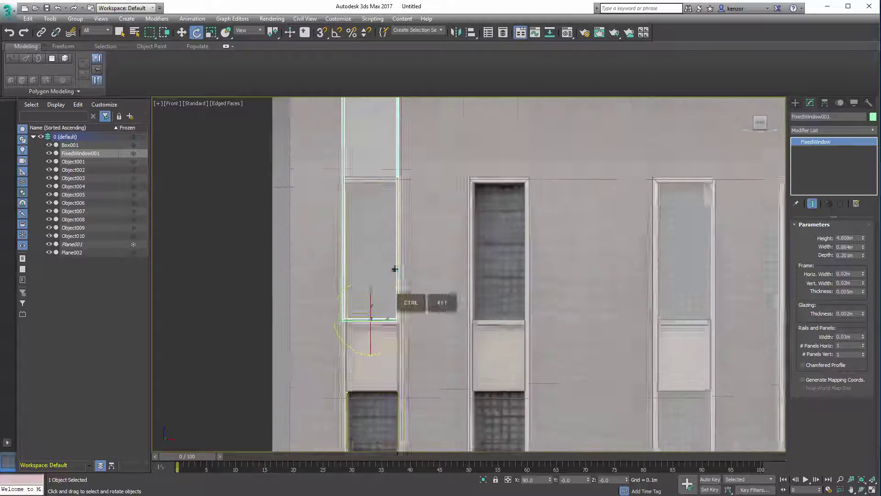
scroll(394, 268, up, 5)
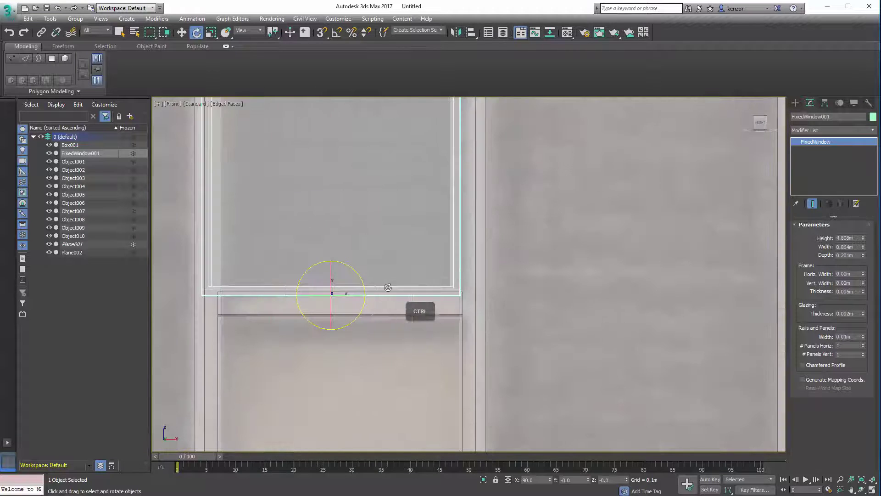
key(w)
drag(356, 291, 364, 294)
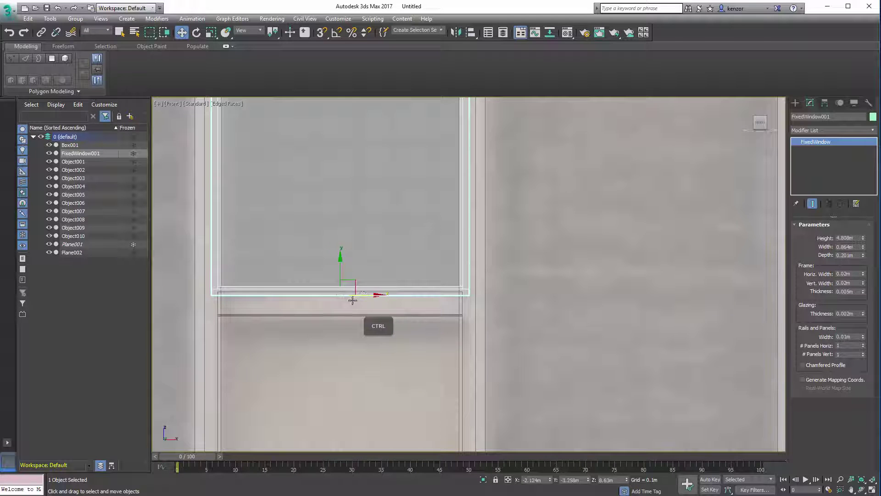
Set the fixed window's width to about 0.82 m and shorten its height to about 2.1 m to fit the opening
click(208, 304)
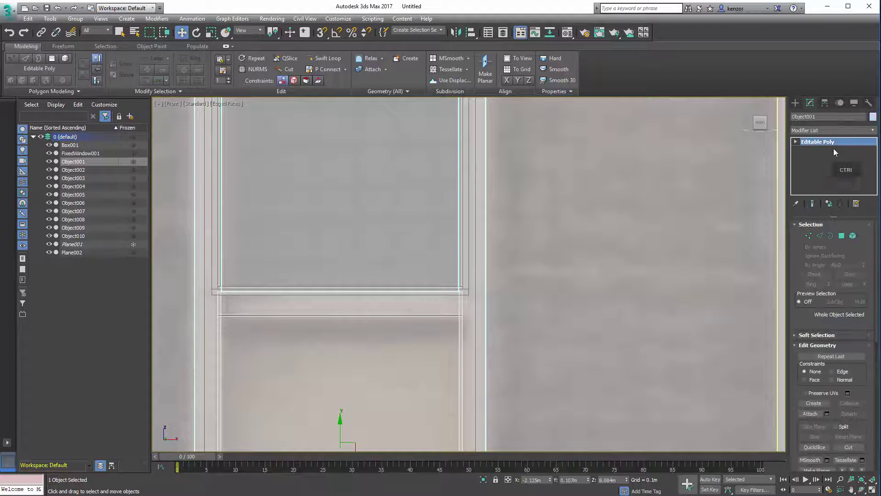
click(381, 291)
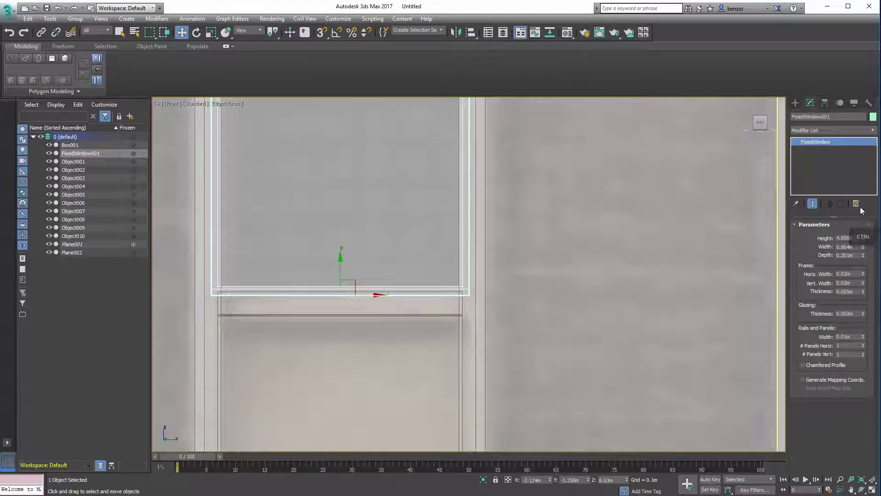
drag(862, 251, 863, 264)
scroll(379, 246, down, 5)
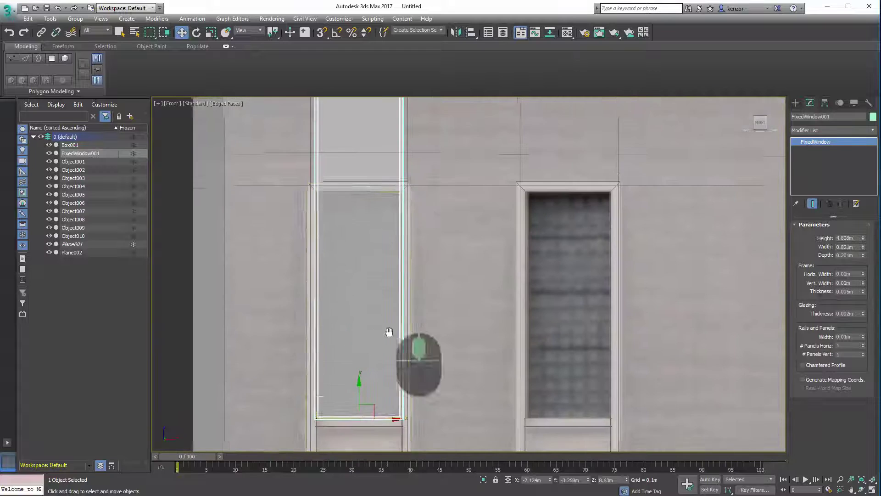
drag(862, 237, 850, 266)
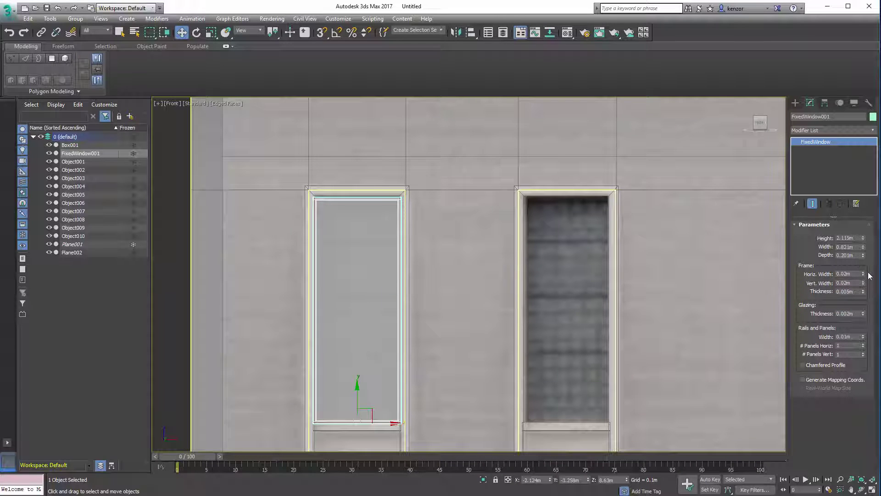
Set the frame widths to 0.05 m horizontal and 0.058 m vertical, and fit the window to 0.872 m by 2.158 m
drag(863, 275, 864, 240)
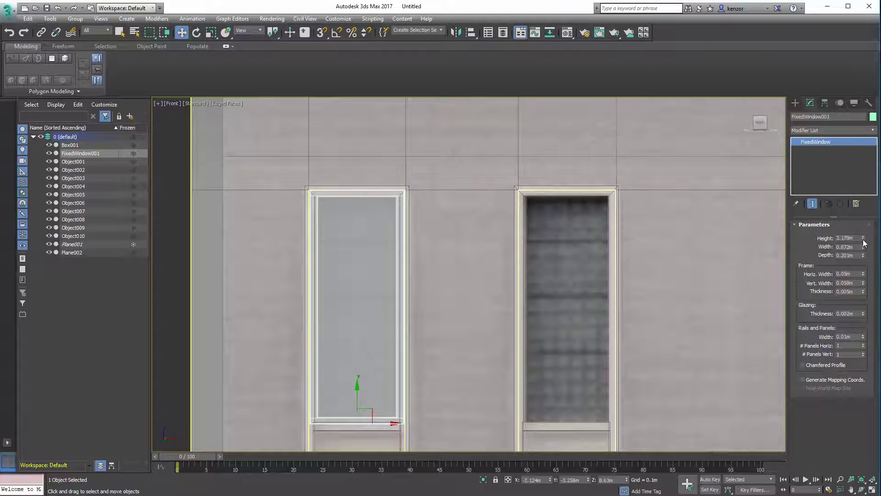
drag(358, 398, 359, 399)
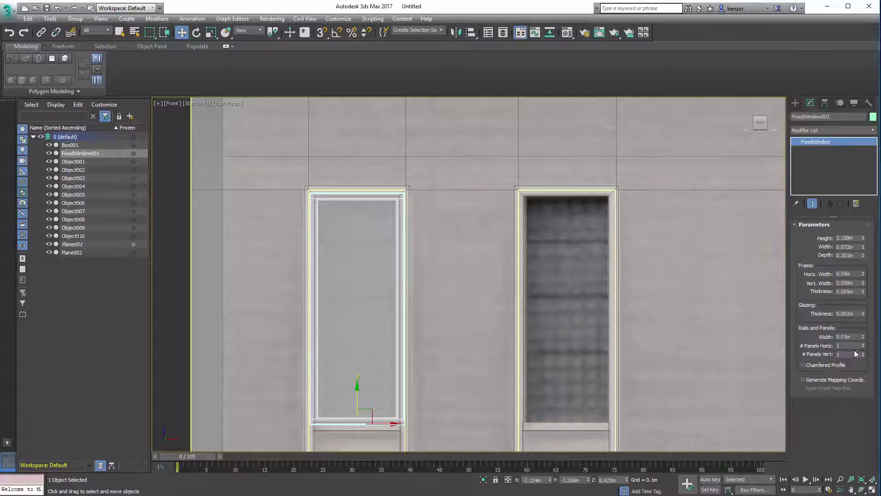
Divide the fixed window's glazing into 6 horizontal and 13 vertical panels
click(863, 344)
click(863, 344)
click(863, 344)
click(863, 344)
click(862, 344)
drag(863, 353, 863, 349)
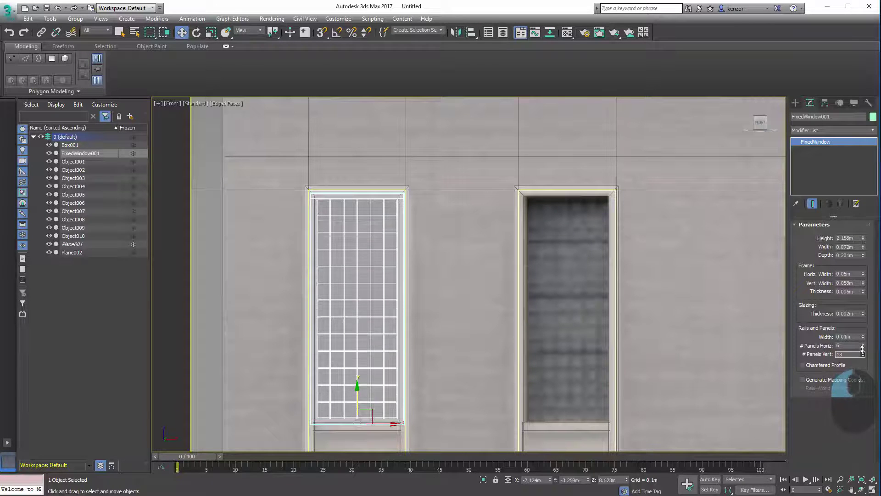
Set the glazing thickness to 0.01 m, the rail width to 0.013 m and the frame thickness to 0.044 m
alt+middle_drag(411, 287, 427, 251)
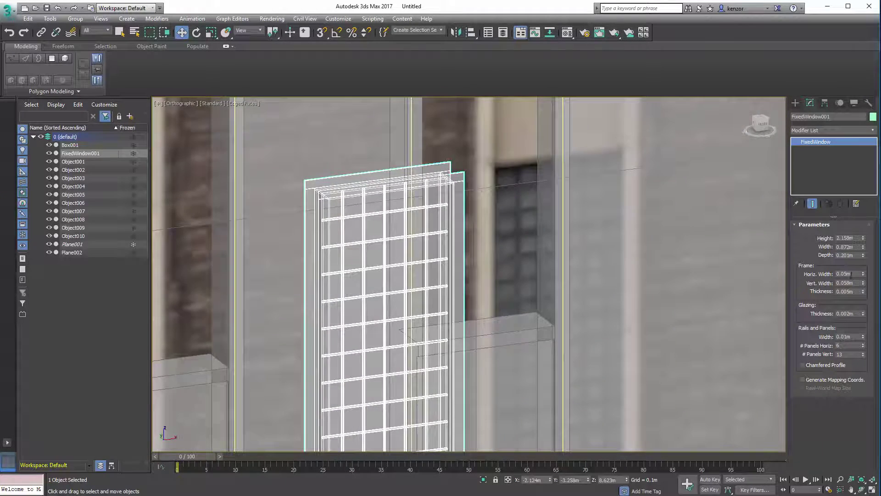
double_click(846, 314)
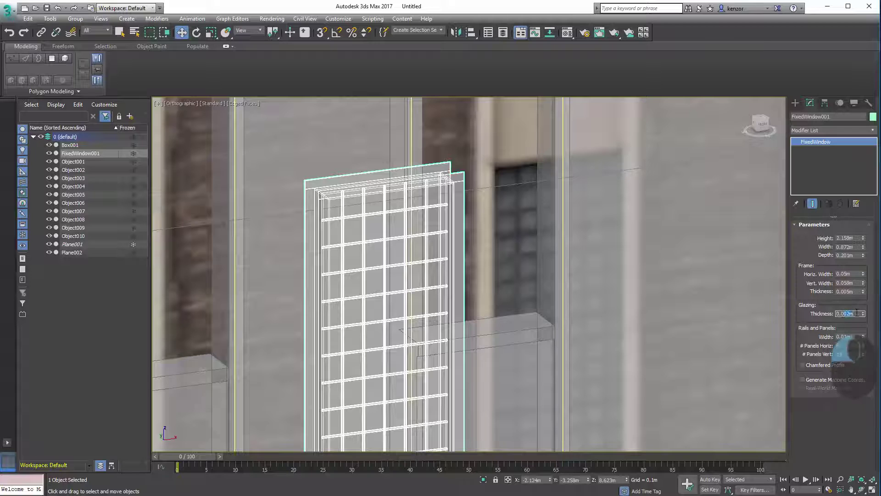
text(0.01)
key(Return)
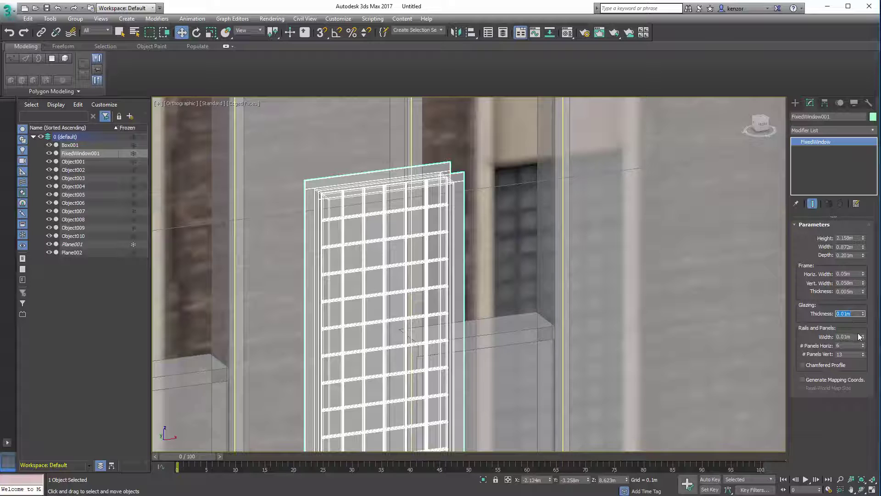
drag(863, 335, 850, 114)
mouse_move(422, 220)
alt+middle_down()
mouse_move(480, 223)
mouse_move(456, 216)
mouse_move(481, 278)
mouse_move(464, 252)
alt+middle_up()
key(F3)
key(F3)
key(F4)
key(F4)
Clone the gridded fixed window downward as an instance onto the middle opening of the first window strip
scroll(459, 218, down, 6)
middle_drag(465, 252, 482, 233)
key(f)
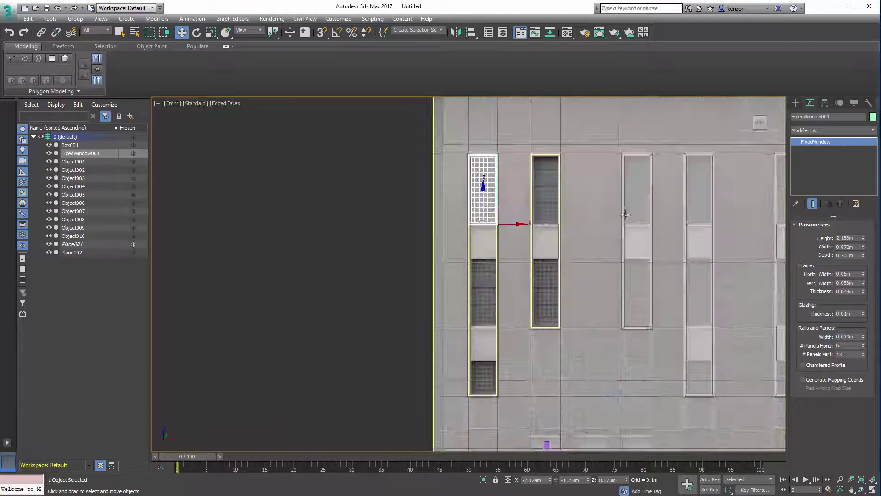
middle_drag(545, 246, 394, 235)
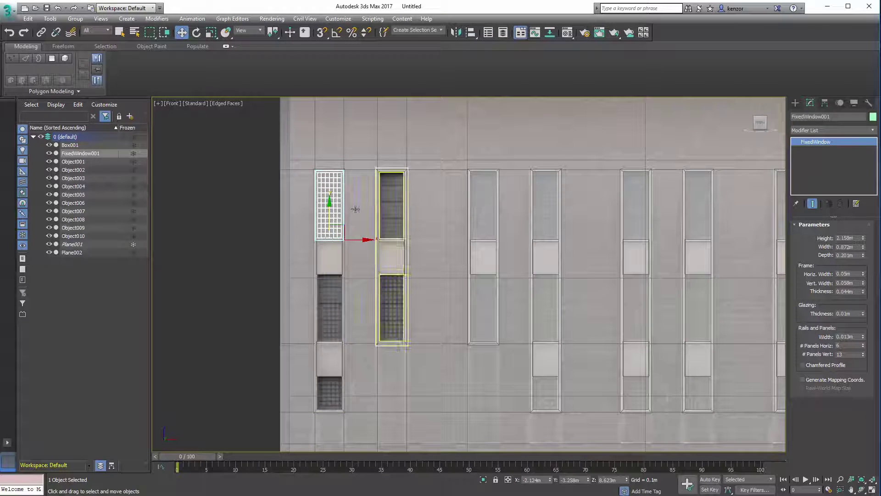
key(shift)
mouse_move(329, 214)
shift+mouse_down()
mouse_move(327, 298)
mouse_move(318, 315)
shift+mouse_up()
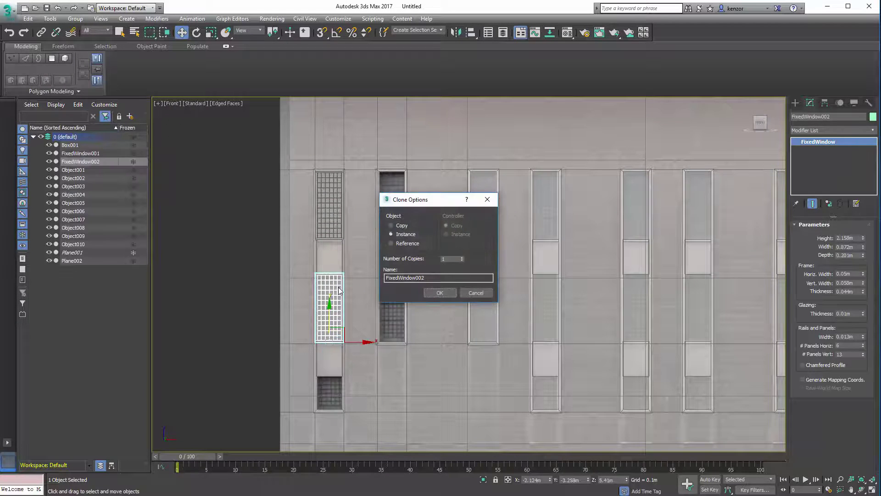
click(440, 293)
Select both fixed windows in the Left view and move them back into the facade wall
scroll(354, 262, up, 5)
scroll(317, 296, down, 3)
alt+middle_drag(316, 296, 436, 277)
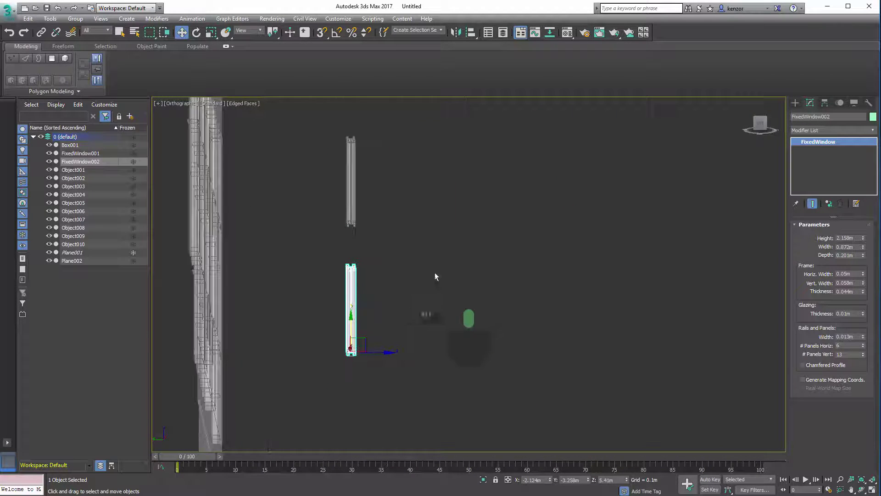
click(760, 124)
drag(535, 389, 495, 318)
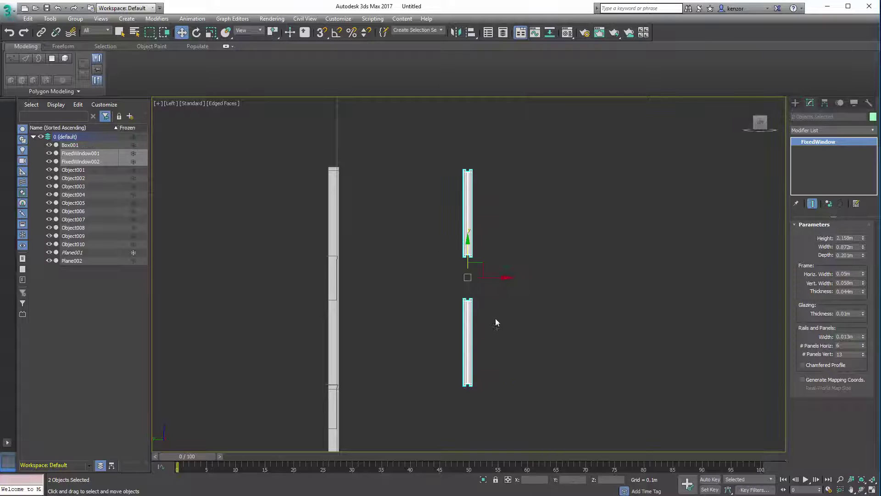
drag(499, 277, 361, 288)
alt+middle_drag(384, 267, 264, 275)
middle_drag(354, 289, 341, 264)
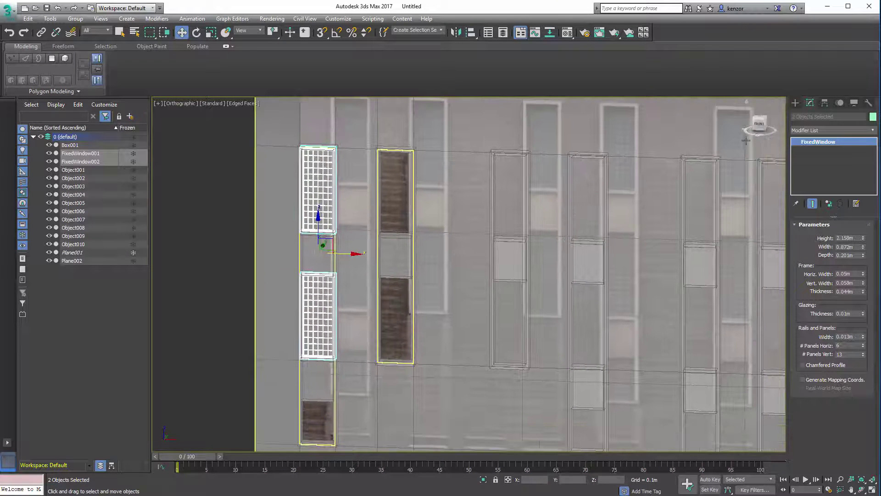
Clone the lower fixed window as an instance down to the bottom of the first window strip
click(758, 124)
middle_drag(287, 401, 334, 298)
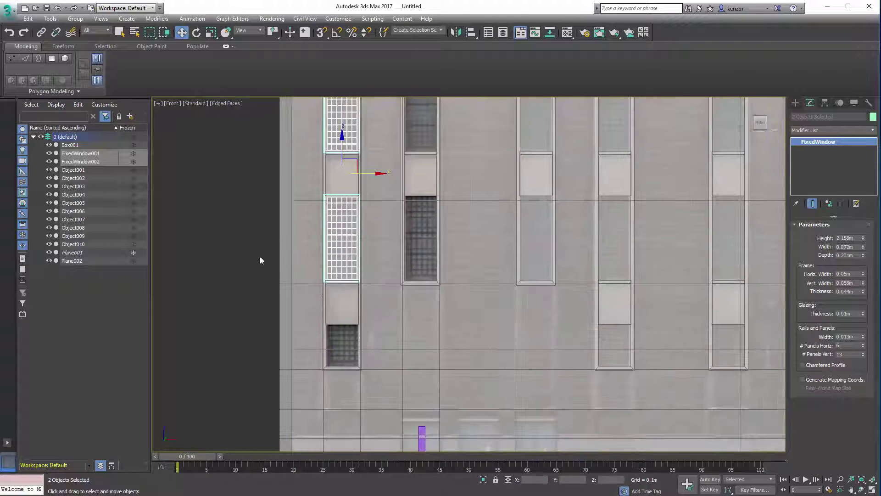
scroll(247, 268, up, 2)
click(218, 293)
click(369, 247)
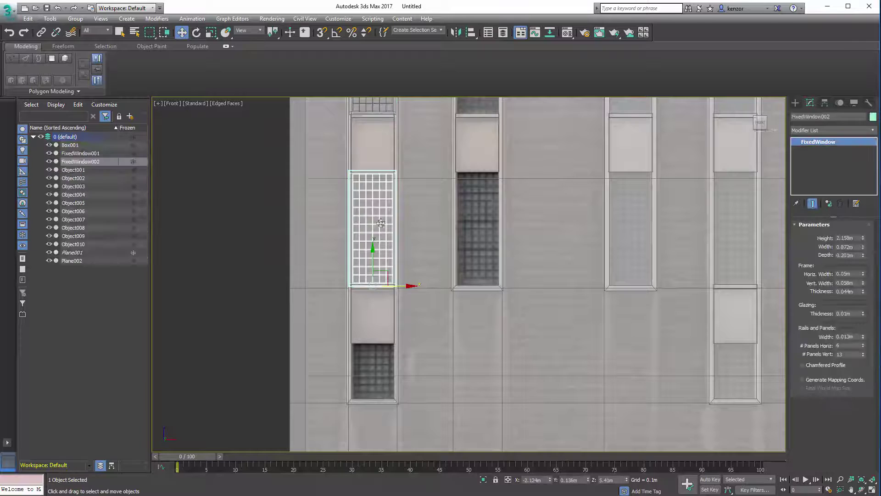
shift+drag(372, 260, 373, 372)
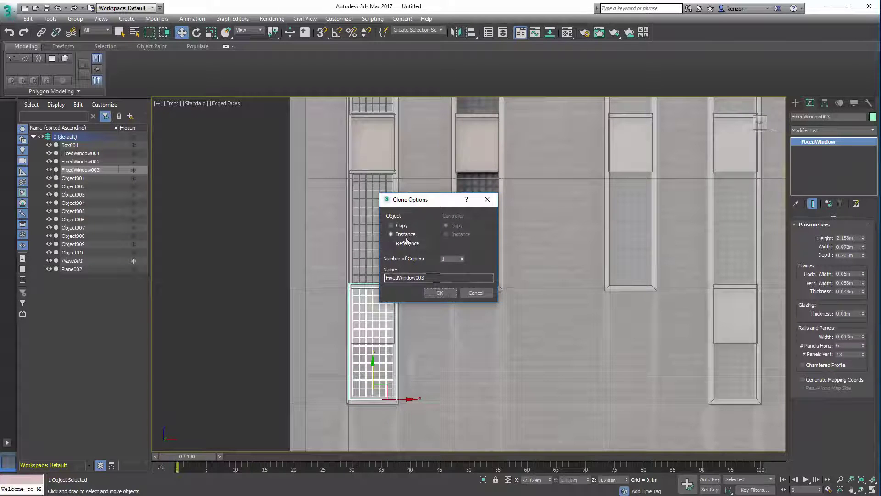
click(440, 293)
alt+middle_drag(442, 299, 789, 246)
drag(864, 243, 864, 321)
key(ctrl+z)
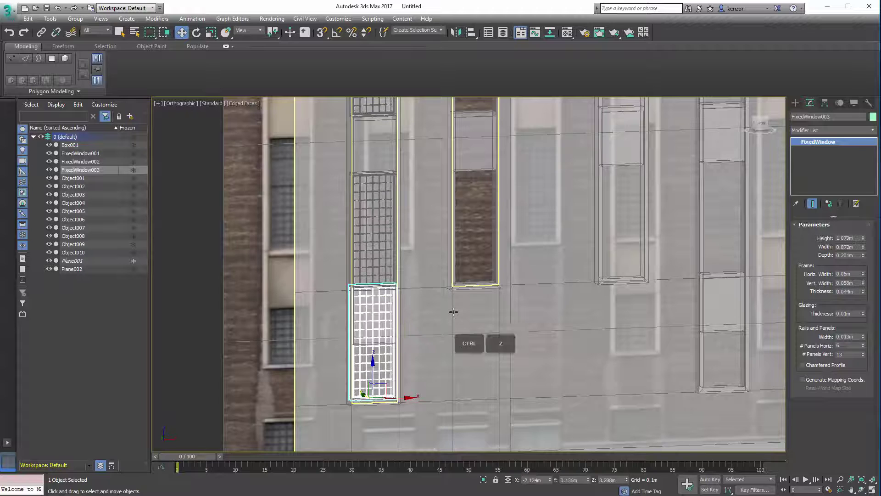
Make the lowest fixed window unique and set its height to 1.079 m
click(829, 205)
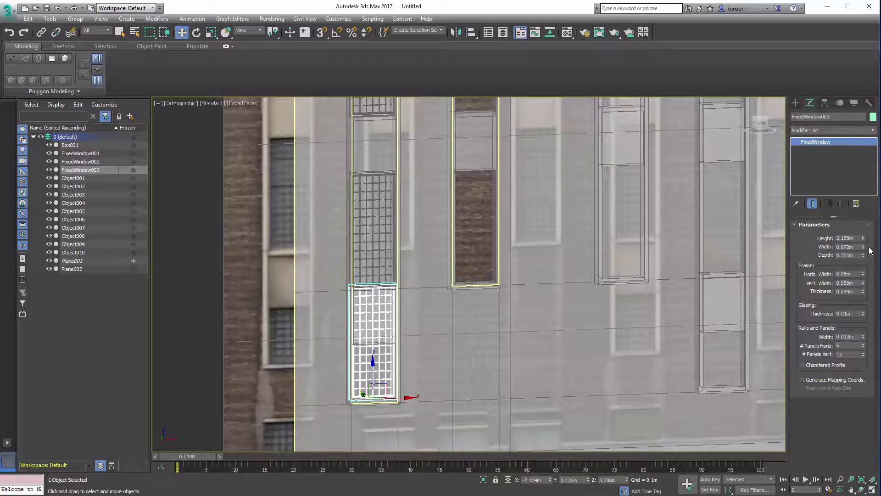
drag(864, 243, 850, 262)
Set the lowest fixed window's vertical panel count to 6
click(762, 123)
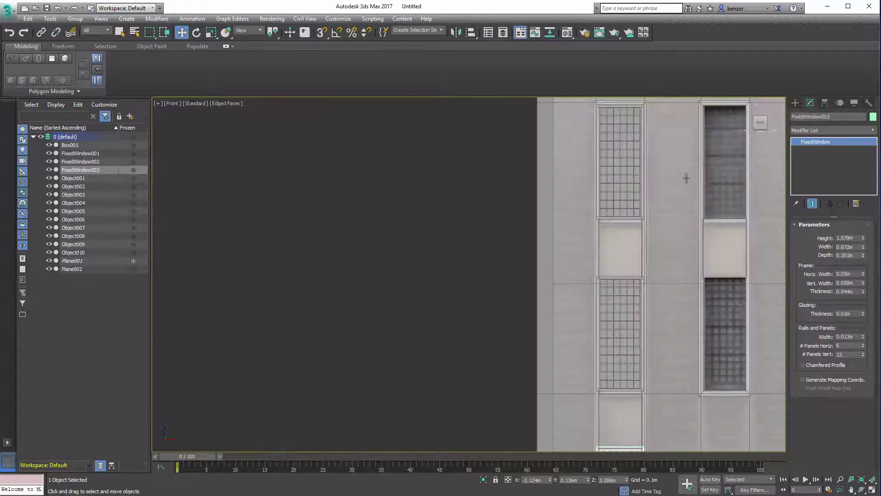
middle_drag(423, 297, 224, 276)
ctrl+alt+middle_drag(407, 371, 399, 316)
middle_drag(381, 328, 317, 114)
middle_drag(369, 362, 351, 210)
middle_drag(355, 334, 366, 197)
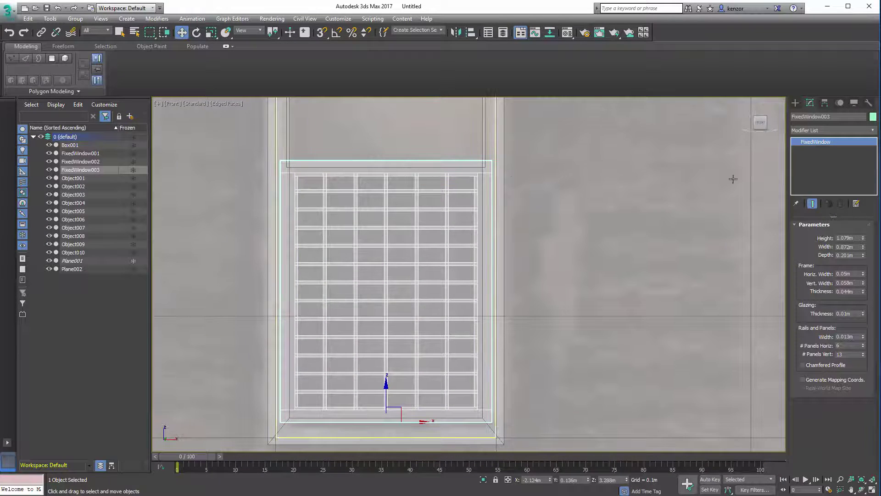
drag(864, 357, 865, 359)
click(863, 352)
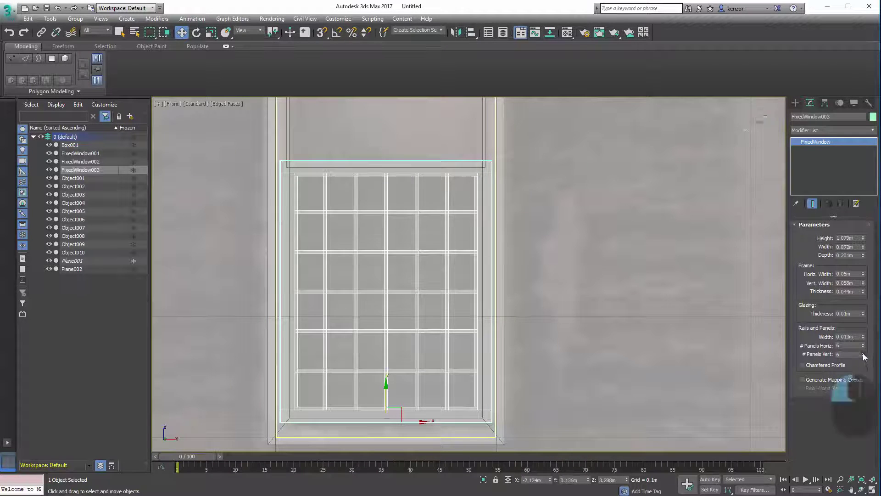
ctrl+alt+middle_drag(515, 284, 508, 326)
middle_drag(519, 350, 420, 262)
middle_drag(420, 262, 408, 271)
alt+middle_drag(398, 290, 510, 309)
alt+middle_drag(510, 310, 460, 307)
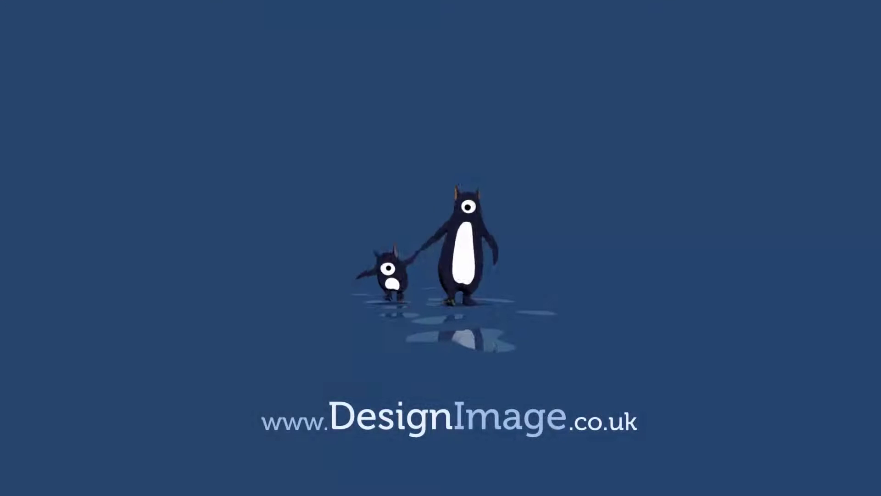